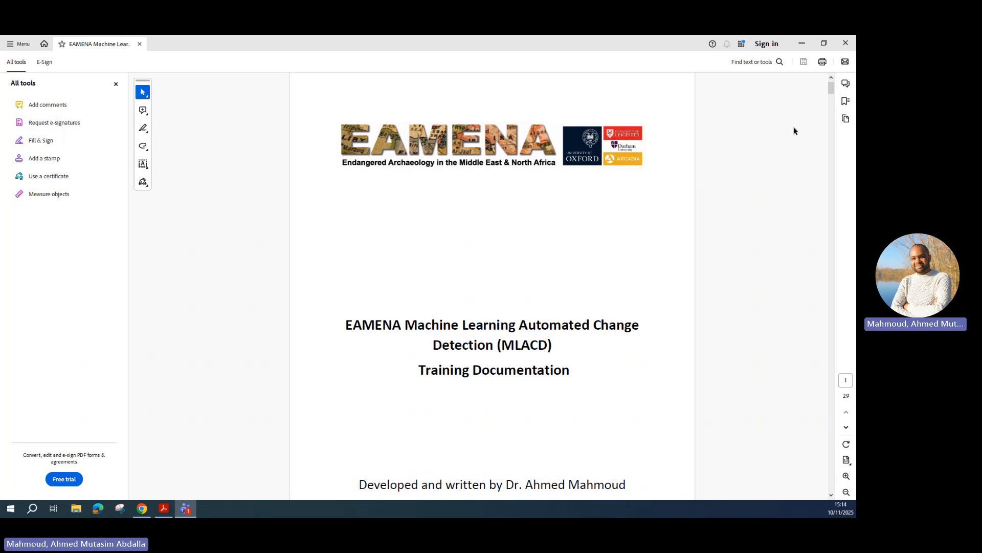
# Open the Bani Walid case study script from the Getting Started section of the training PDF and enlarge its code editor area
pyautogui.scroll(-1, 833, 90)
pyautogui.moveTo(832, 89); pyautogui.dragTo(832, 119)
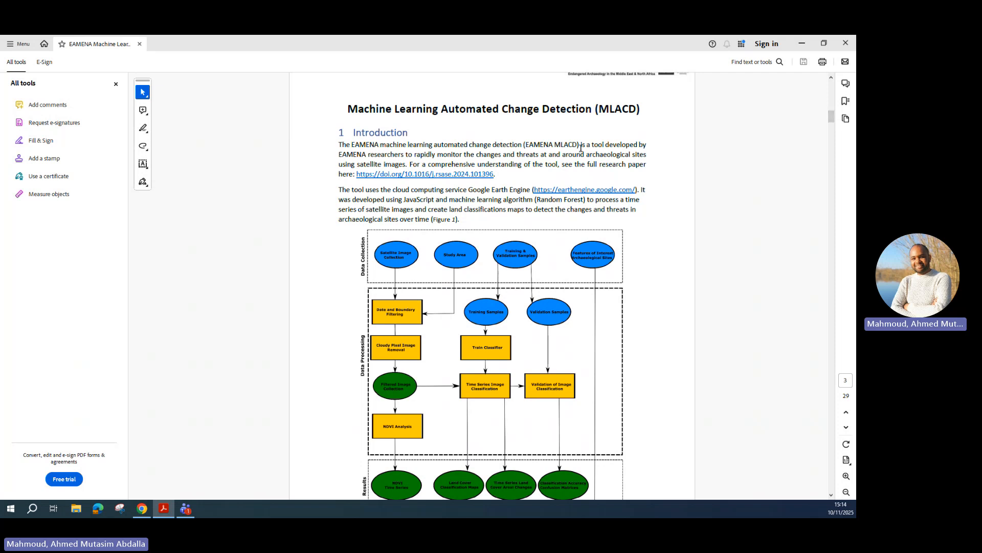
pyautogui.scroll(-2, 580, 147)
pyautogui.scroll(1, 581, 148)
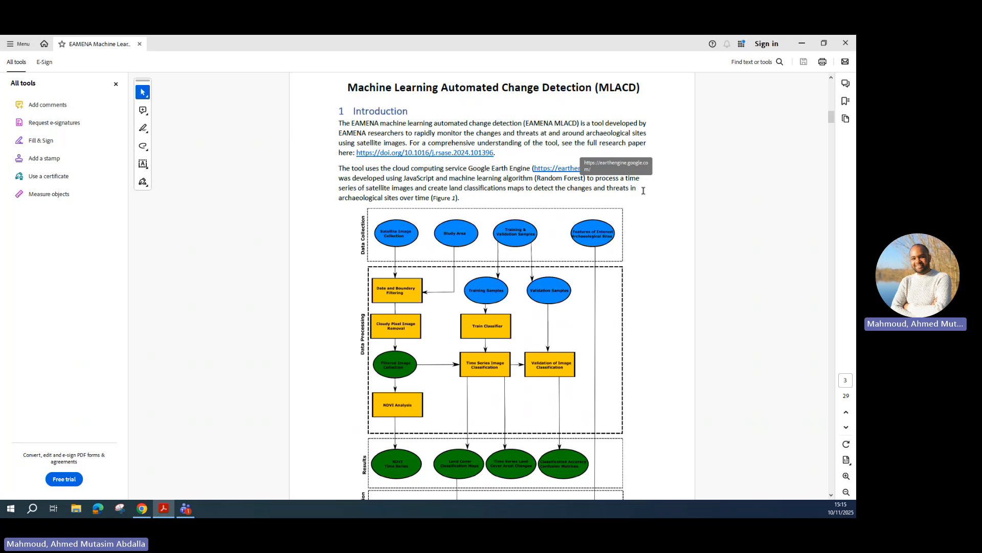
pyautogui.scroll(-9, 643, 190)
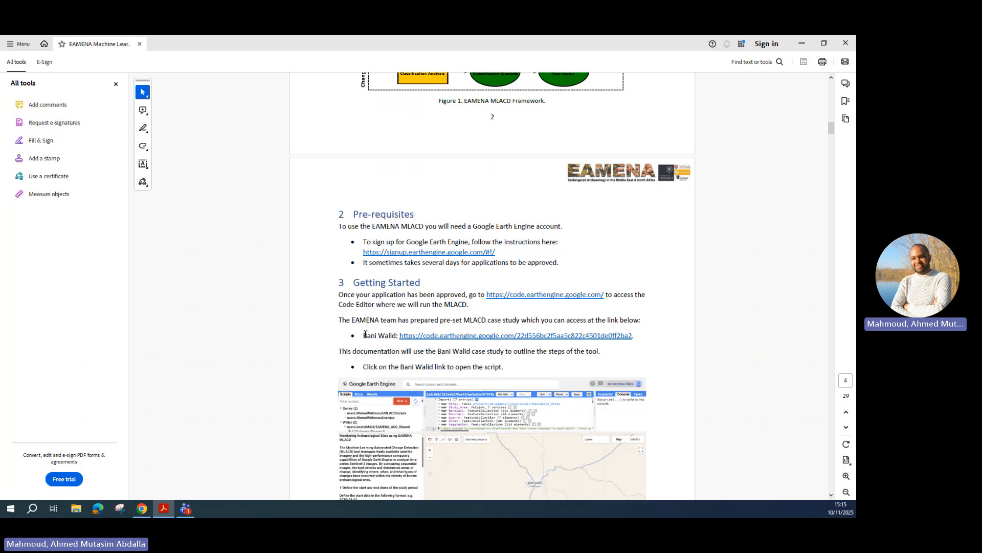
pyautogui.moveTo(362, 335); pyautogui.dragTo(395, 340)
pyautogui.click(389, 311)
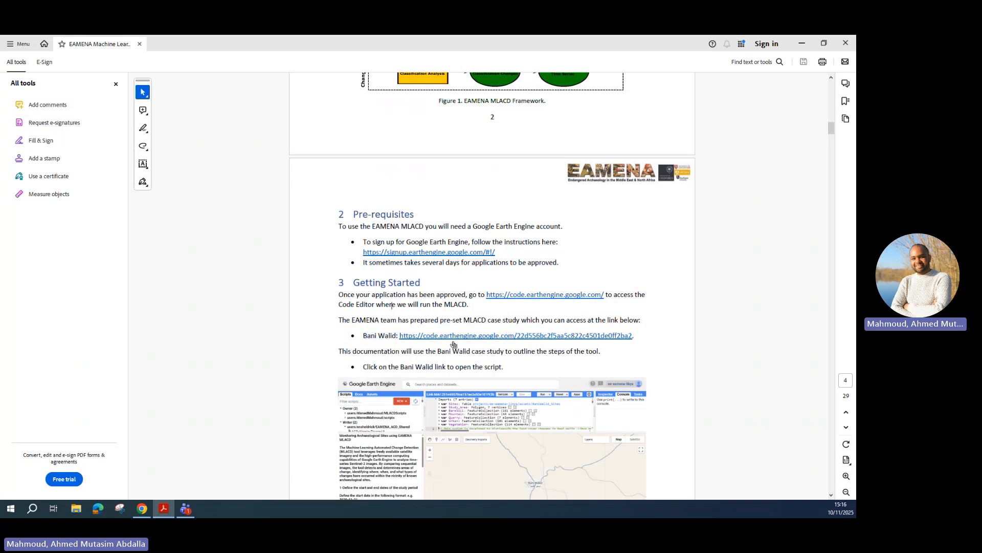
pyautogui.click(527, 336)
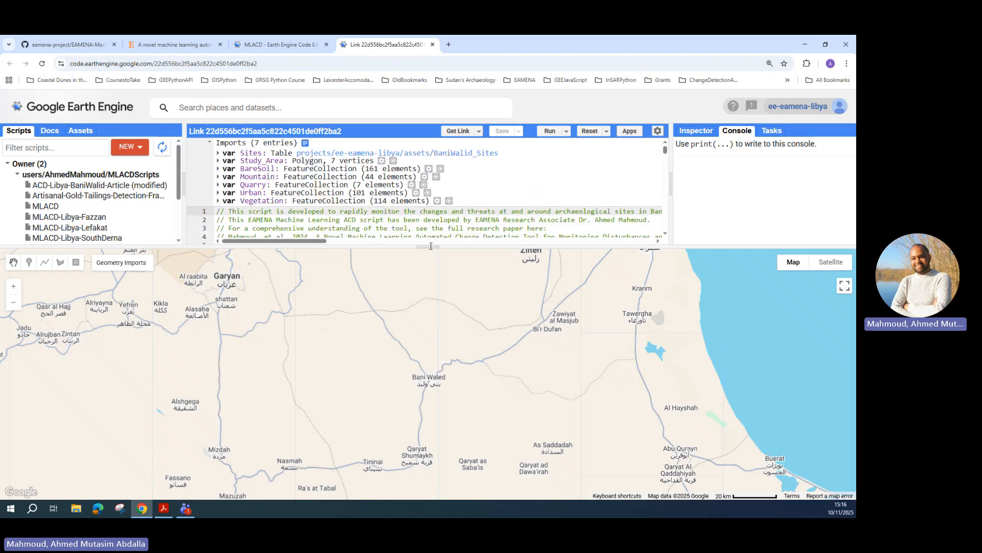
pyautogui.moveTo(431, 246); pyautogui.dragTo(434, 326)
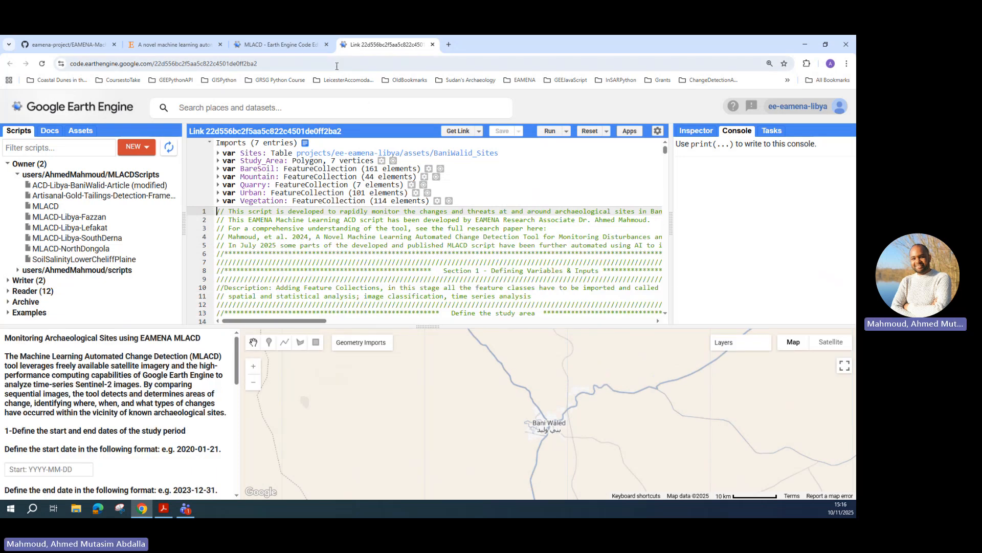
# Switch to the already open MLACD script, make its editor taller, and load and run MLACD from the MLACDScripts repository
pyautogui.click(280, 44)
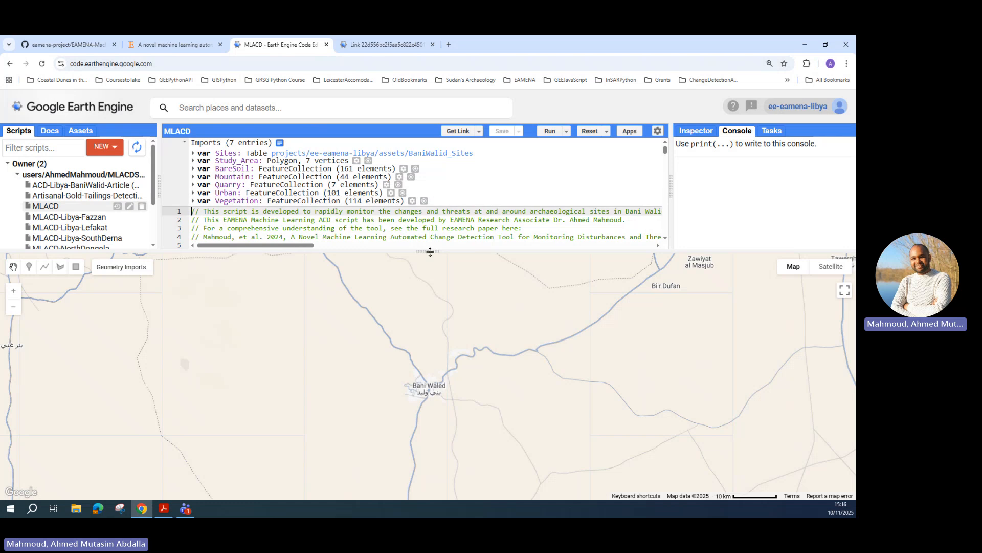
pyautogui.moveTo(428, 251); pyautogui.dragTo(428, 285)
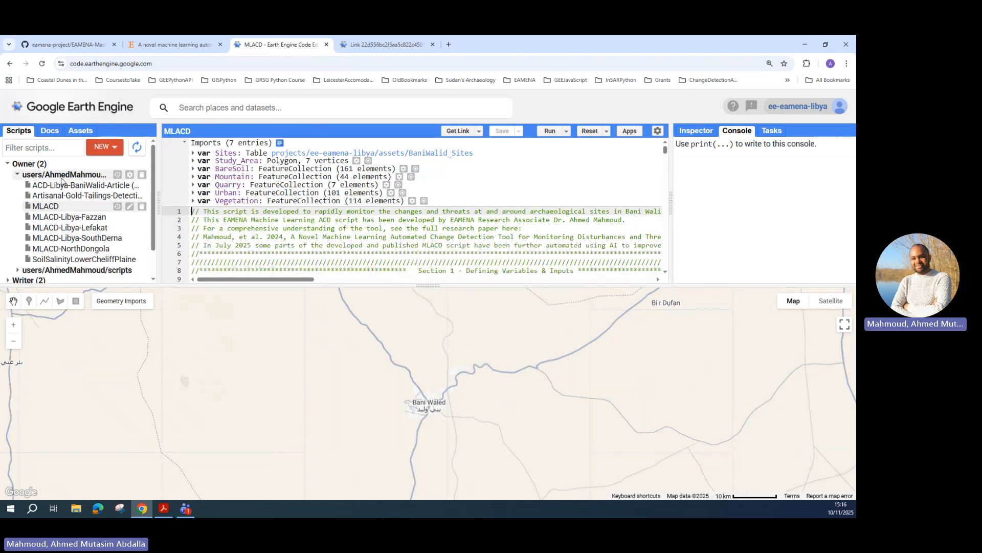
pyautogui.scroll(-1, 56, 193)
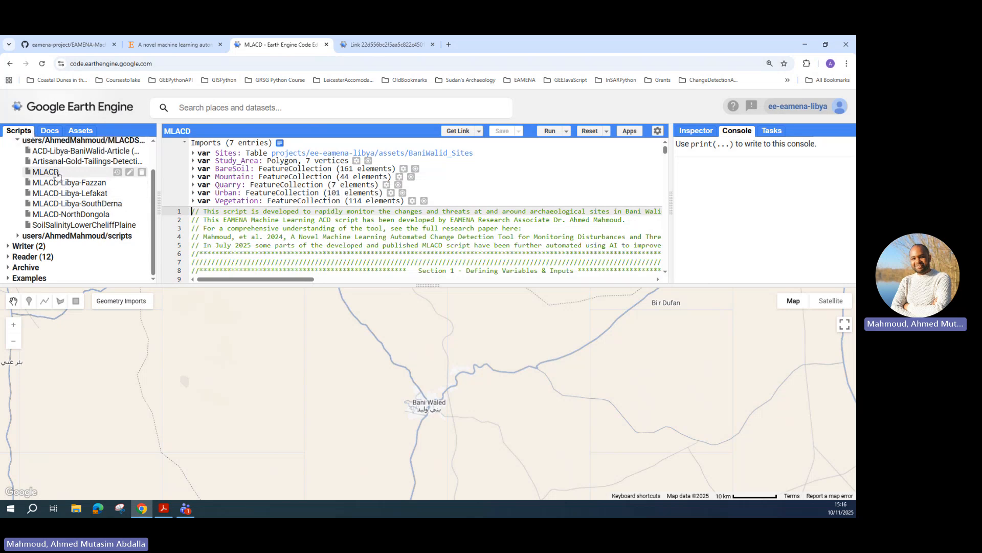
pyautogui.click(56, 172)
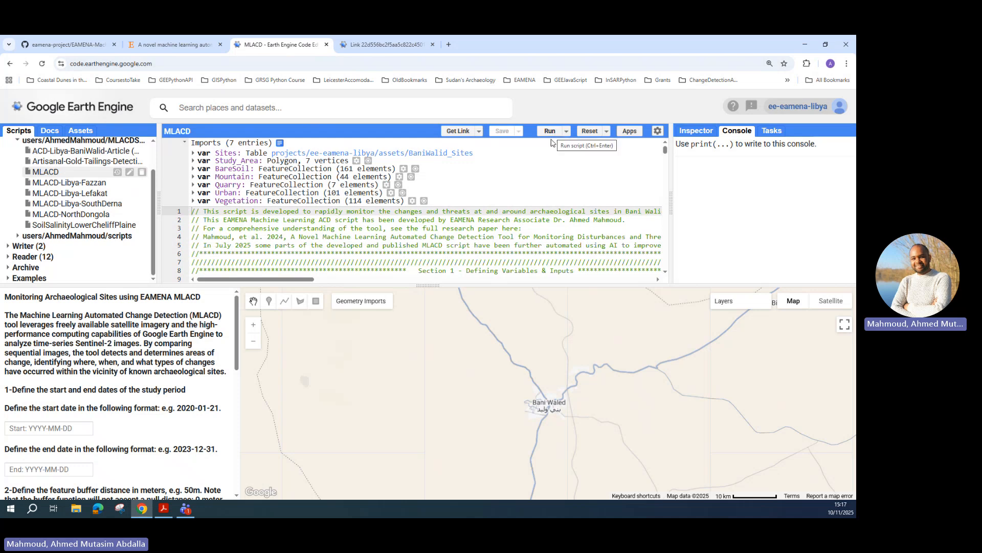
# Collapse the code area and review the MLACD input panel, from the study period dates to the second processing run
pyautogui.click(433, 281)
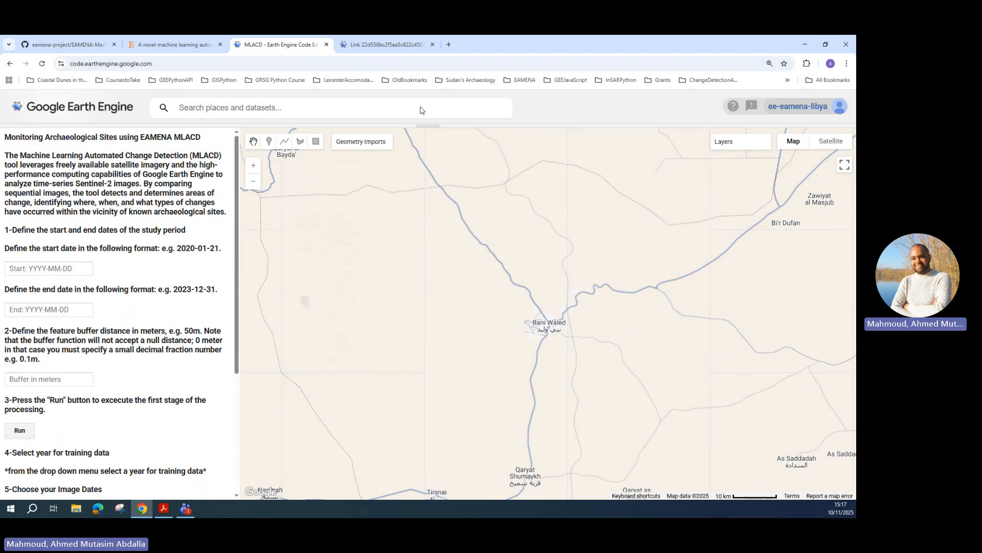
pyautogui.scroll(-4, 84, 201)
pyautogui.scroll(4, 83, 201)
pyautogui.scroll(-2, 102, 237)
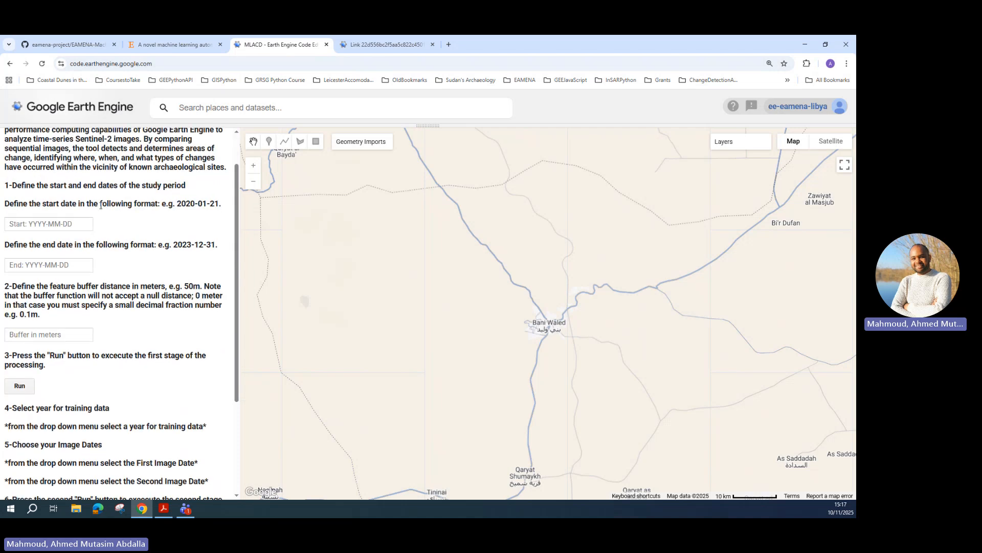
pyautogui.scroll(-3, 55, 296)
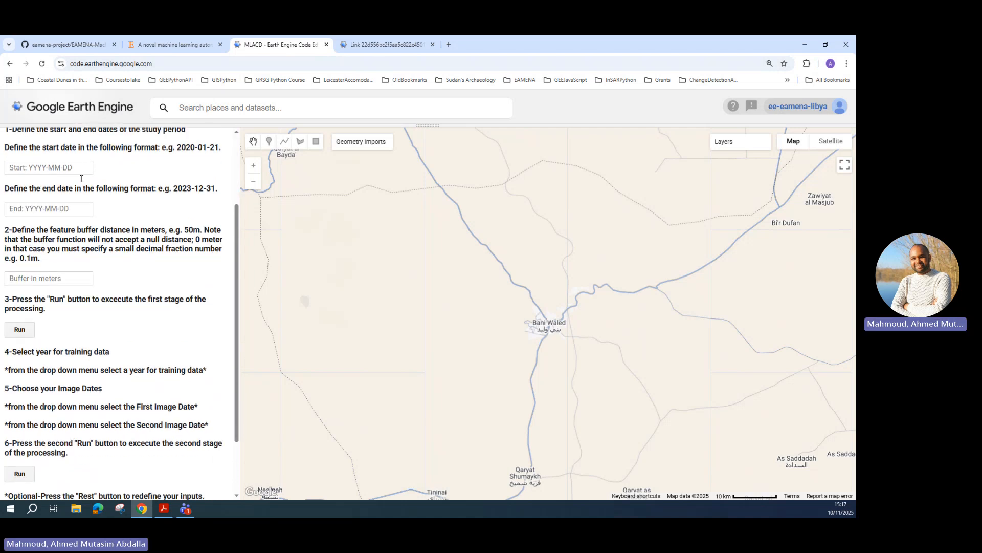
pyautogui.scroll(3, 79, 227)
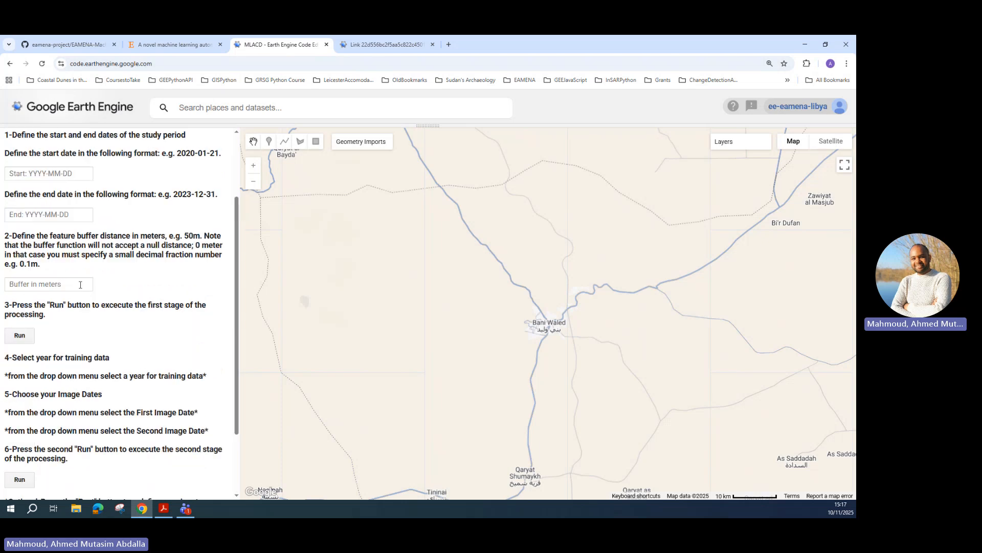
pyautogui.scroll(2, 80, 227)
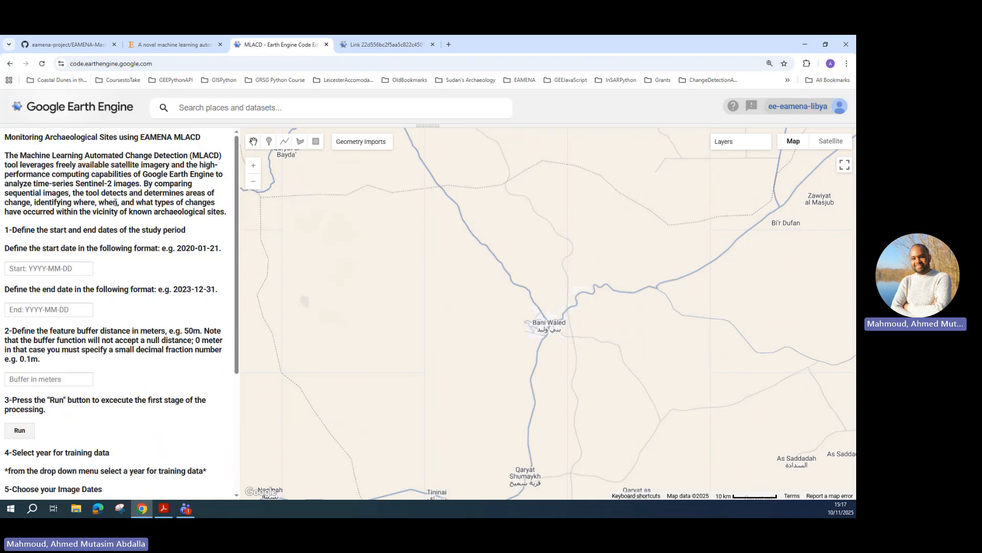
# Restore and enlarge the code editor, and look through the MLACD script from its imports to the image mosaic function
pyautogui.click(416, 126)
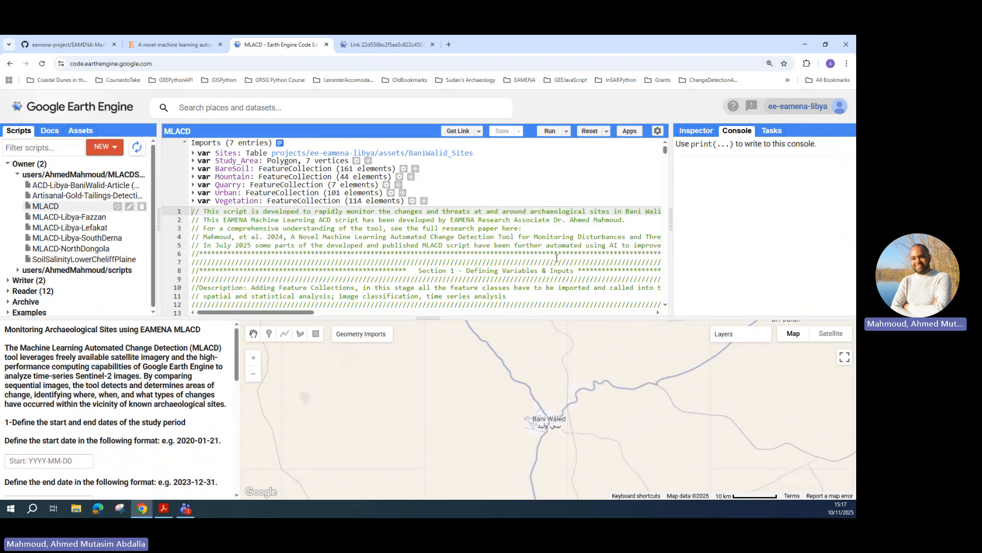
pyautogui.moveTo(670, 225); pyautogui.dragTo(727, 228)
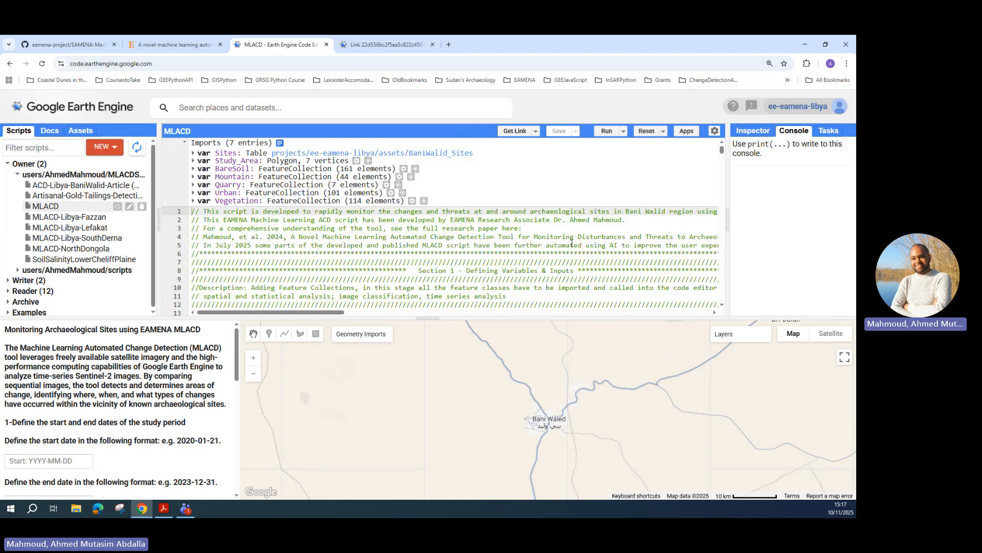
pyautogui.scroll(-2, 441, 245)
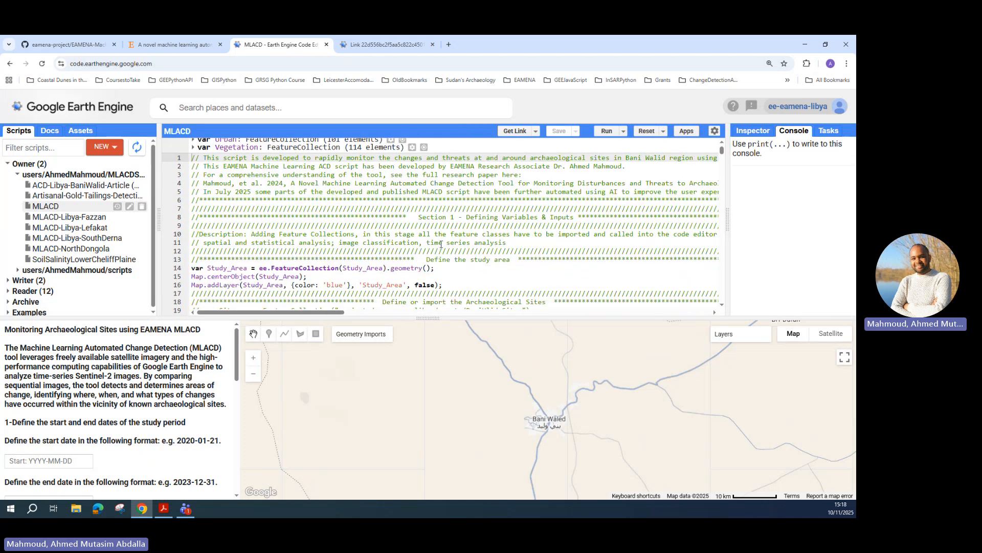
pyautogui.click(400, 191)
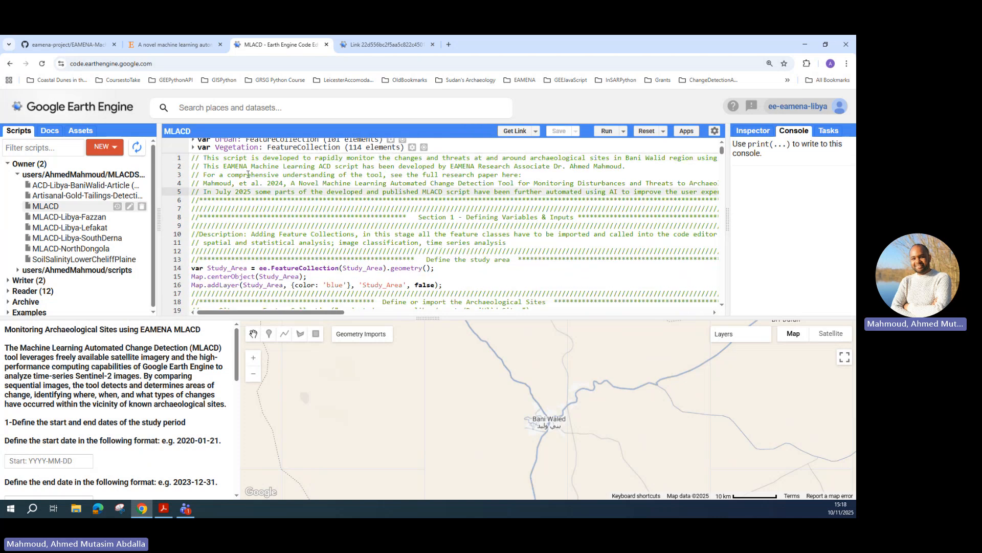
pyautogui.scroll(-10, 265, 191)
pyautogui.scroll(-4, 270, 193)
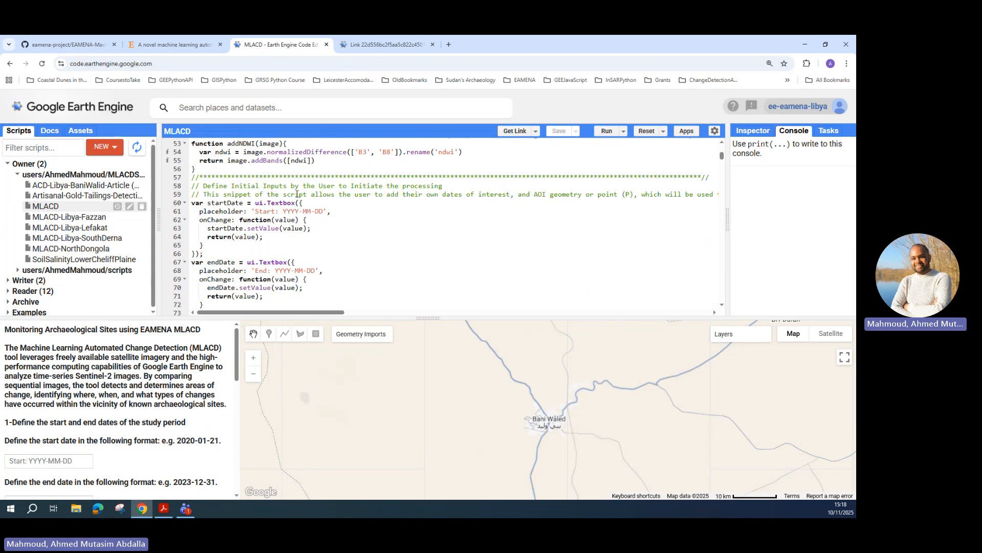
pyautogui.scroll(-20, 490, 203)
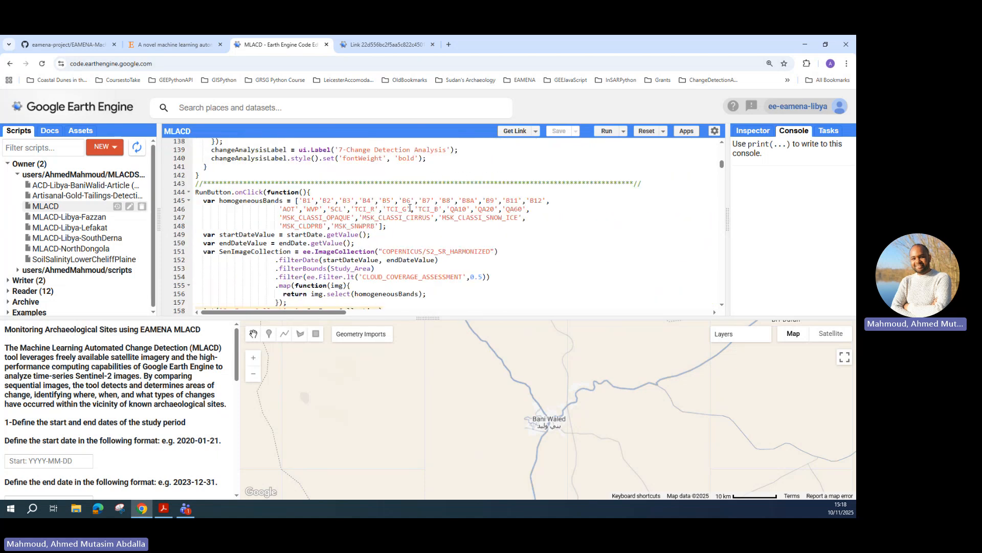
pyautogui.scroll(-8, 403, 200)
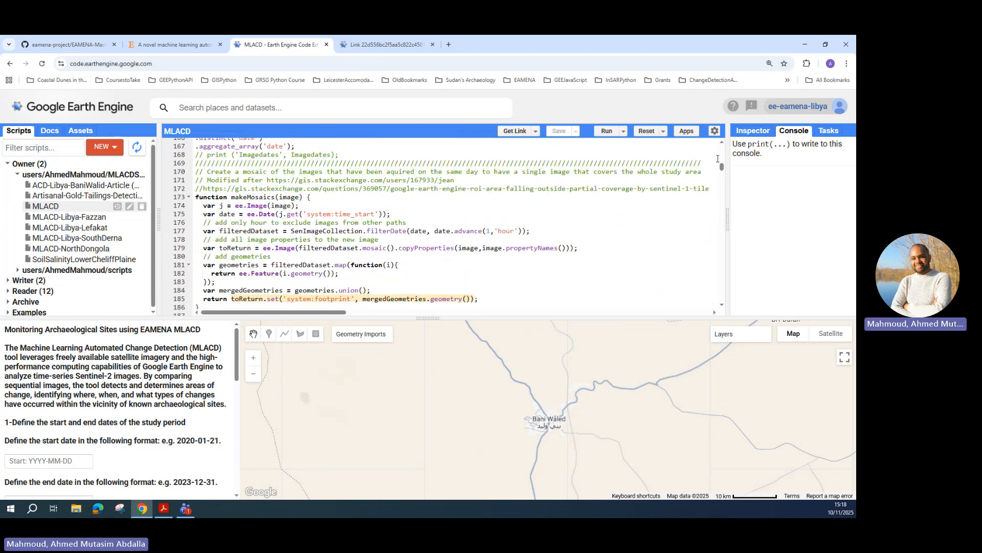
pyautogui.moveTo(721, 167)
pyautogui.mouseDown()
pyautogui.moveTo(723, 292)
pyautogui.moveTo(720, 148)
pyautogui.mouseUp()
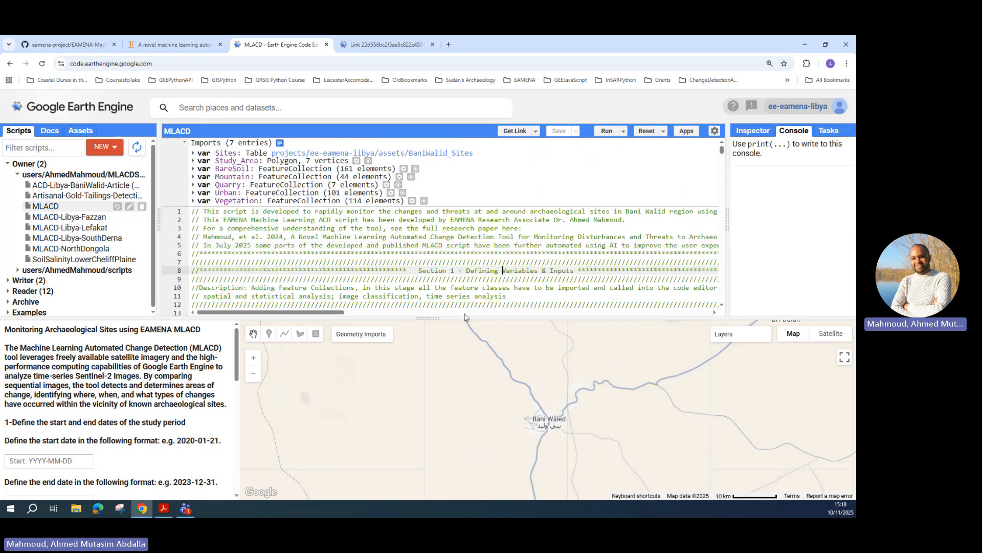
pyautogui.moveTo(437, 319); pyautogui.dragTo(461, 400)
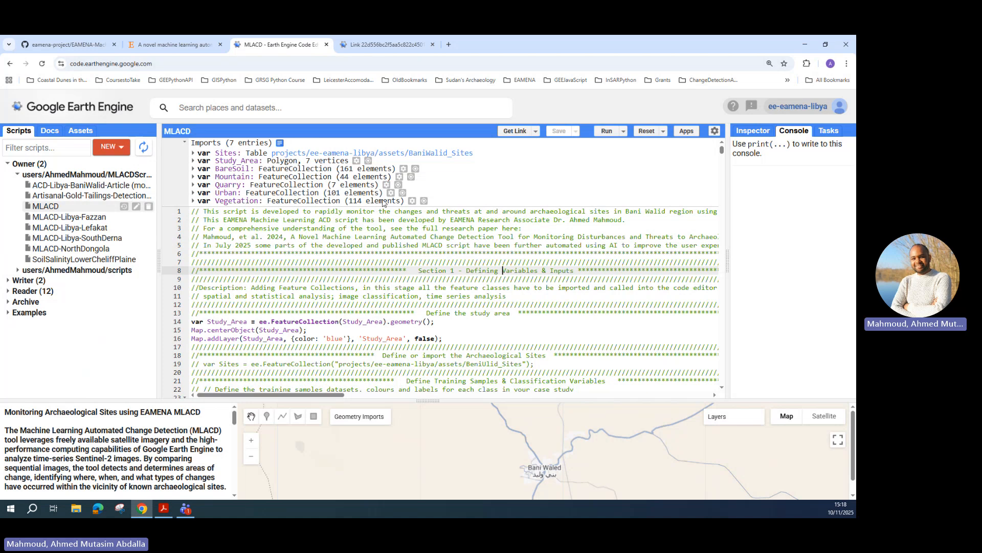
# Switch back to the training PDF in Adobe Acrobat and read the script-saving instructions and the three main workflow stages
pyautogui.click(168, 510)
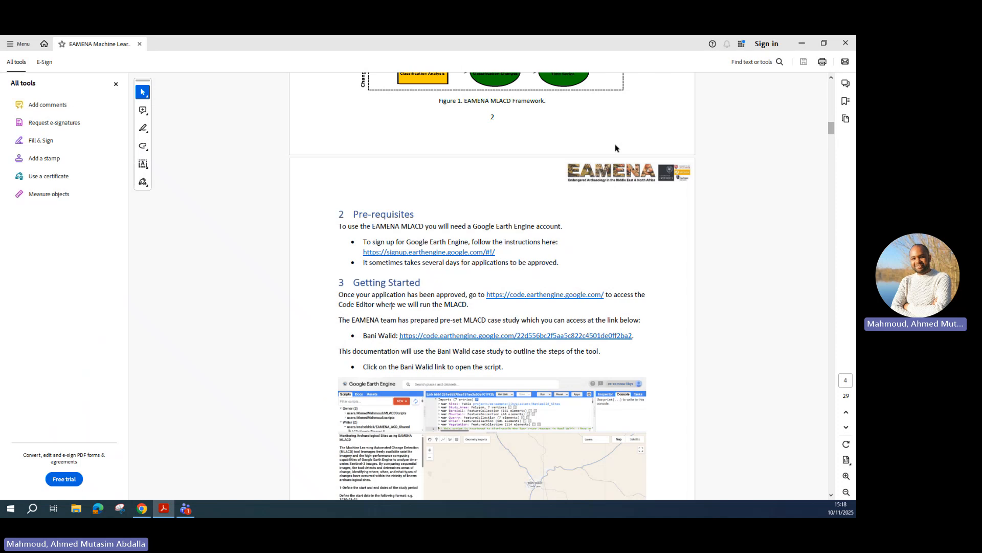
pyautogui.scroll(-3, 490, 212)
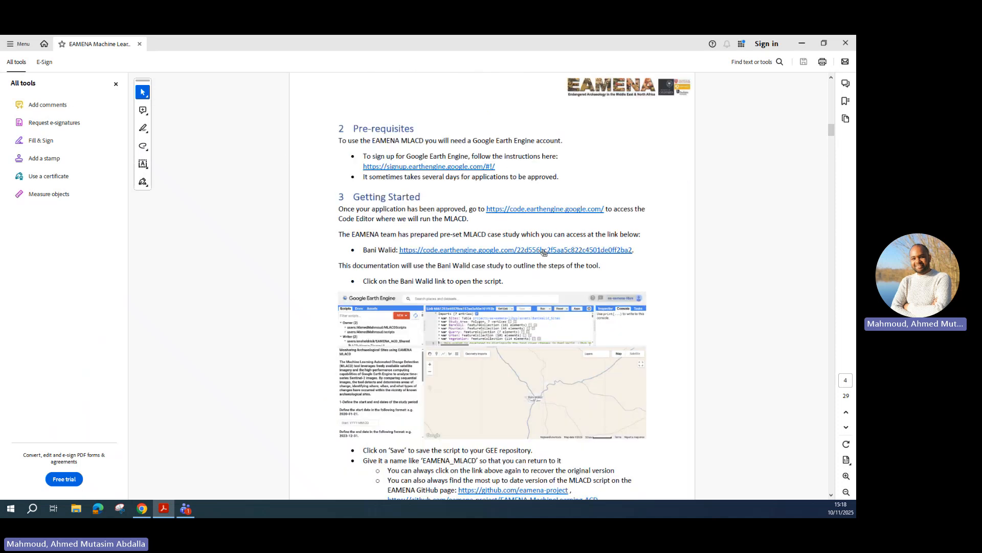
pyautogui.scroll(-3, 412, 231)
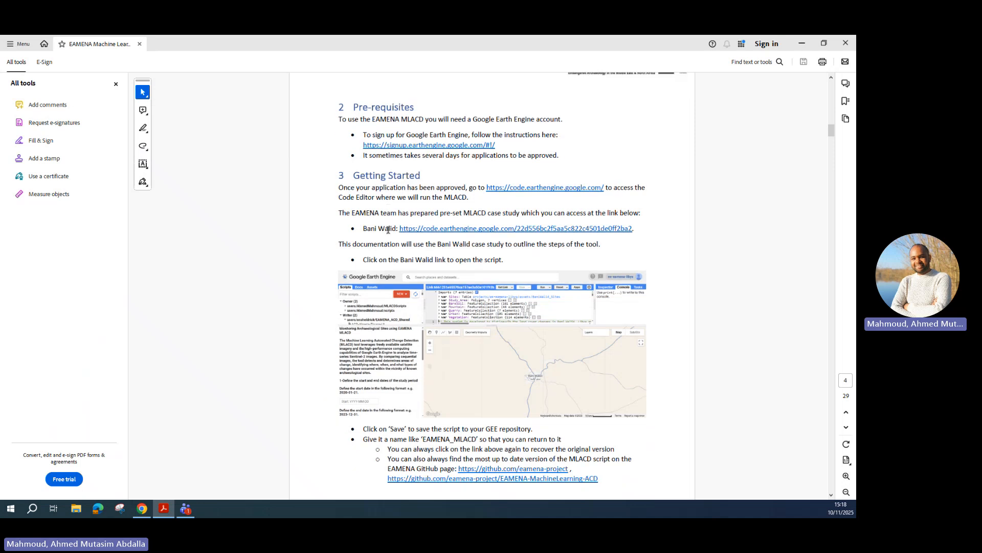
pyautogui.scroll(-5, 389, 229)
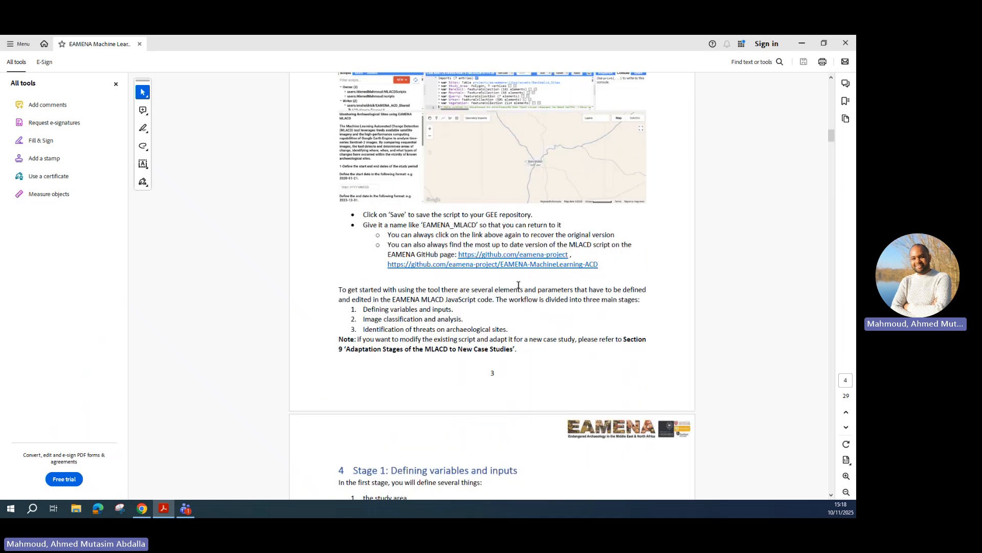
pyautogui.moveTo(571, 299); pyautogui.dragTo(674, 305)
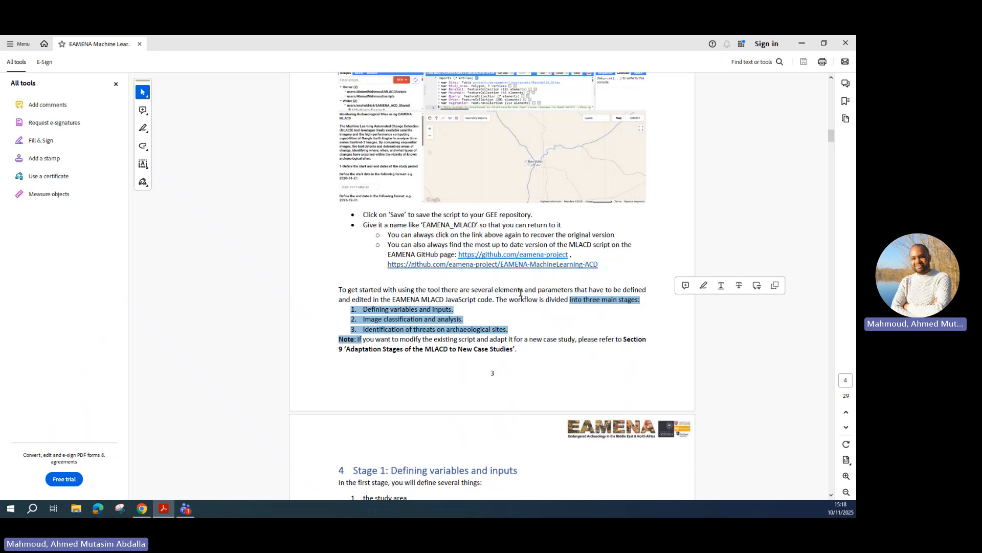
pyautogui.click(520, 293)
pyautogui.moveTo(357, 306); pyautogui.dragTo(458, 309)
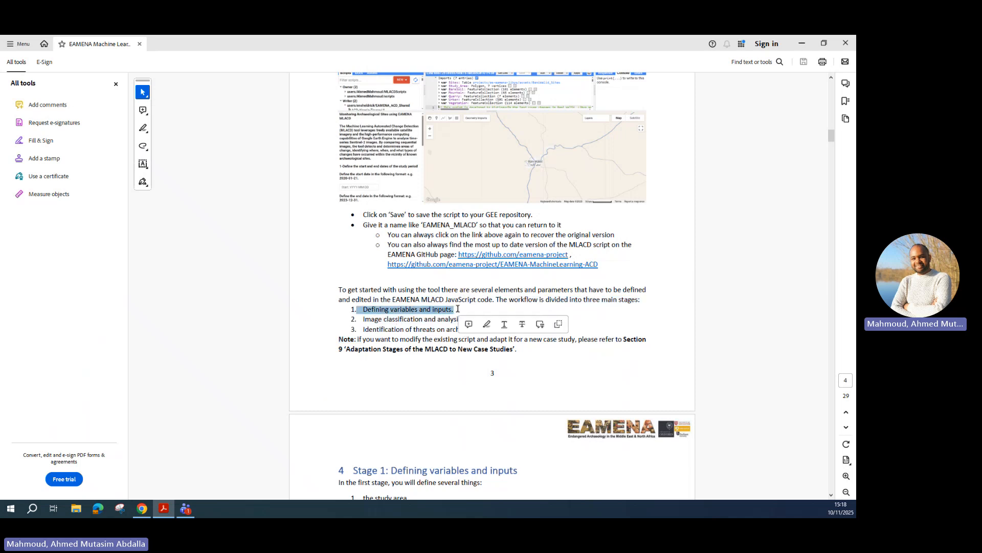
# Examine the list of things to define in Stage 1, selecting individual items and finally all five entries
pyautogui.scroll(-3, 386, 250)
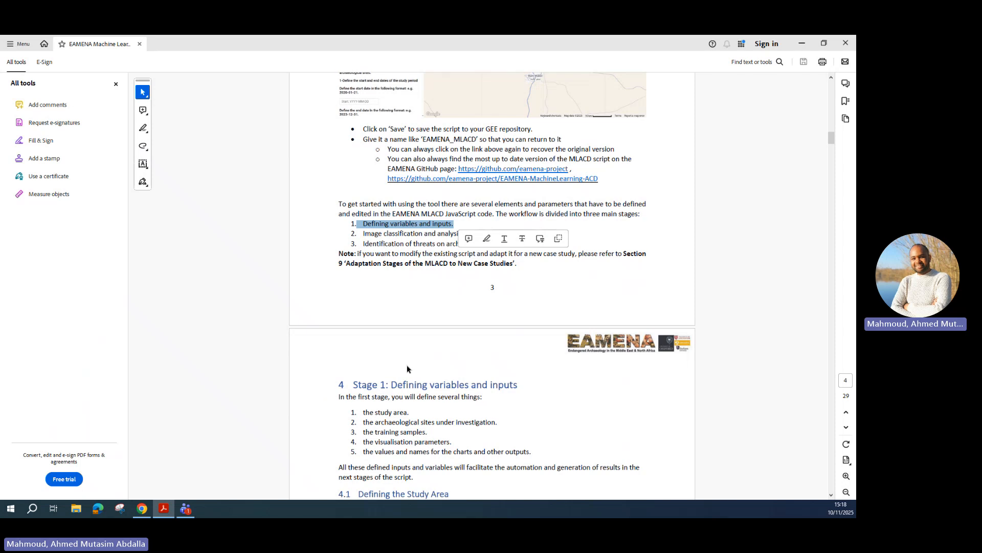
pyautogui.moveTo(364, 412); pyautogui.dragTo(487, 423)
pyautogui.click(381, 423)
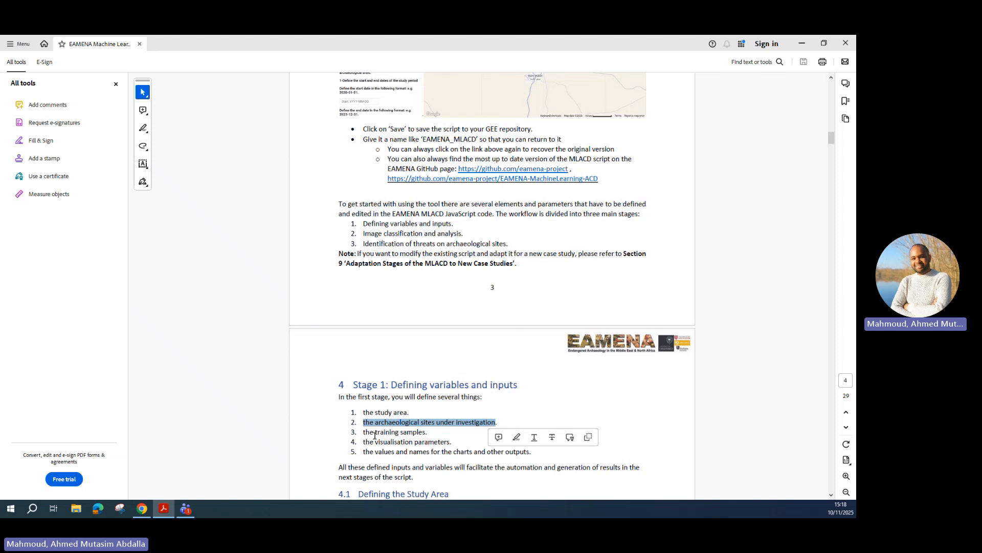
pyautogui.moveTo(364, 432); pyautogui.dragTo(429, 432)
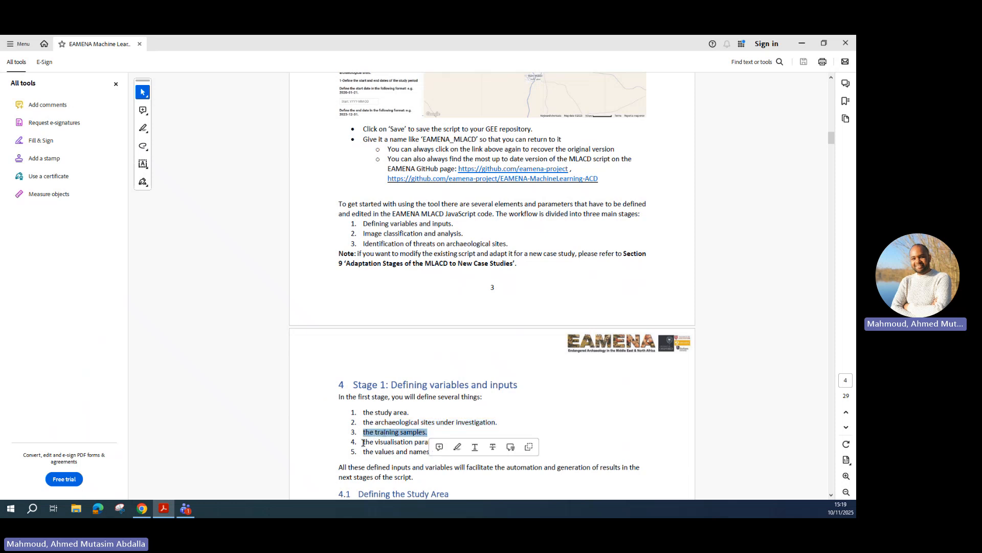
pyautogui.moveTo(363, 442); pyautogui.dragTo(473, 446)
pyautogui.click(418, 435)
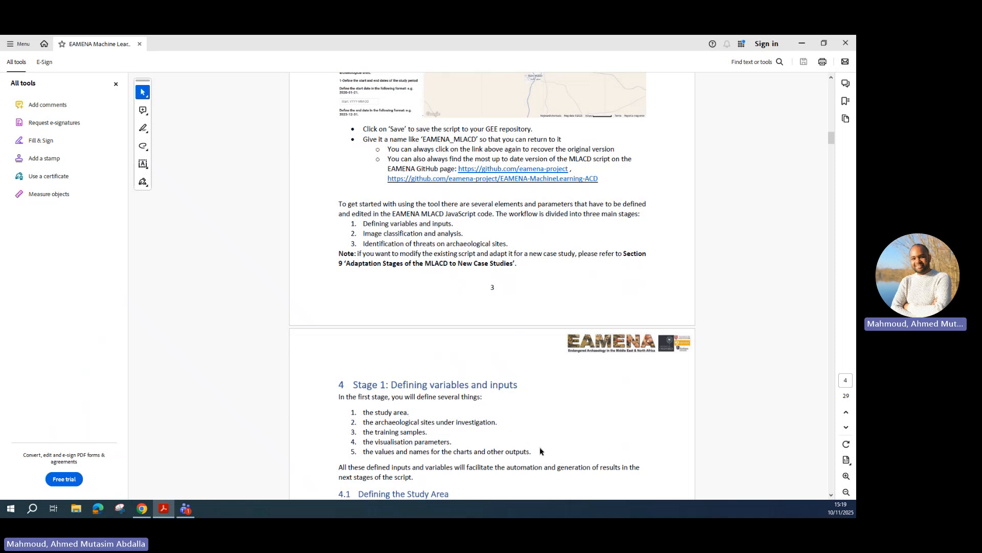
pyautogui.moveTo(543, 452); pyautogui.dragTo(352, 410)
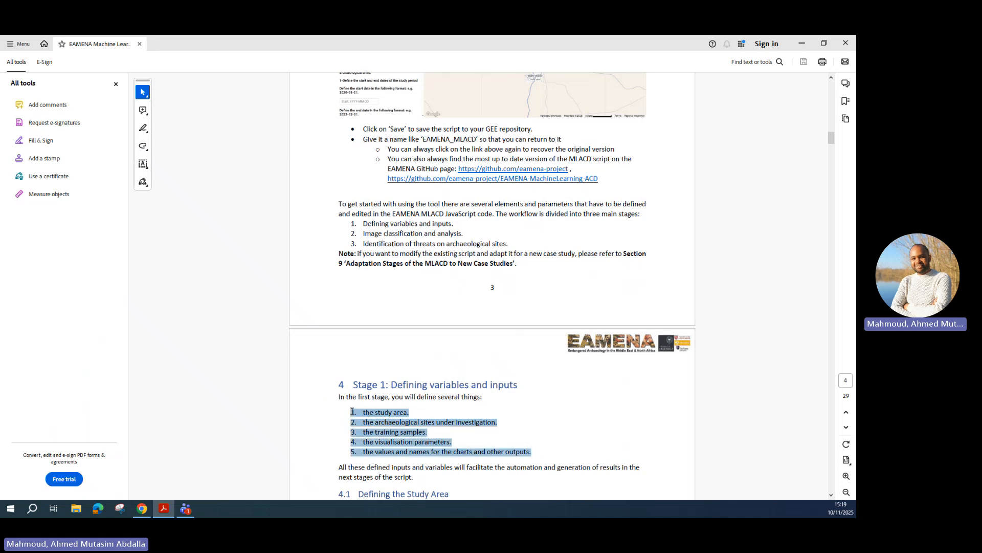
# Clear the Stage 1 list selection and examine the second and third workflow stages, image classification and threat identification
pyautogui.click(440, 443)
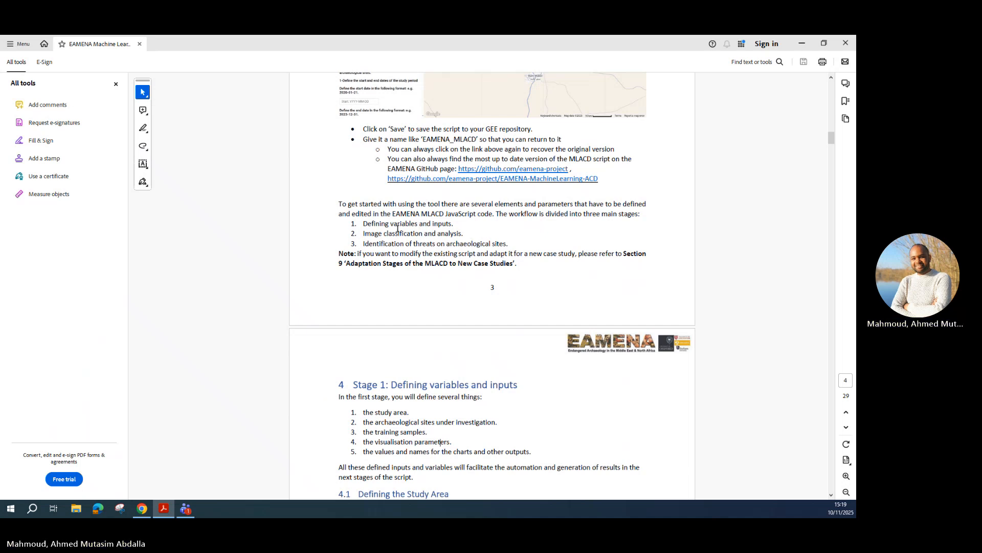
pyautogui.moveTo(366, 233); pyautogui.dragTo(501, 243)
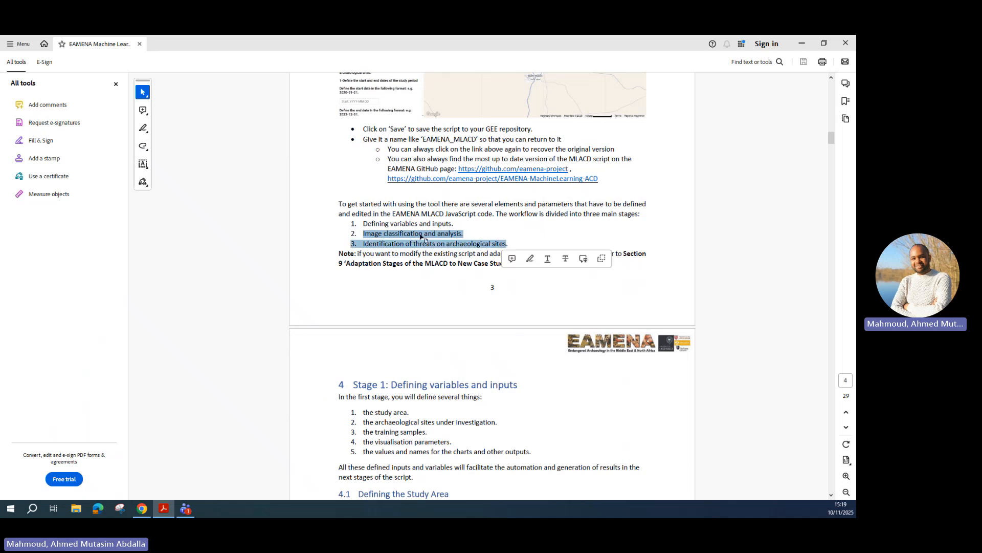
pyautogui.click(397, 233)
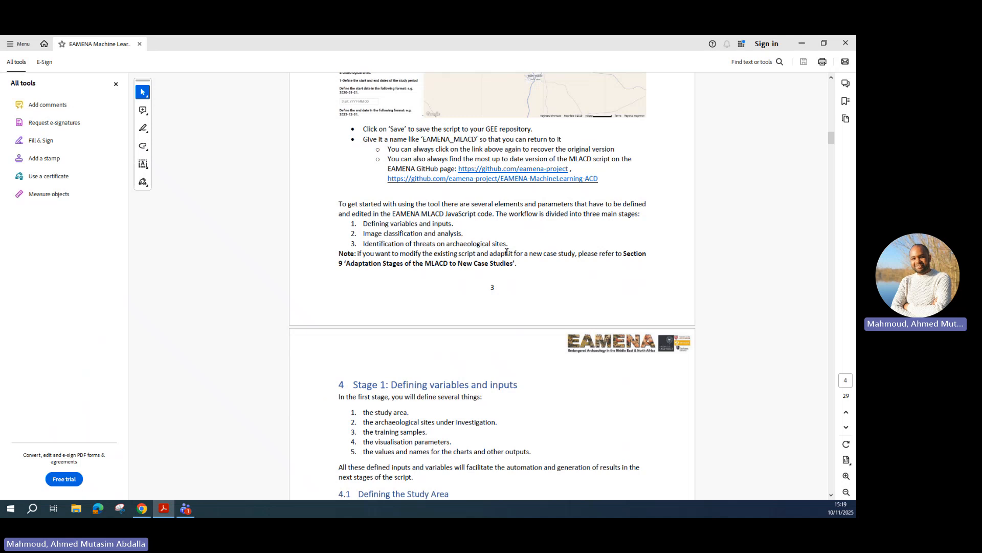
# Switch back to Google Earth Engine and collapse the code area to give the MLACD input panel and map the full height
pyautogui.click(802, 43)
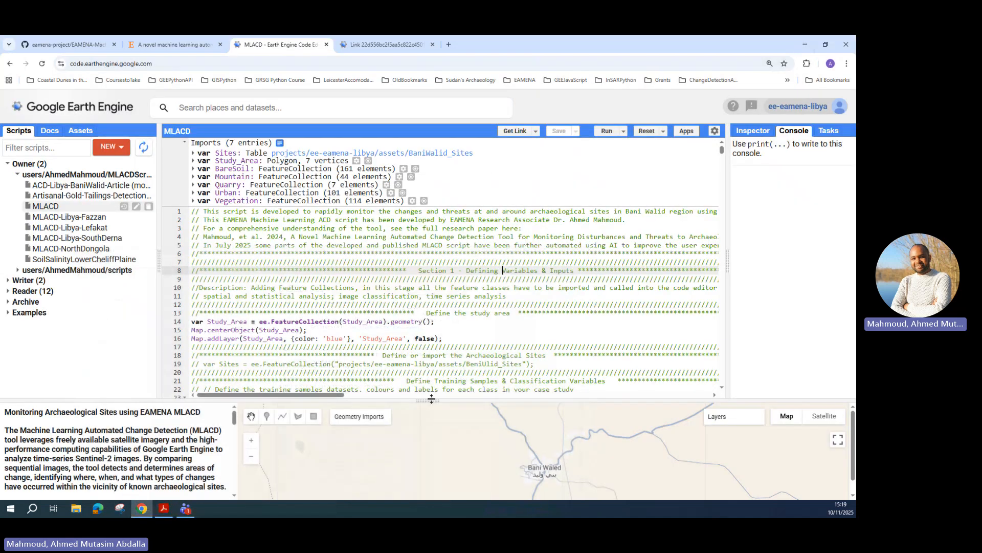
pyautogui.moveTo(431, 399); pyautogui.dragTo(440, 109)
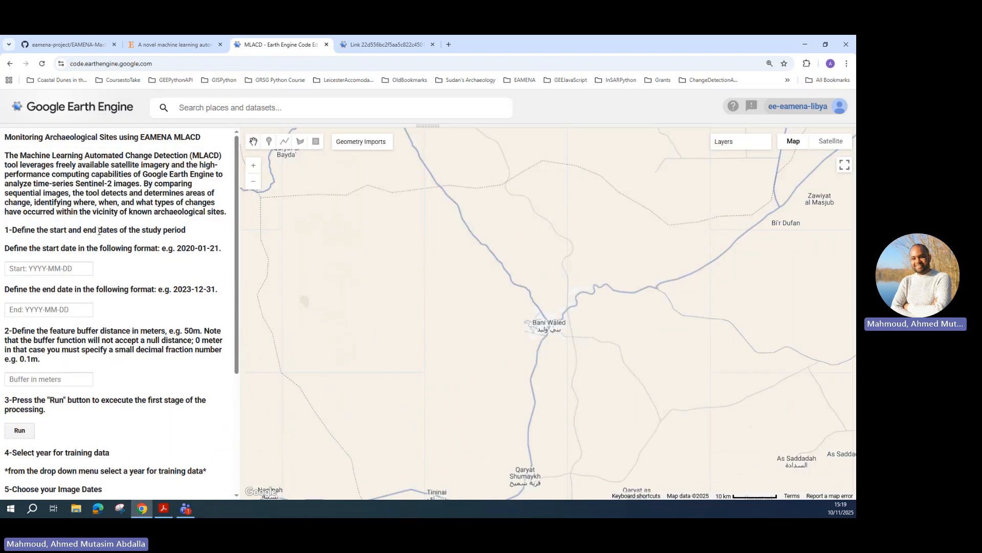
pyautogui.scroll(-3, 58, 233)
pyautogui.scroll(3, 84, 228)
# Set the study period's start date to 2020-01-01 and end date to 2024-07-01
pyautogui.click(72, 267)
pyautogui.write('202')
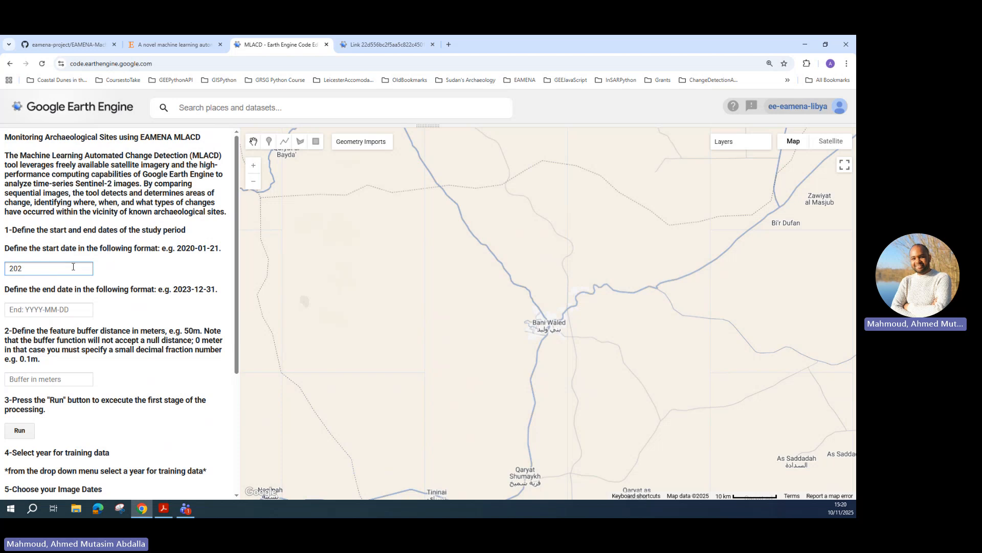
pyautogui.write('0-01-01')
pyautogui.press('Tab')
pyautogui.write('2024-')
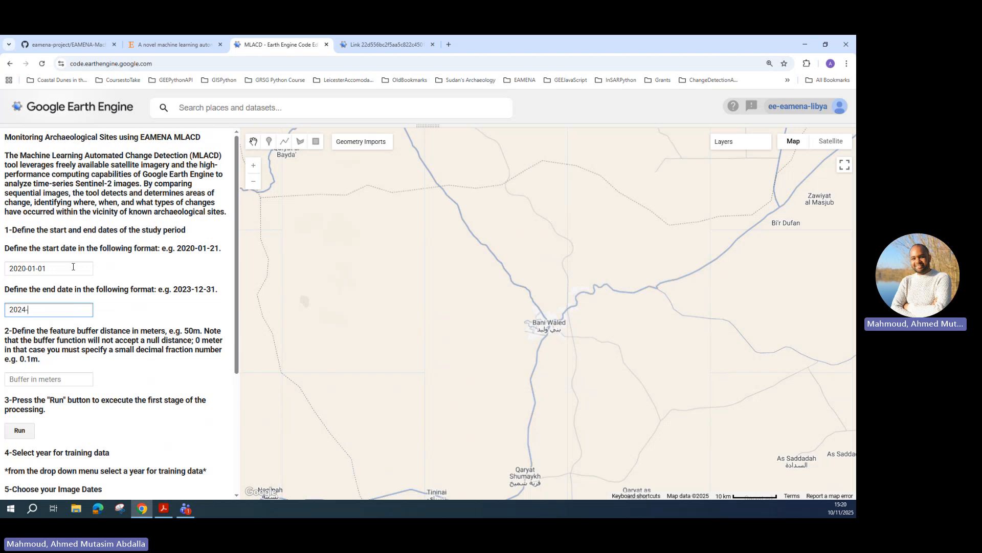
pyautogui.write('07-01')
pyautogui.press('Tab')
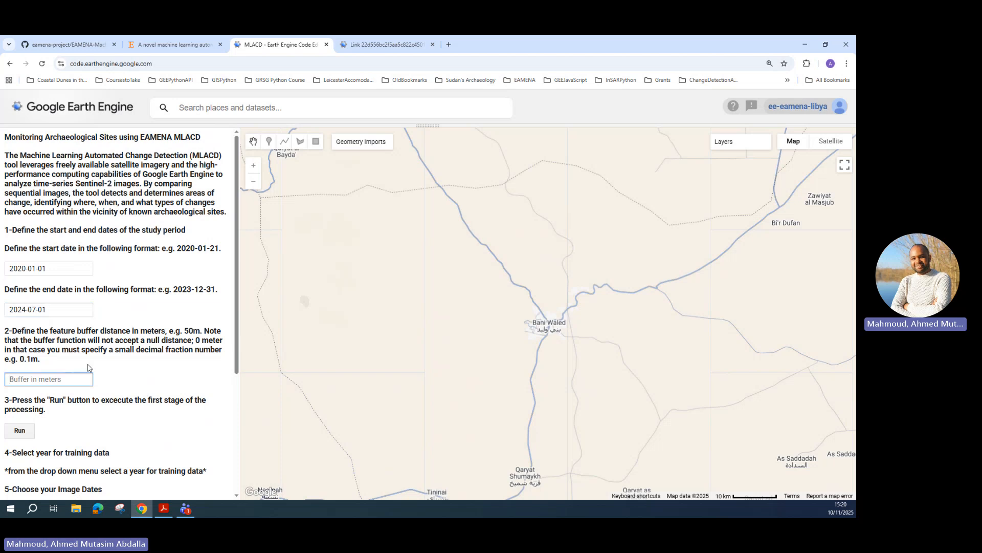
# Set the feature buffer distance to 50 meters and run the first processing stage, choosing to wait while the page is unresponsive
pyautogui.scroll(-1, 83, 289)
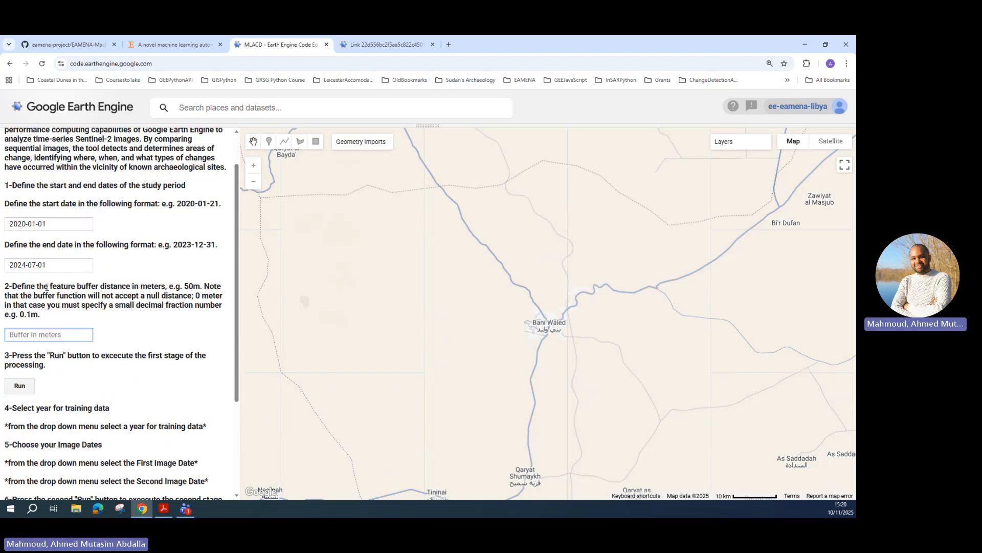
pyautogui.scroll(-1, 46, 276)
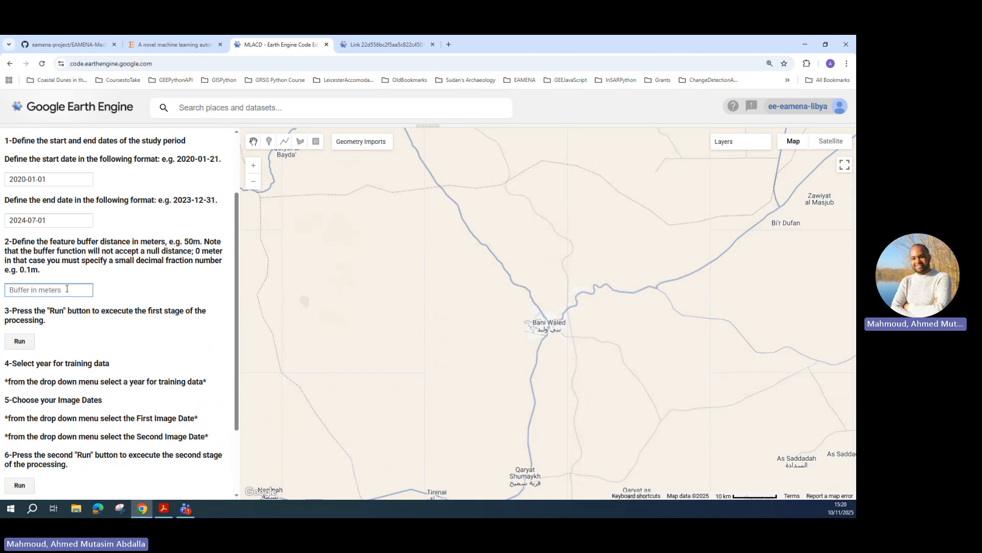
pyautogui.write('50')
pyautogui.click(23, 347)
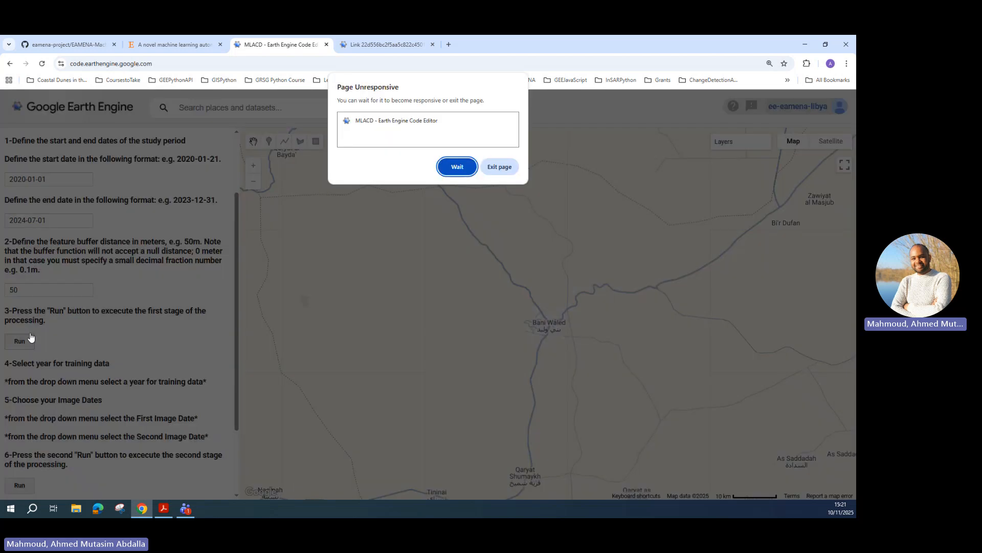
pyautogui.click(453, 170)
pyautogui.click(455, 166)
pyautogui.click(453, 169)
pyautogui.click(461, 169)
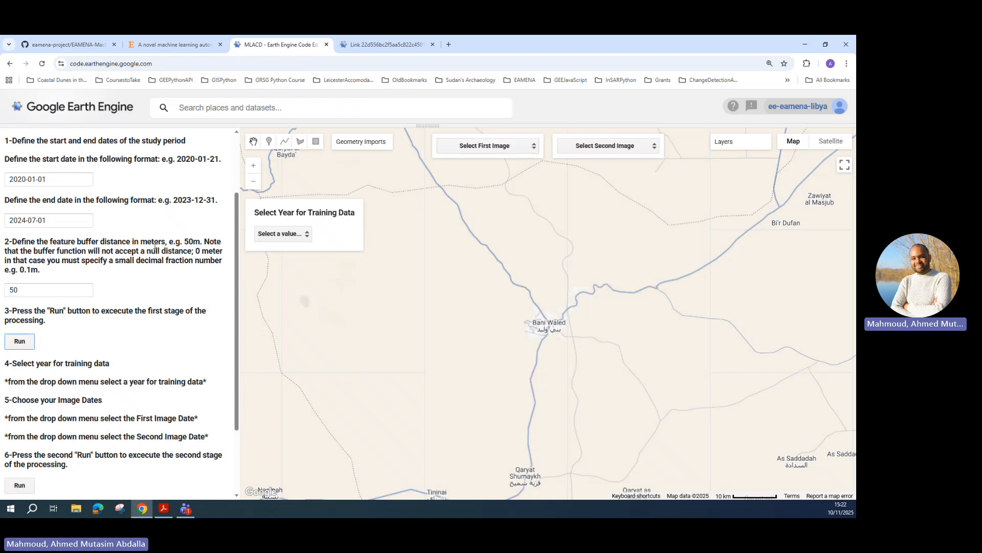
pyautogui.scroll(-2, 156, 252)
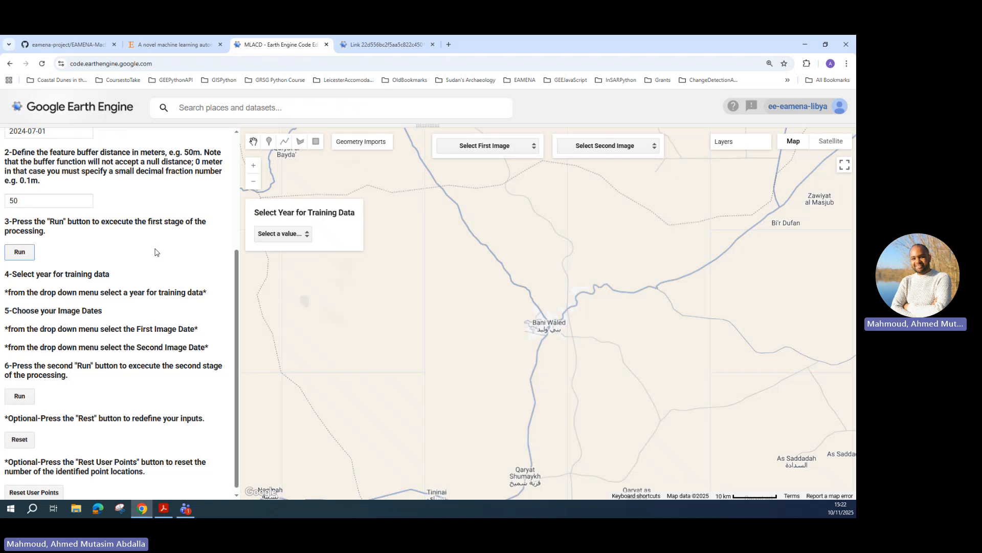
pyautogui.scroll(-1, 153, 240)
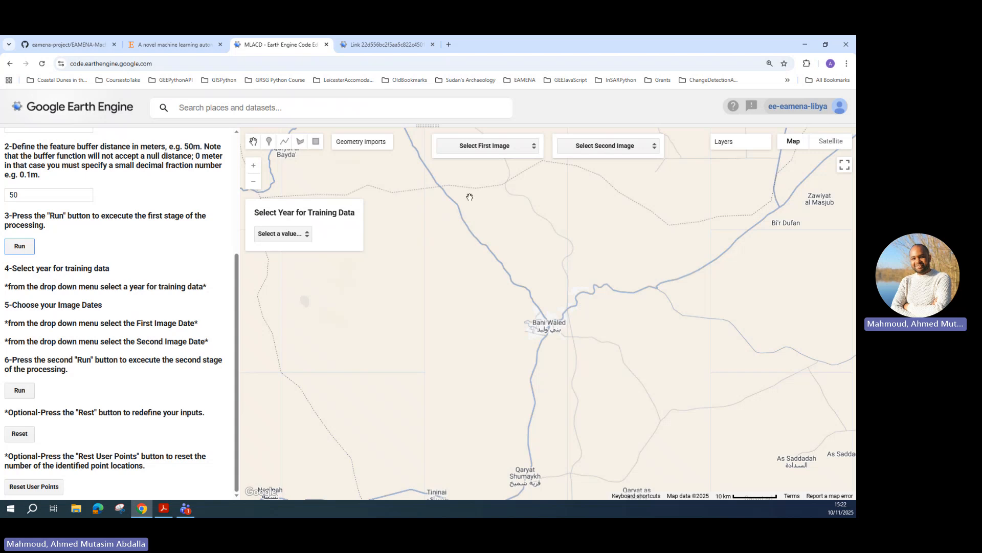
# Switch to the training PDF in Adobe Acrobat and look through the training sample collection methods up to the Run the ACD section
pyautogui.click(162, 511)
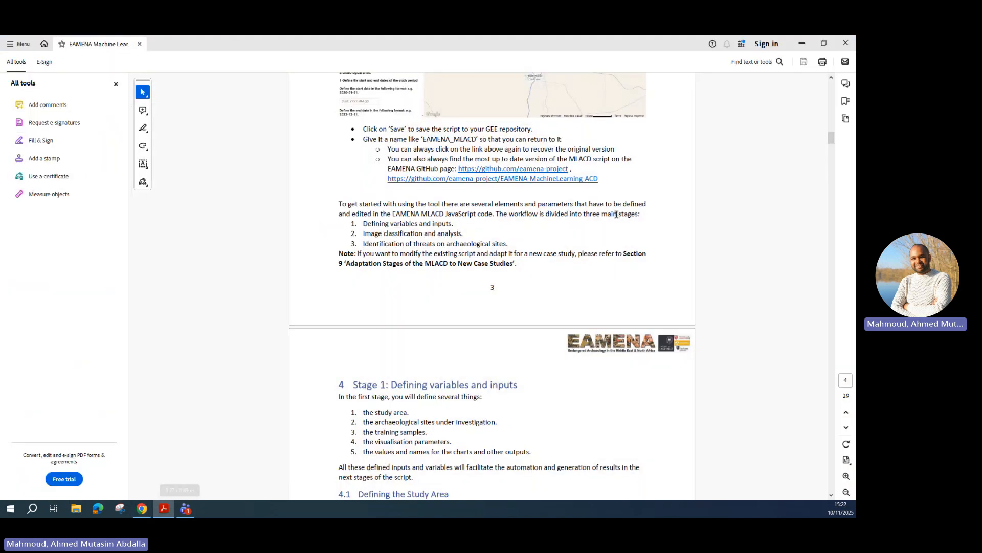
pyautogui.scroll(-5, 834, 148)
pyautogui.moveTo(833, 148); pyautogui.dragTo(835, 236)
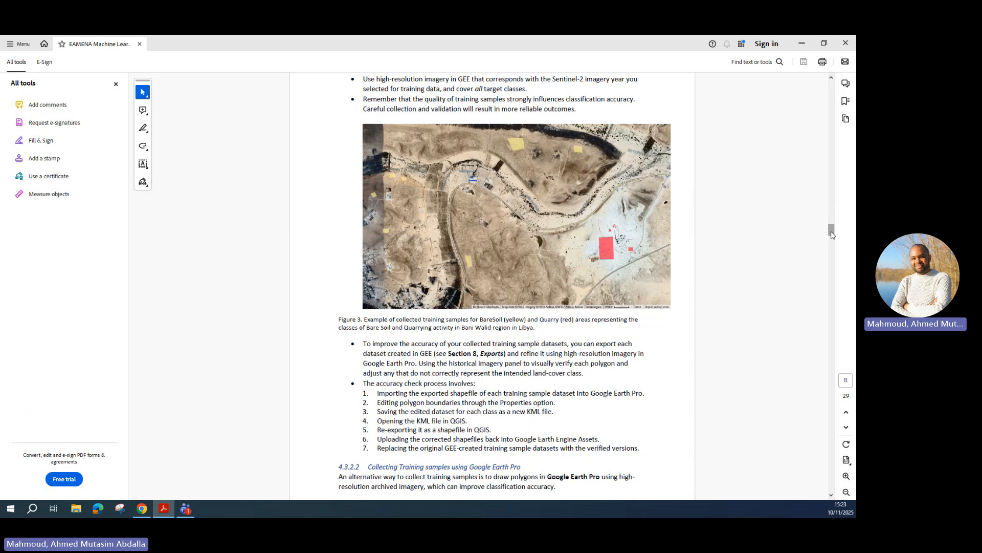
pyautogui.moveTo(832, 232); pyautogui.dragTo(831, 233)
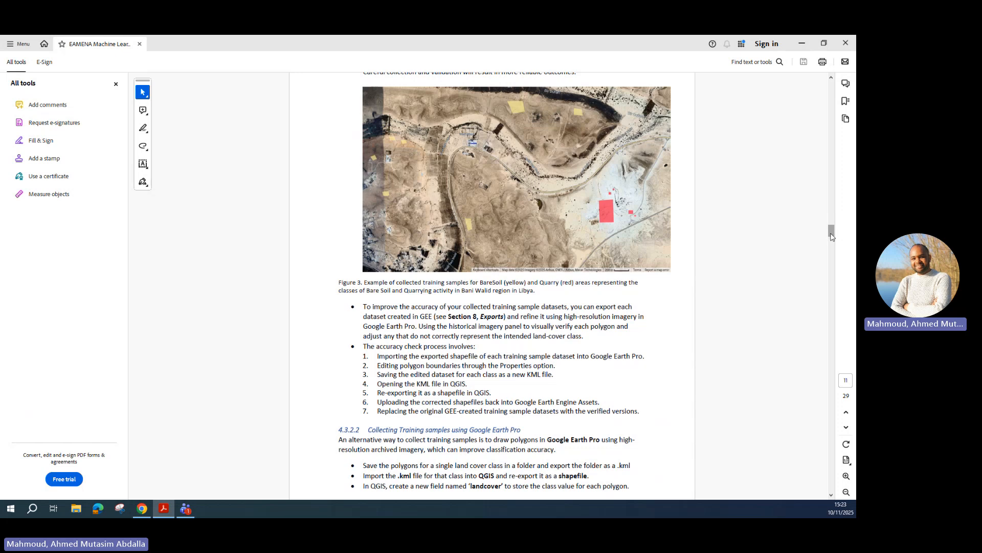
pyautogui.scroll(-1, 831, 237)
pyautogui.scroll(-2, 831, 236)
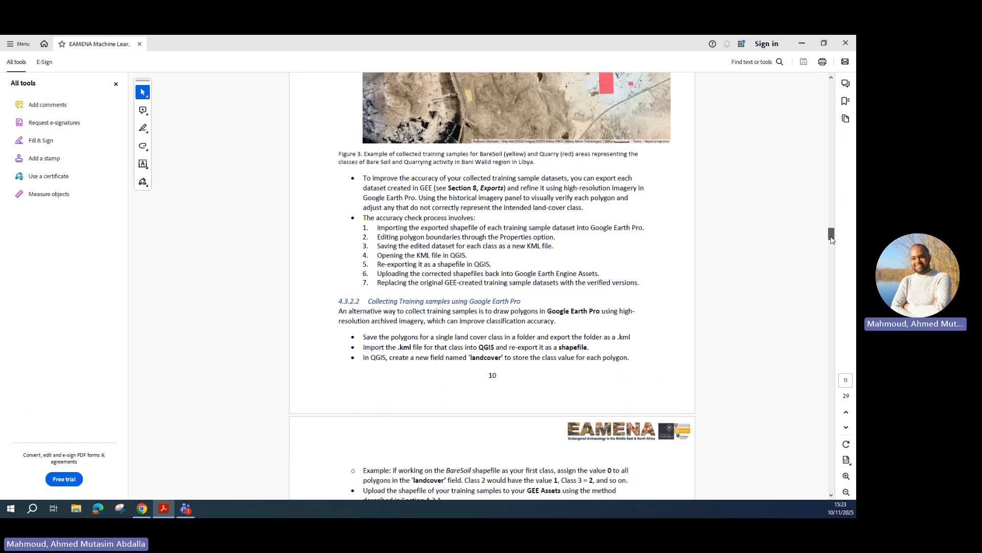
pyautogui.scroll(-3, 832, 237)
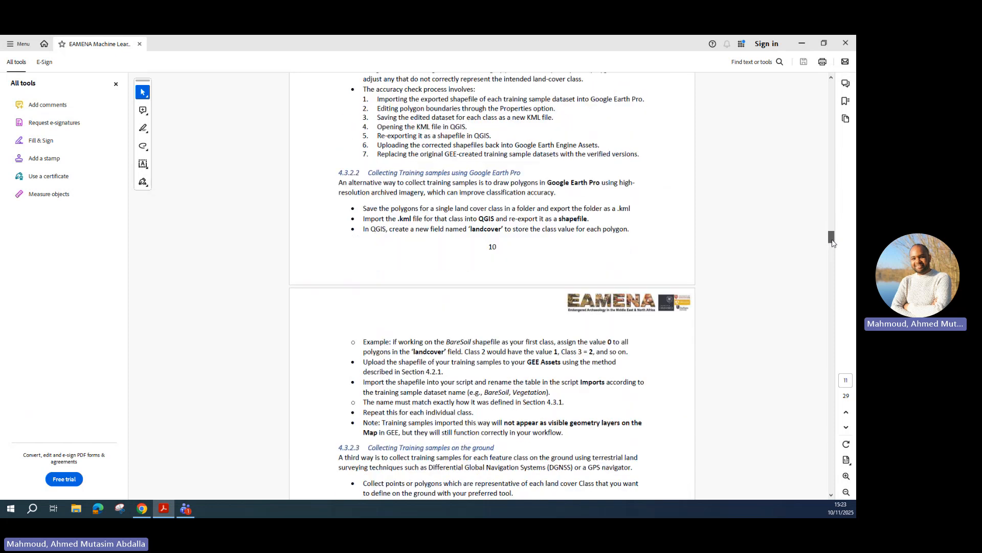
pyautogui.scroll(-9, 831, 241)
pyautogui.scroll(5, 832, 241)
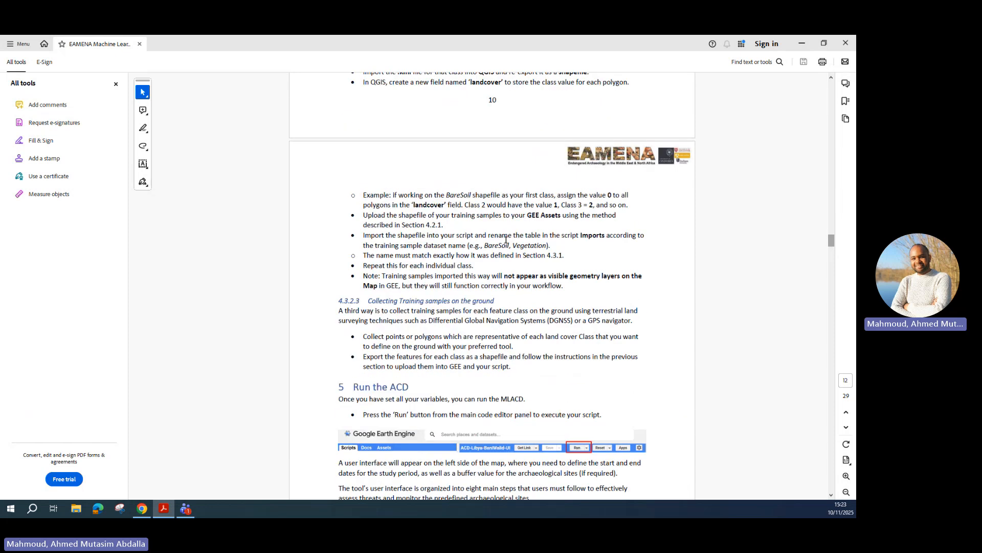
# Go back through the polygon drawing tips and the Geometry Tool instructions to section 4.3.2 on collecting training samples
pyautogui.scroll(18, 473, 293)
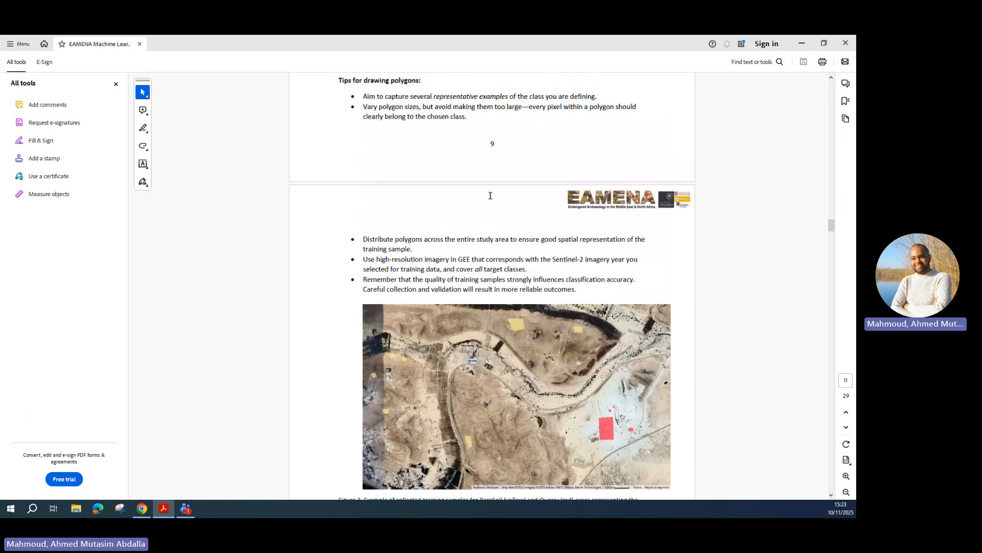
pyautogui.scroll(3, 493, 197)
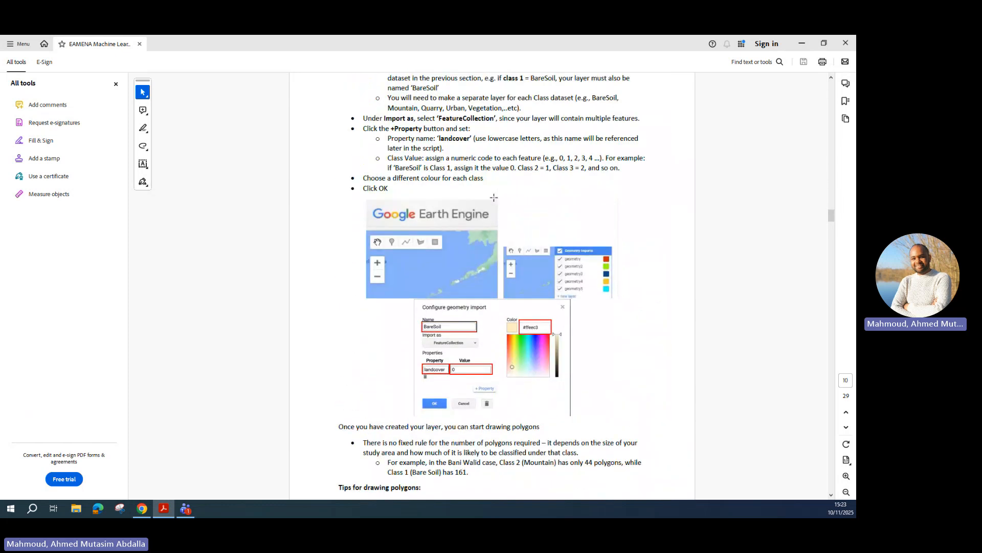
pyautogui.scroll(-3, 493, 197)
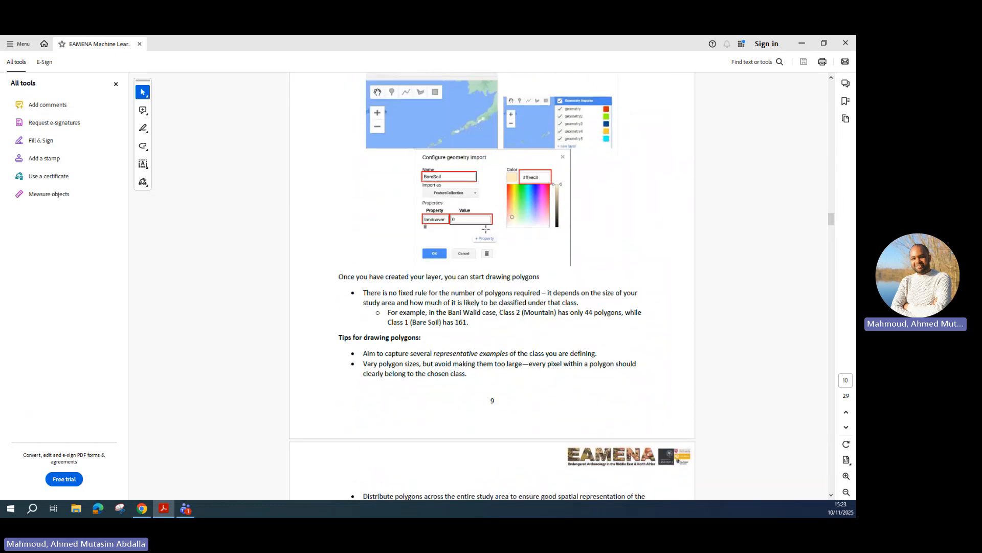
pyautogui.scroll(9, 530, 201)
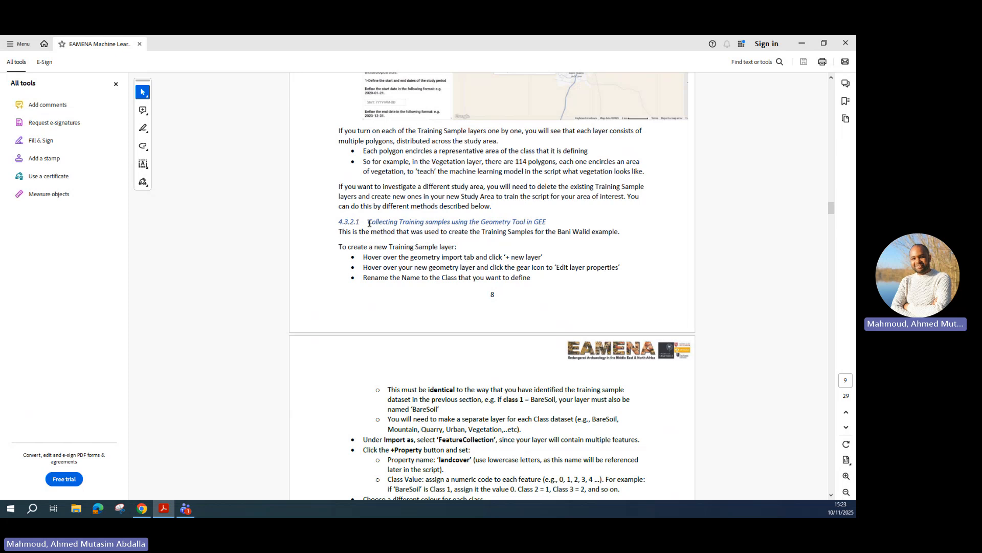
pyautogui.scroll(6, 589, 232)
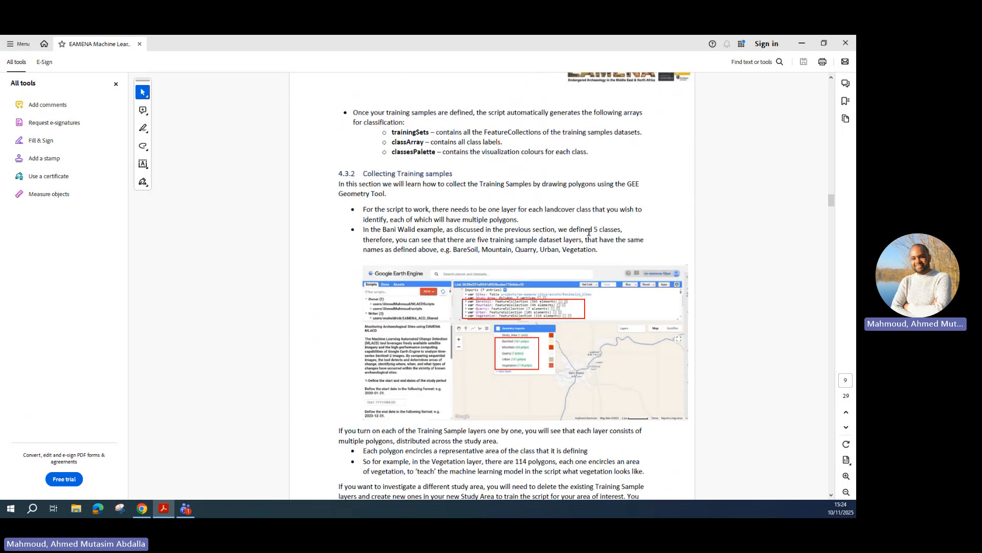
pyautogui.scroll(5, 589, 232)
pyautogui.scroll(-5, 587, 227)
# Find section 5.1.3 on selecting the year for training data and examine its Step 4 instructions
pyautogui.moveTo(831, 202); pyautogui.dragTo(829, 259)
pyautogui.scroll(3, 415, 241)
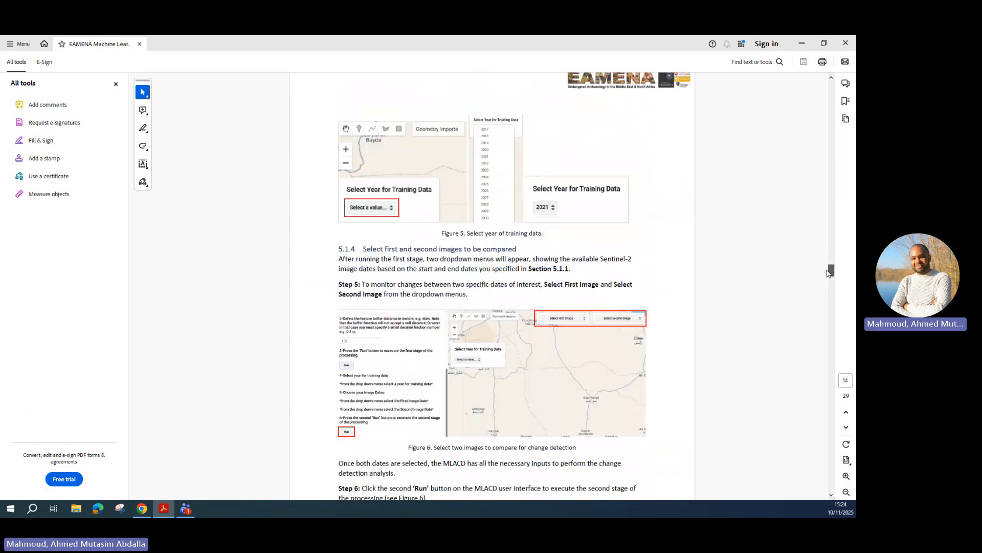
pyautogui.scroll(3, 415, 241)
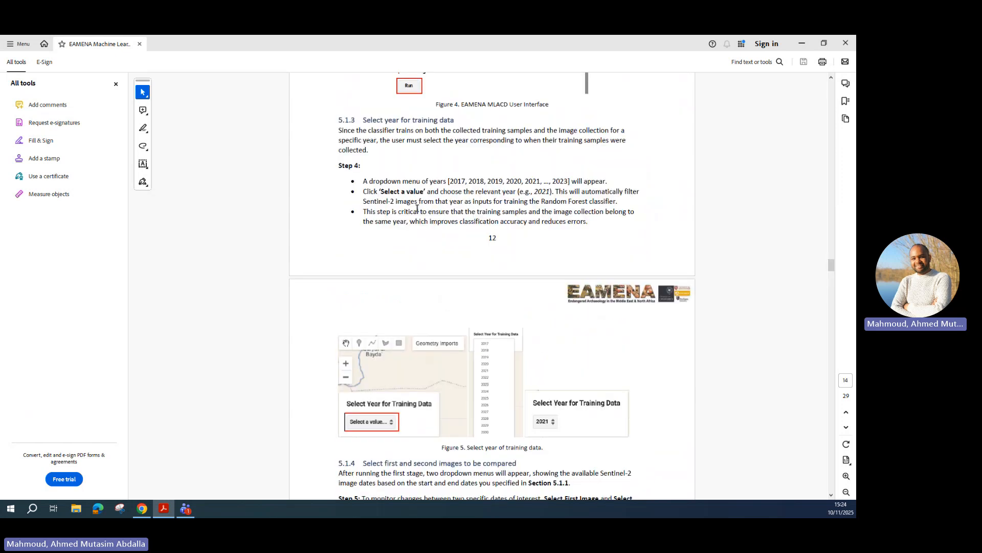
pyautogui.scroll(1, 455, 228)
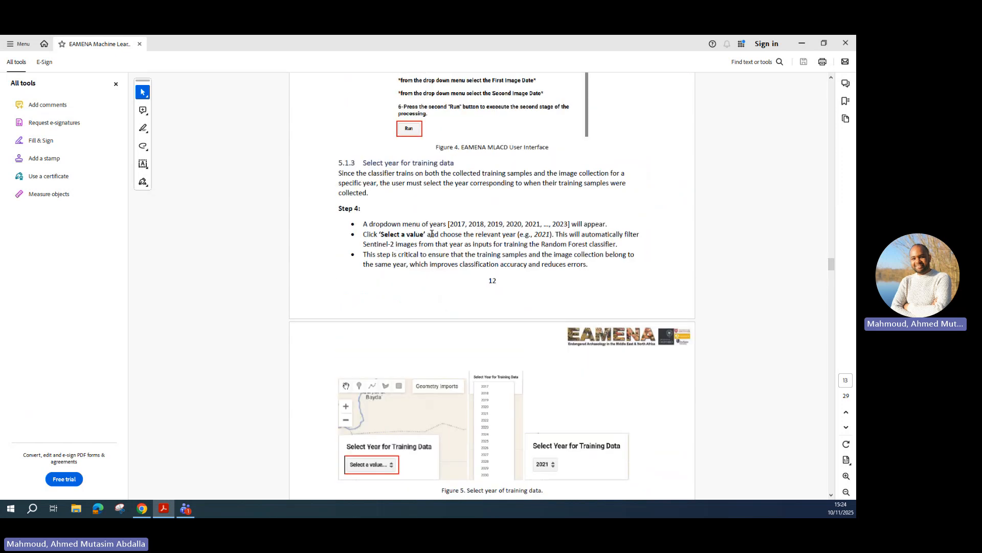
pyautogui.moveTo(347, 163); pyautogui.dragTo(596, 267)
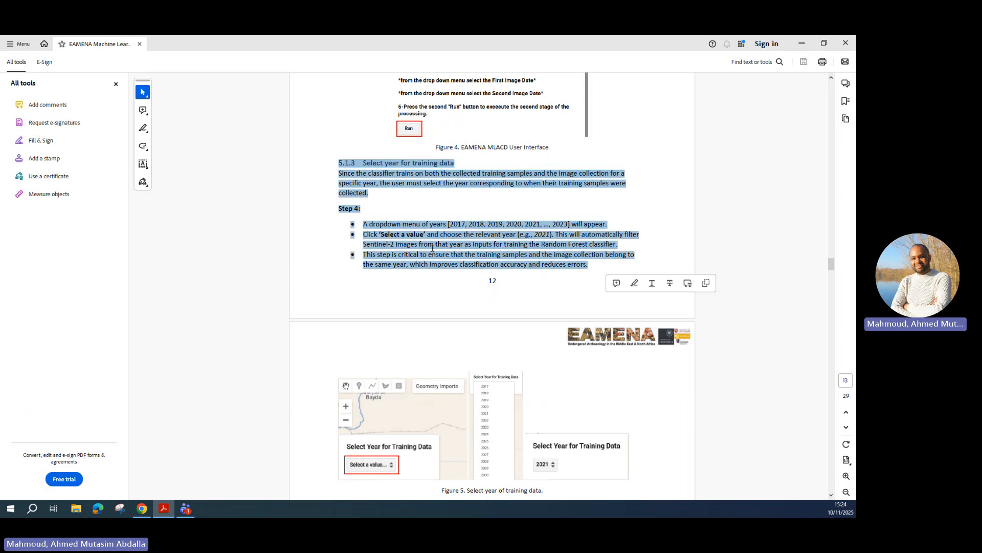
pyautogui.click(396, 184)
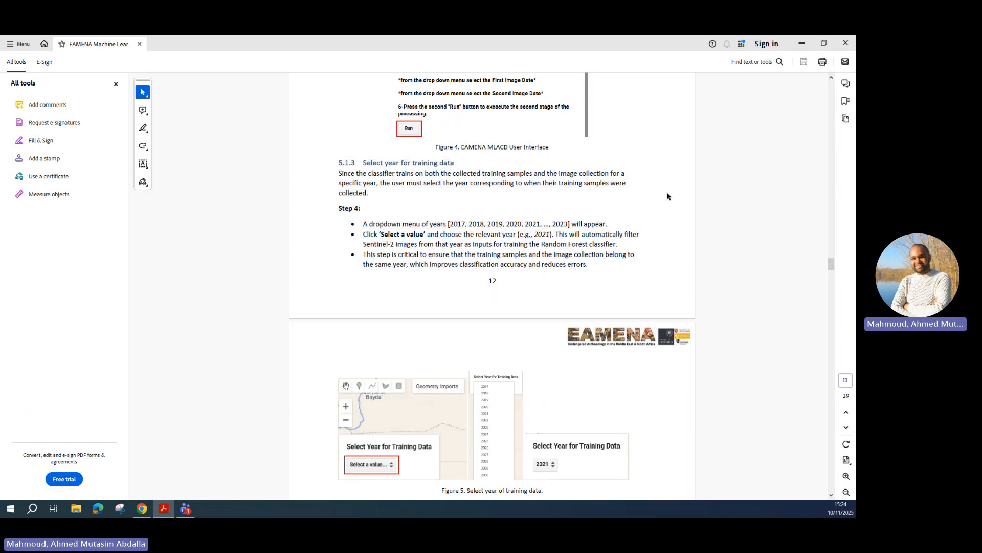
# Return to the Earth Engine Code Editor, restore the script and console area above the map, and set the training data year to 2020
pyautogui.click(801, 43)
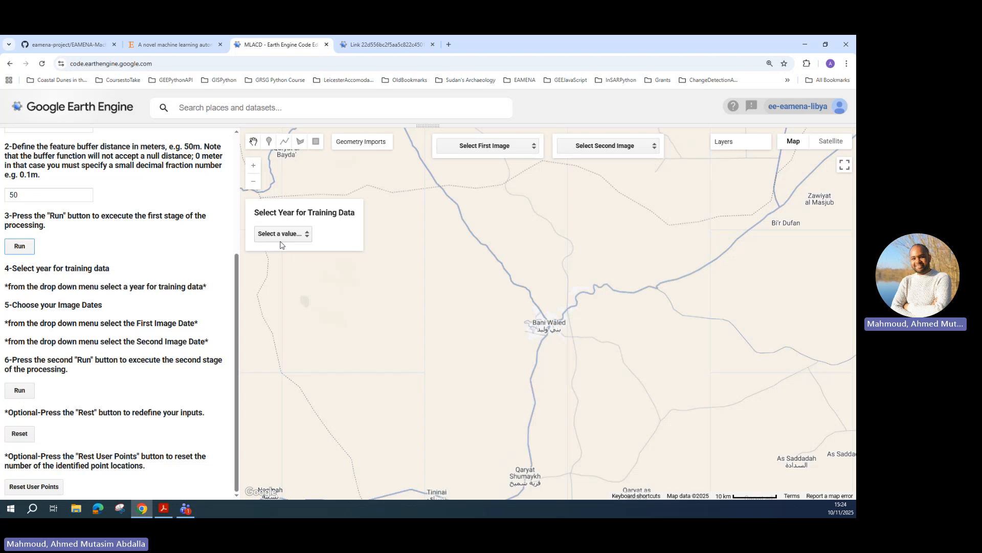
pyautogui.click(301, 236)
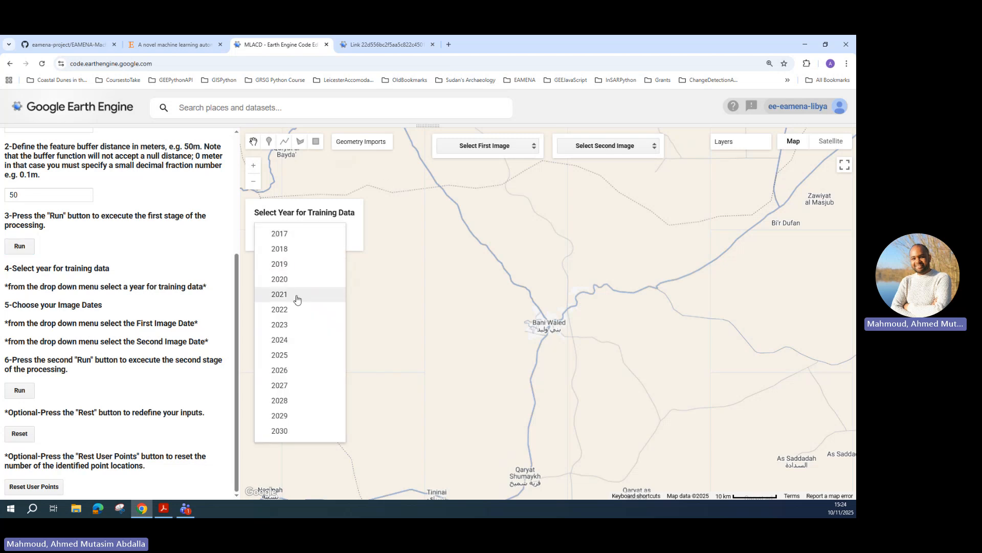
pyautogui.scroll(4, 36, 279)
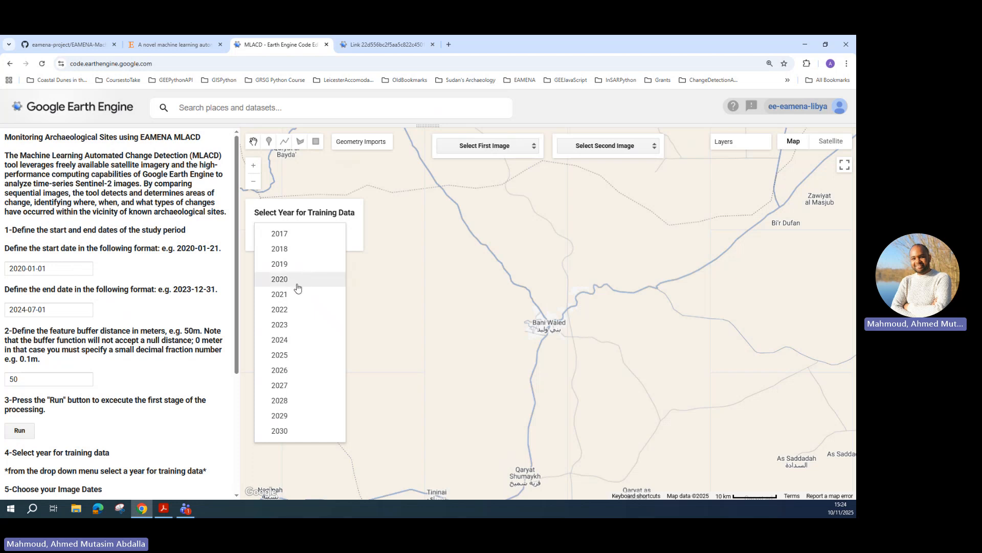
pyautogui.click(428, 126)
pyautogui.click(428, 126)
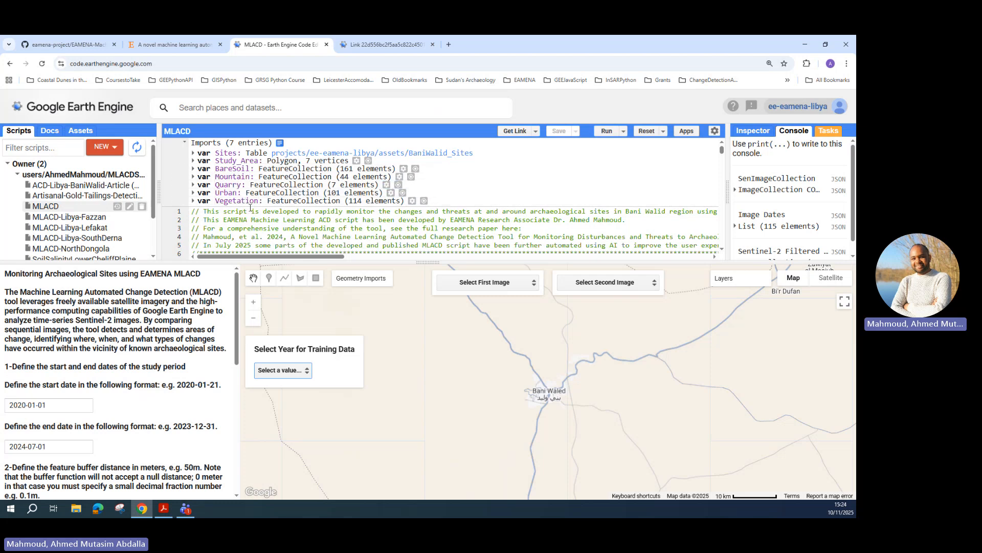
pyautogui.click(305, 373)
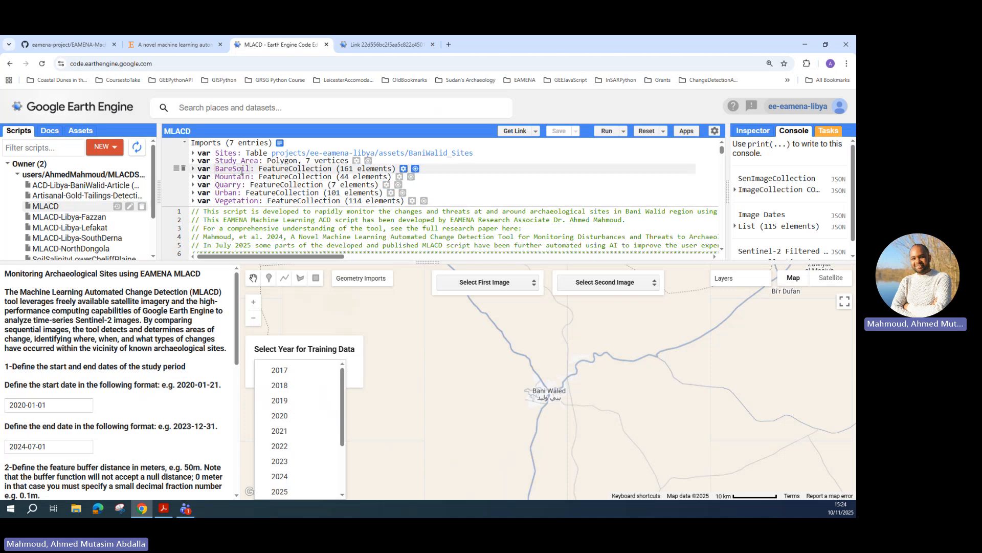
pyautogui.click(292, 418)
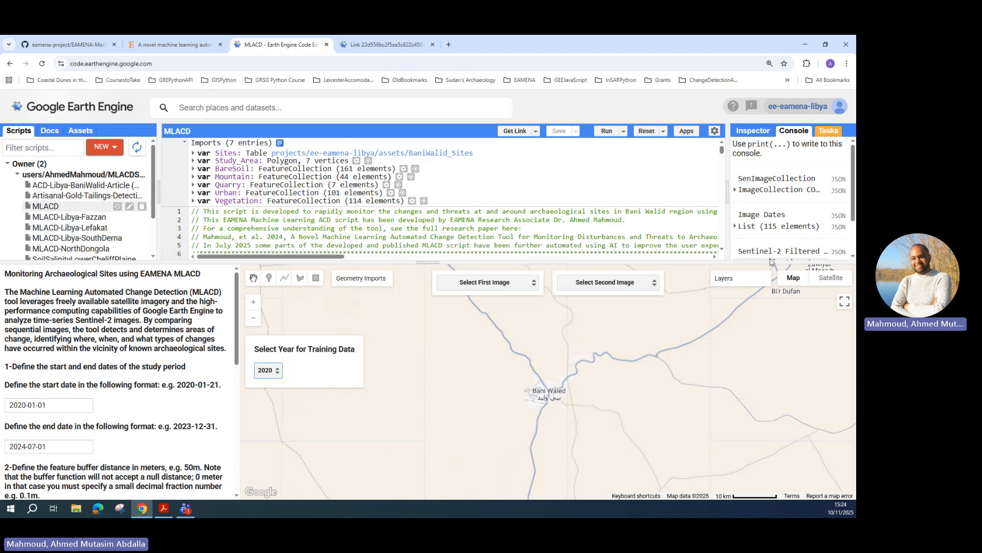
# Enlarge the console output area and examine the image collection entries, including the Training Image Collection
pyautogui.moveTo(771, 262); pyautogui.dragTo(771, 310)
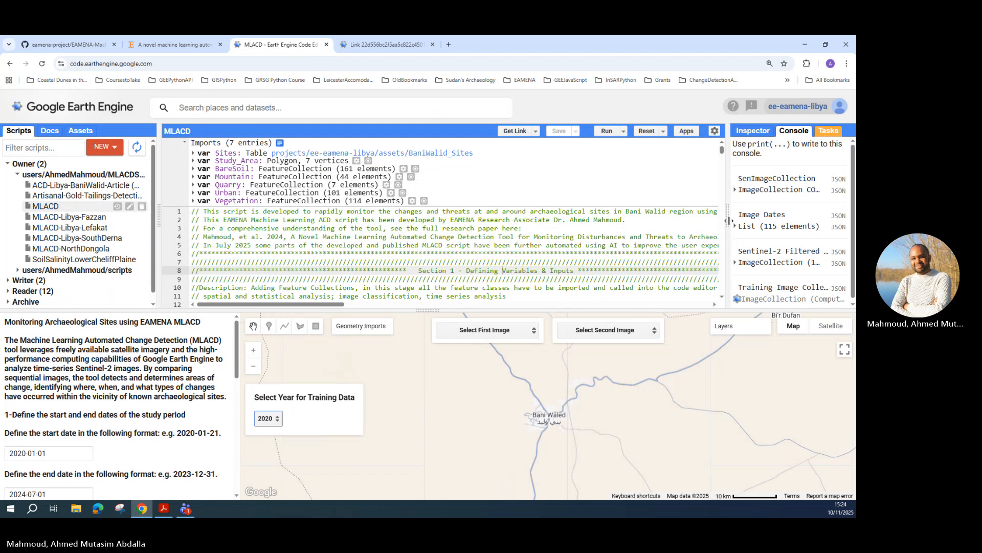
pyautogui.moveTo(728, 220); pyautogui.dragTo(646, 212)
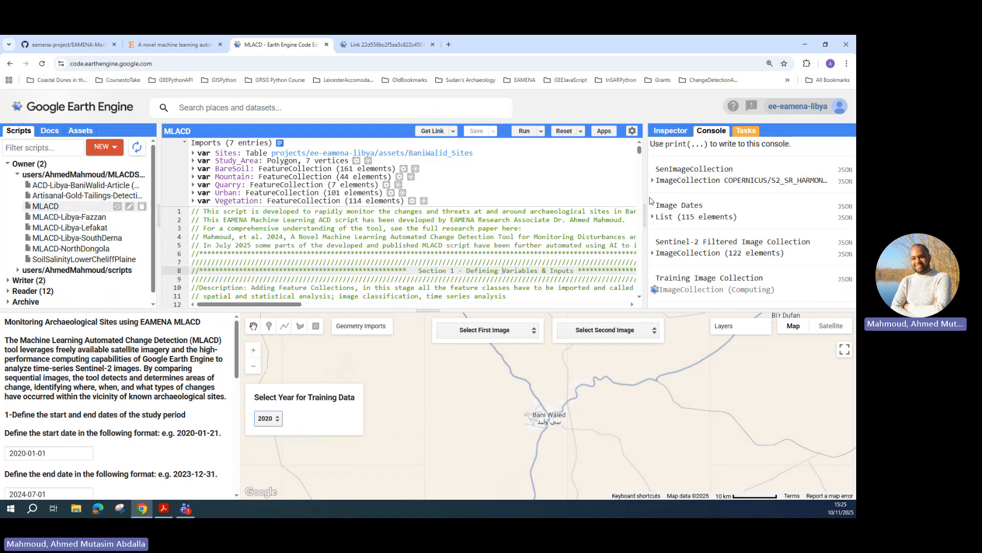
pyautogui.moveTo(647, 200); pyautogui.dragTo(571, 200)
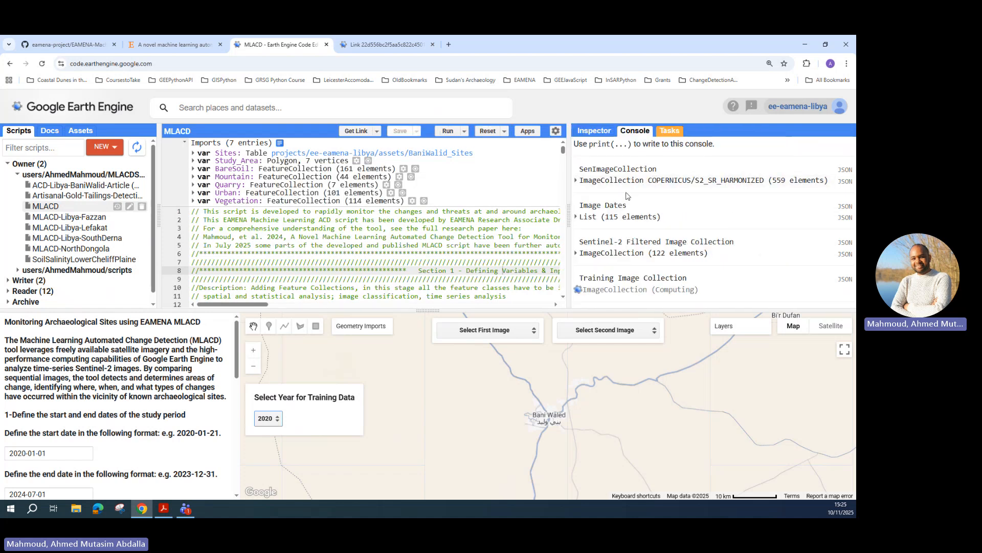
pyautogui.moveTo(569, 202); pyautogui.dragTo(604, 204)
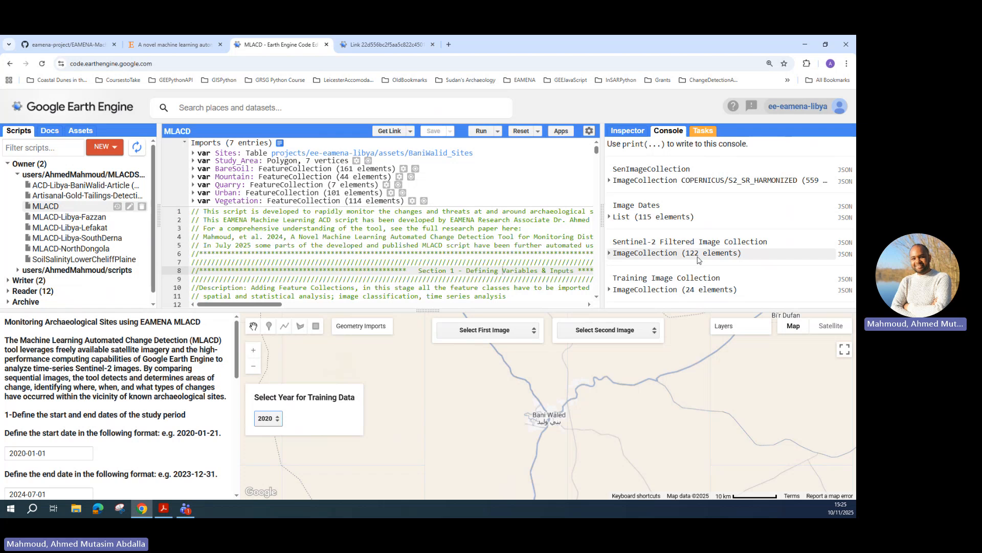
pyautogui.moveTo(603, 216); pyautogui.dragTo(547, 216)
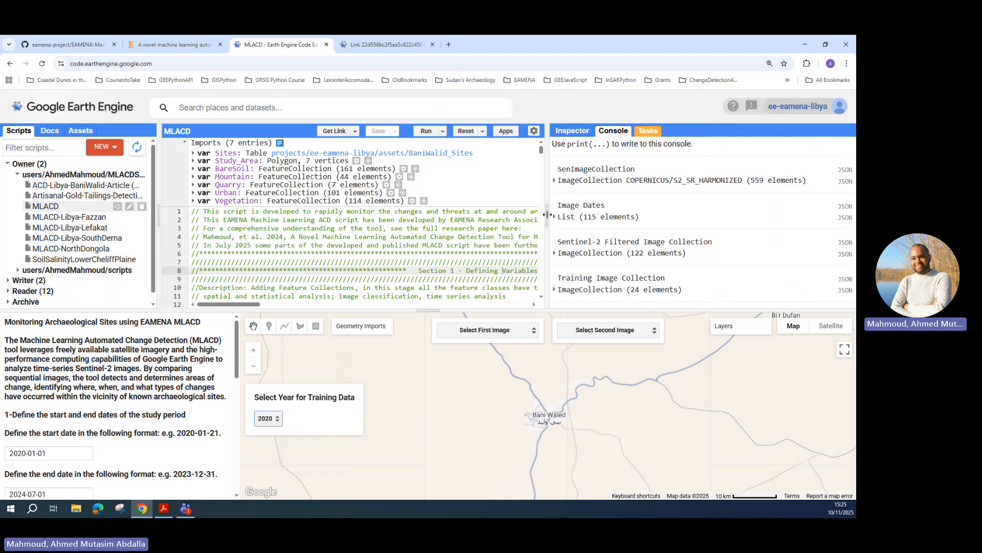
# Give the map area more height and review instruction 5 on choosing the image dates in the MLACD interface
pyautogui.click(520, 337)
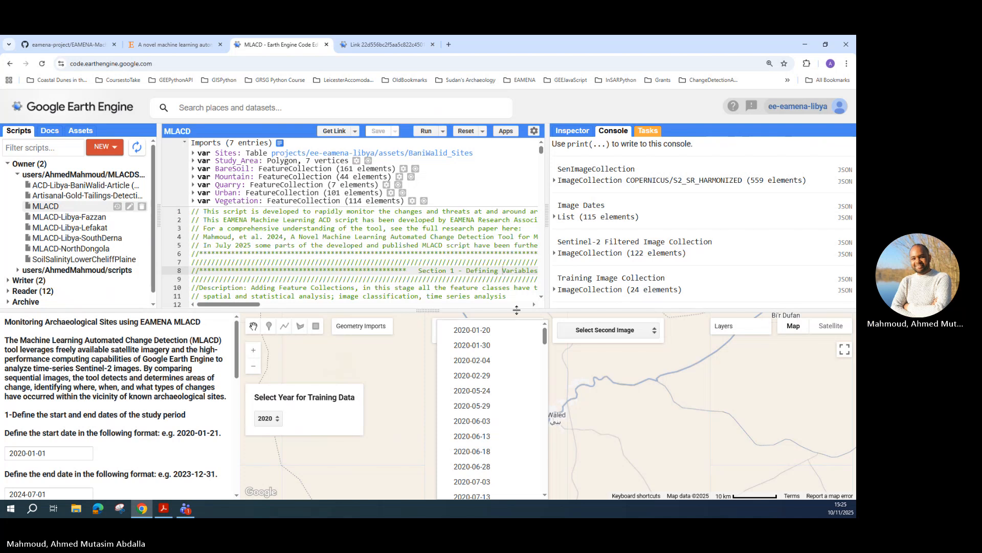
pyautogui.moveTo(516, 310); pyautogui.dragTo(523, 247)
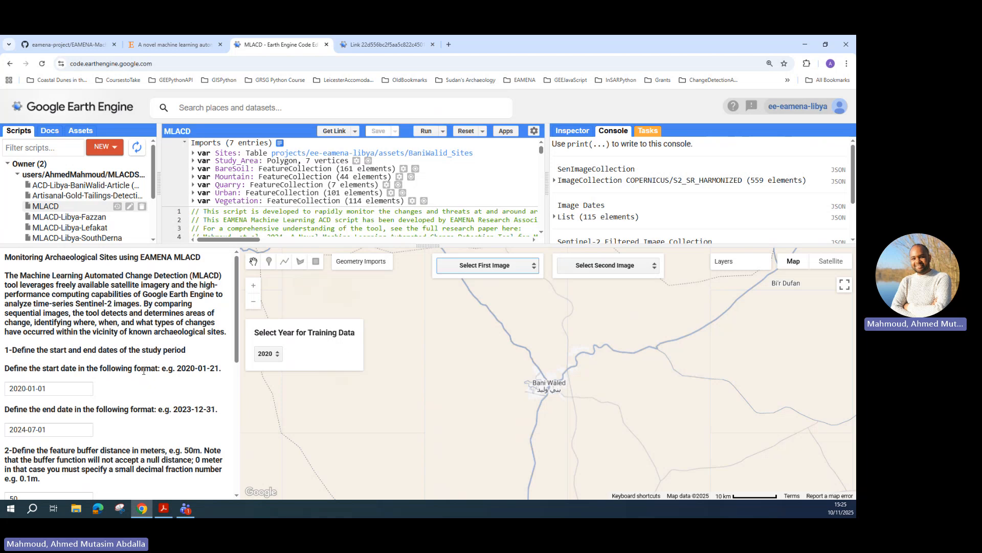
pyautogui.scroll(-4, 81, 359)
pyautogui.scroll(-2, 82, 353)
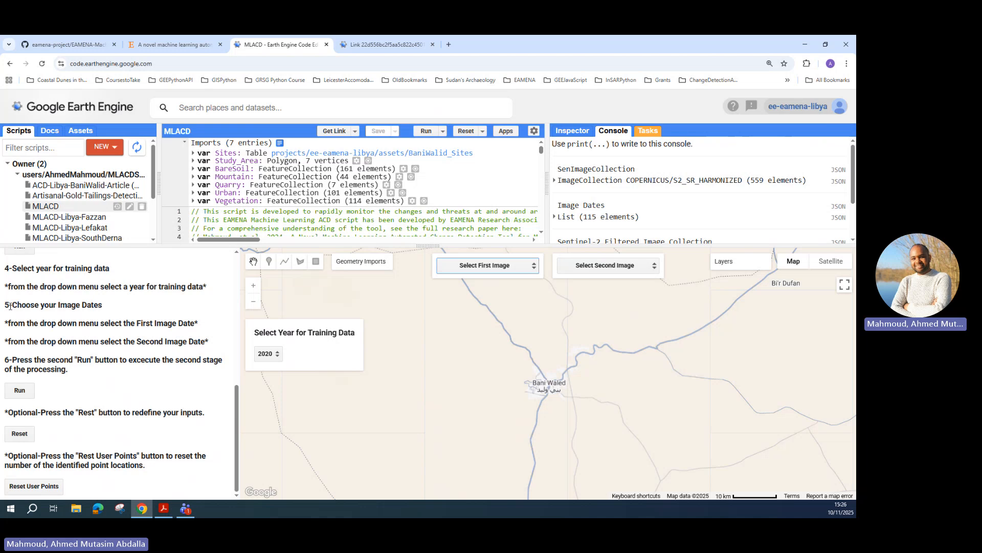
pyautogui.moveTo(4, 305); pyautogui.dragTo(107, 307)
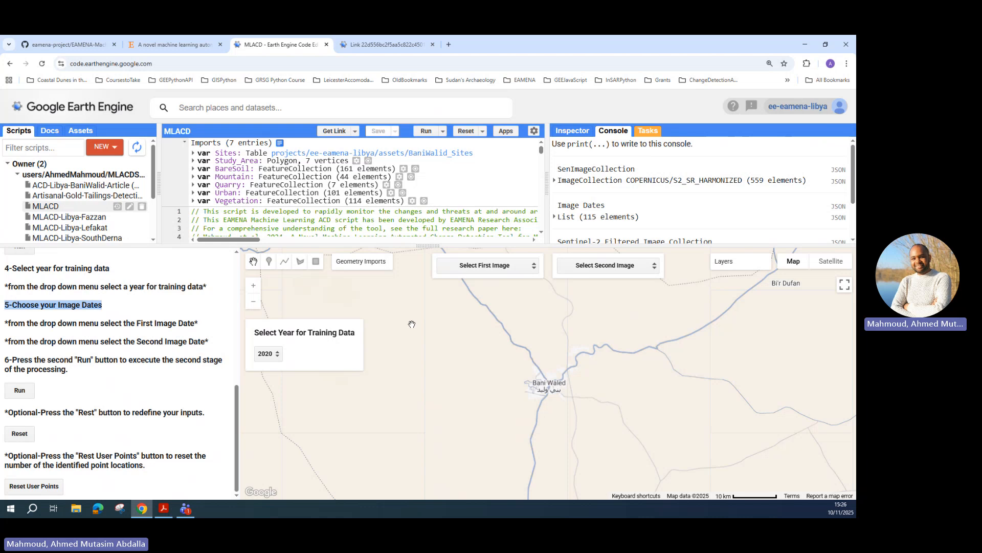
pyautogui.click(81, 325)
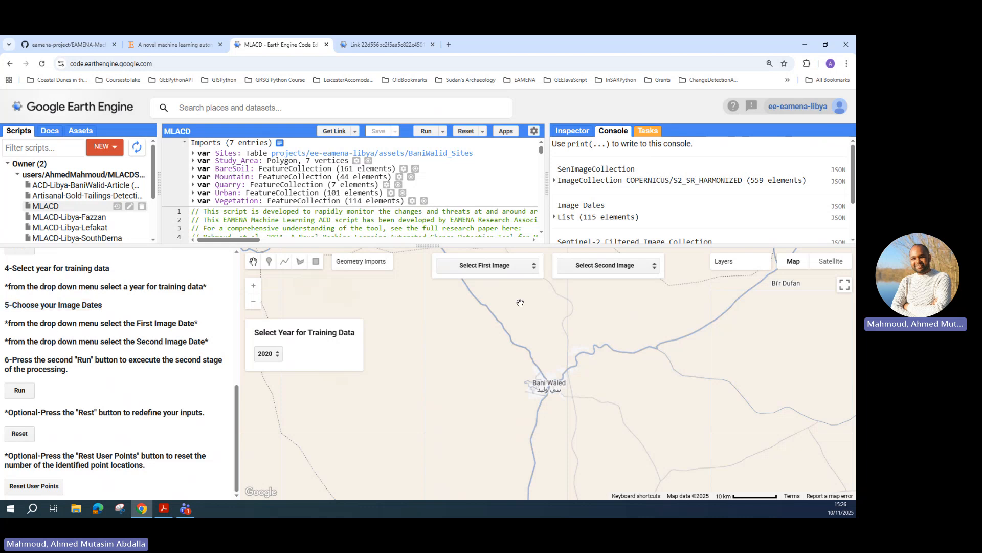
# Choose 2020-01-20 as the first image date and 2024-02-08 as the second, and run the second processing stage
pyautogui.click(511, 267)
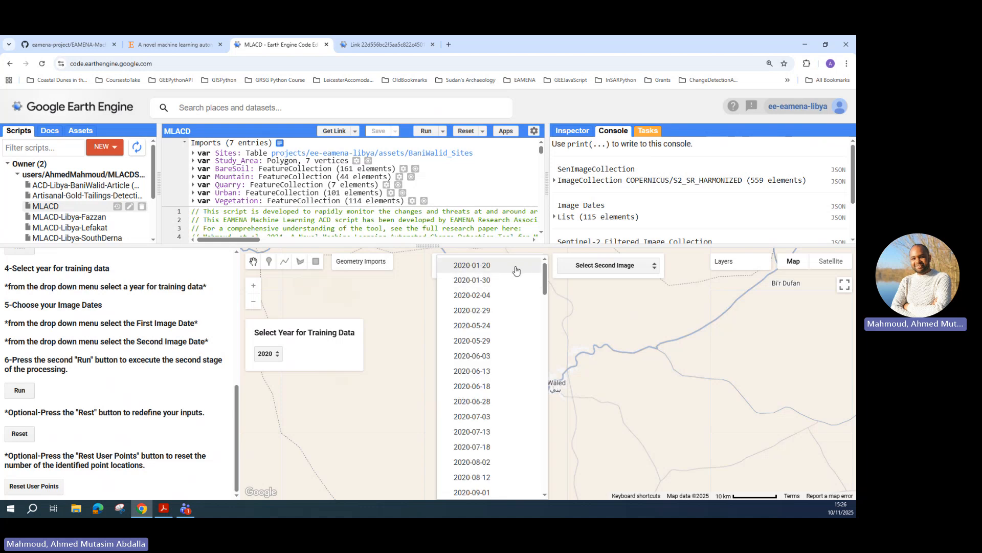
pyautogui.click(517, 266)
pyautogui.click(612, 265)
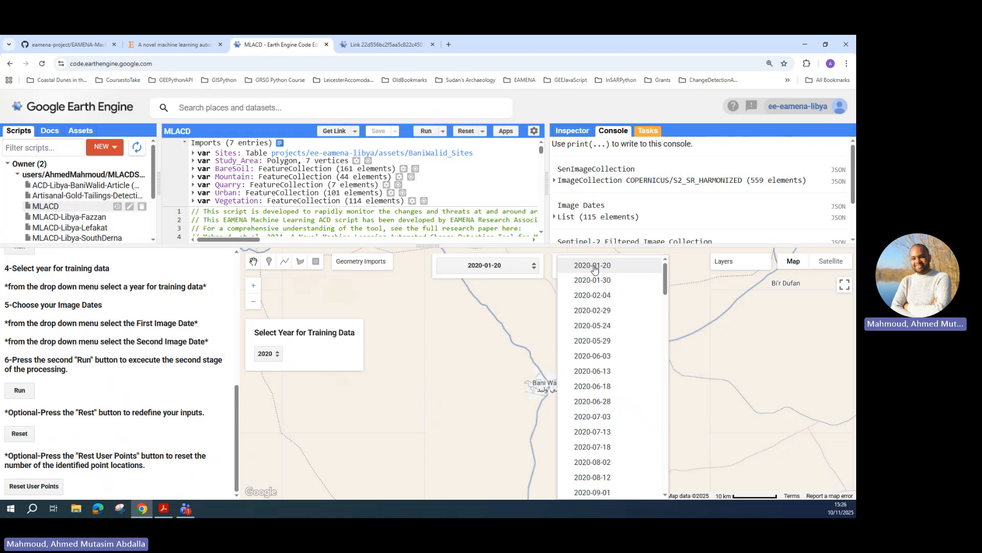
pyautogui.scroll(-10, 619, 327)
pyautogui.scroll(-15, 621, 331)
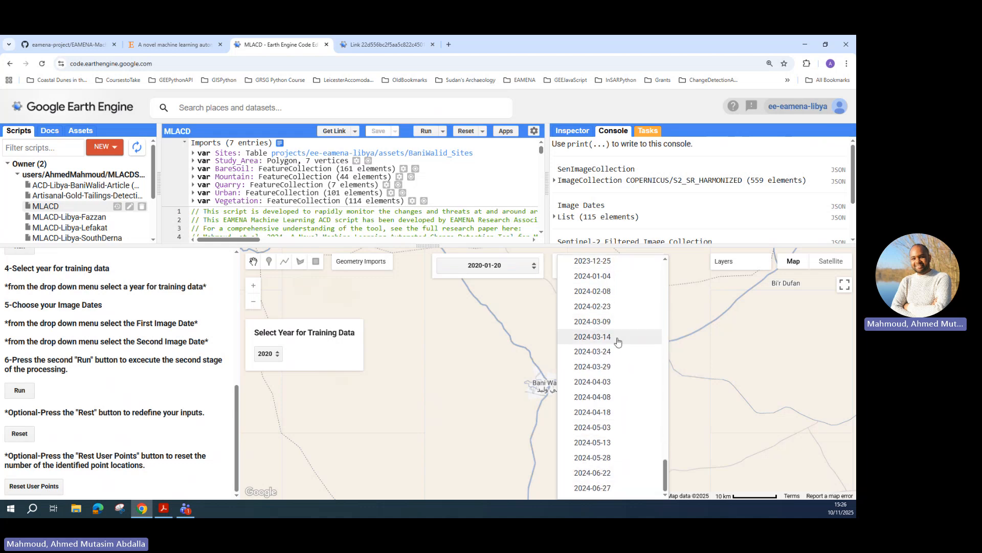
pyautogui.click(621, 293)
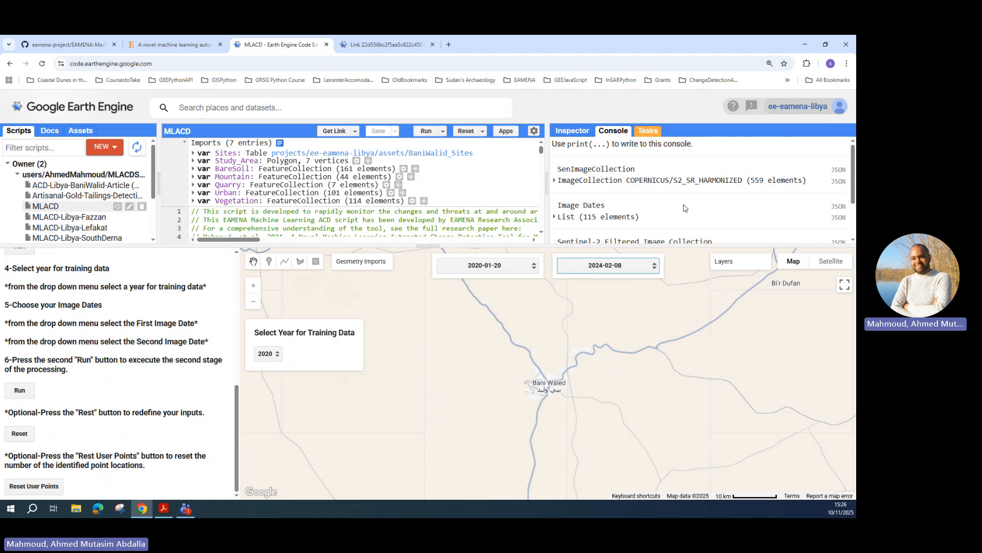
pyautogui.scroll(-1, 685, 208)
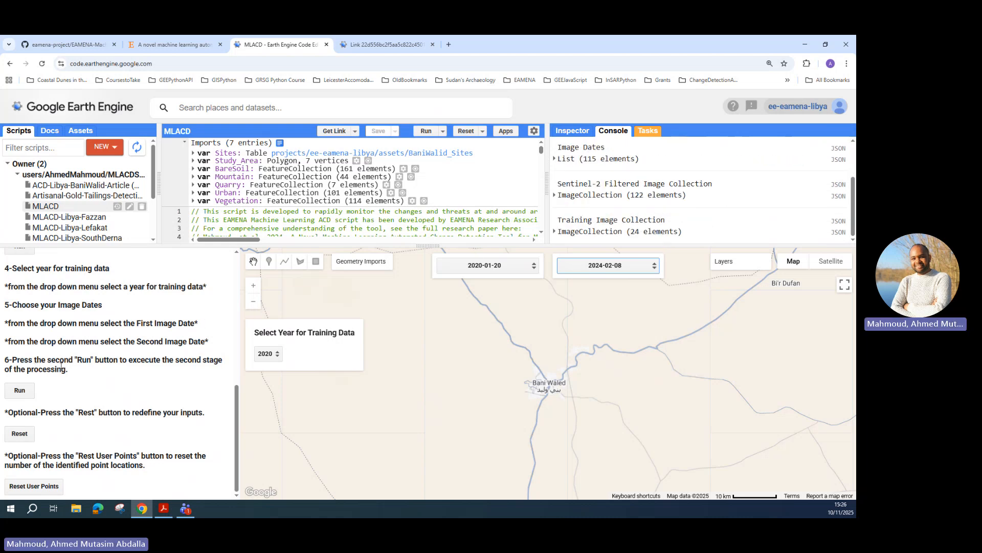
pyautogui.click(22, 390)
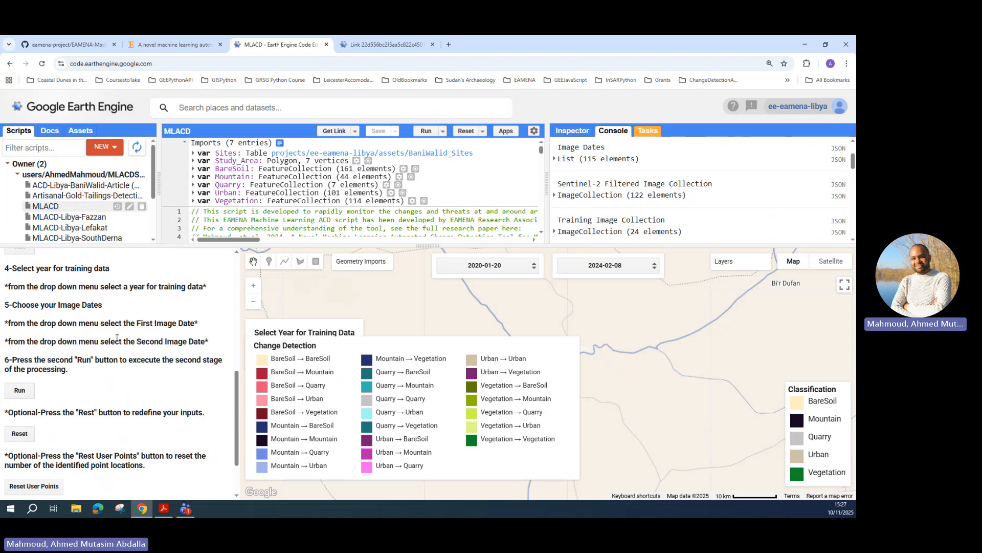
# Switch to the training PDF in Adobe Acrobat and examine the three main workflow stages listed in the Getting Started section
pyautogui.click(164, 510)
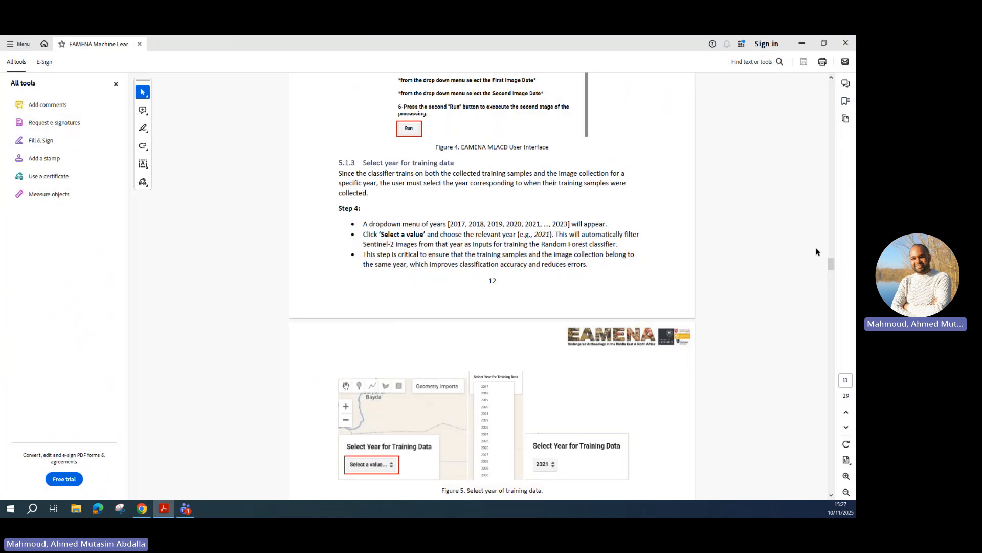
pyautogui.moveTo(832, 258); pyautogui.dragTo(841, 151)
pyautogui.scroll(10, 358, 347)
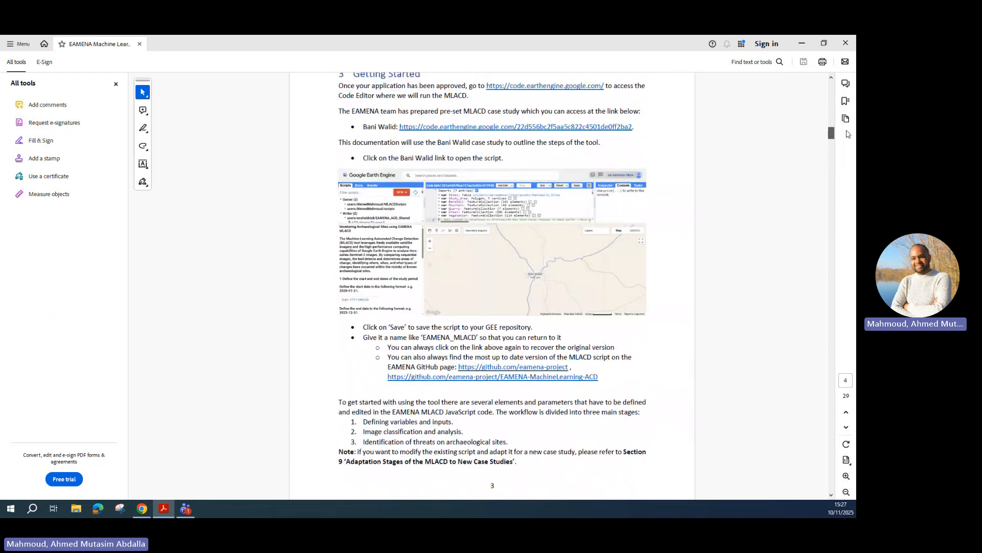
pyautogui.scroll(-3, 358, 348)
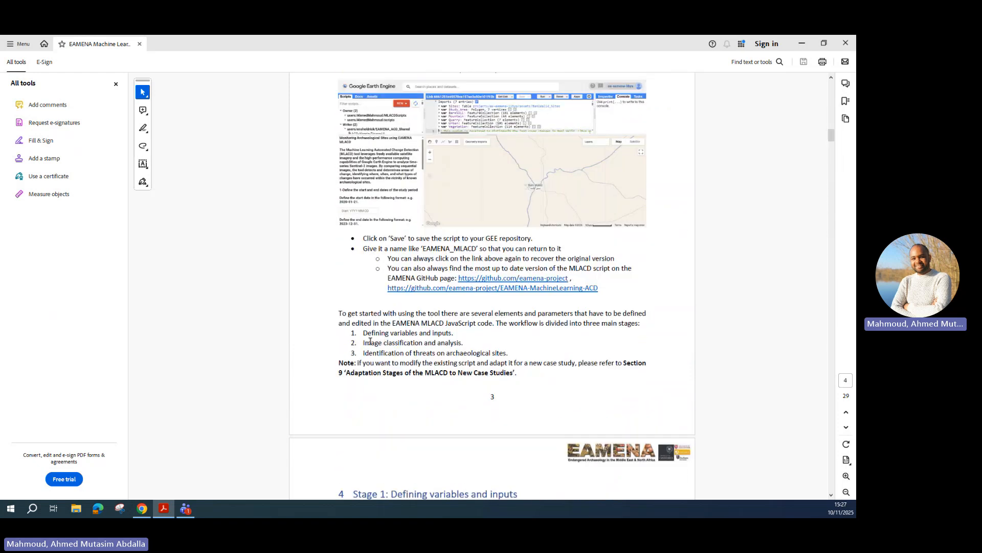
pyautogui.moveTo(364, 343); pyautogui.dragTo(467, 347)
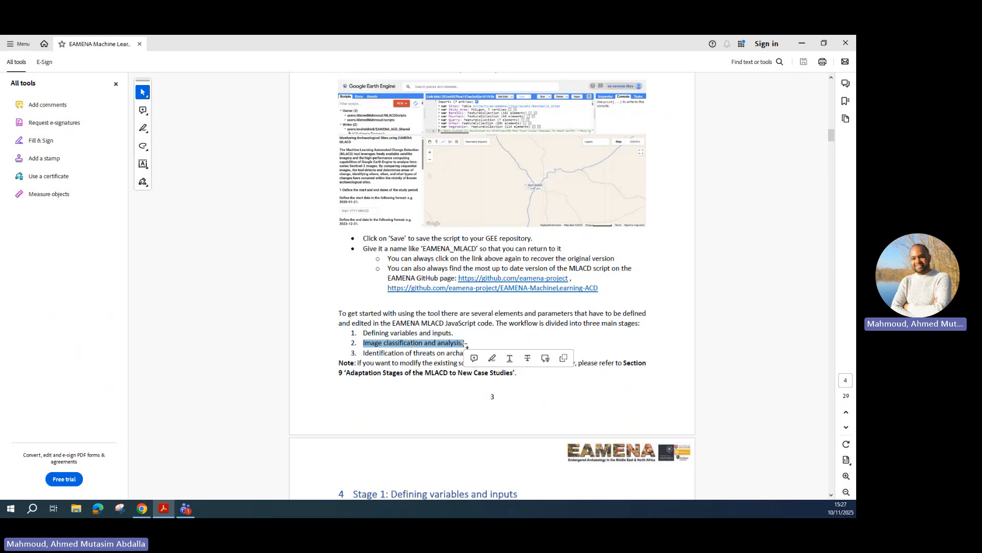
pyautogui.click(448, 323)
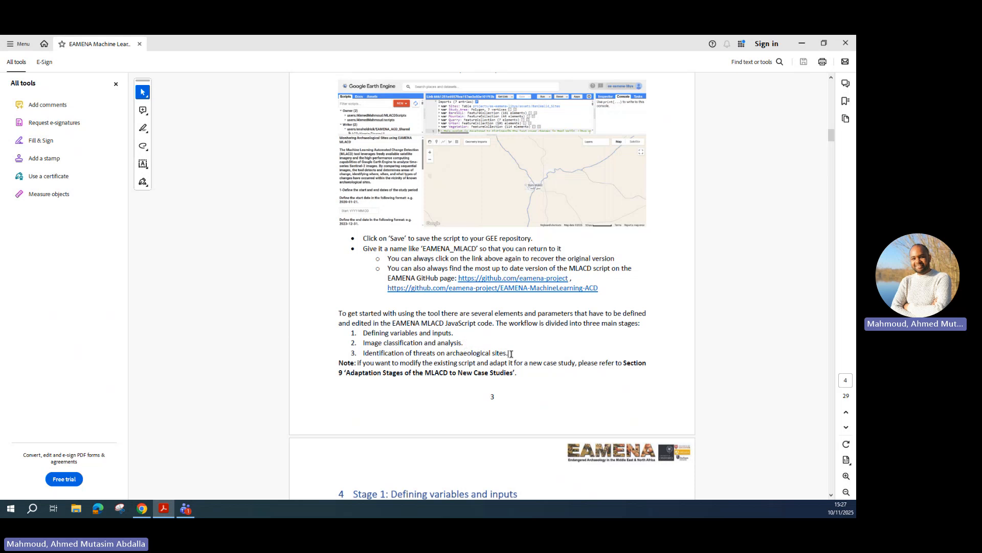
pyautogui.moveTo(510, 354); pyautogui.dragTo(364, 353)
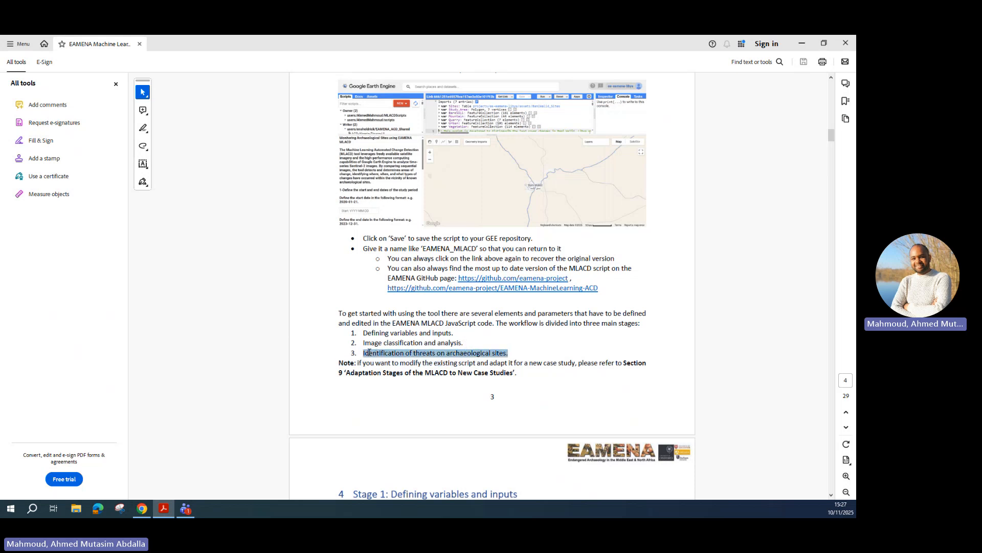
# Return to the Earth Engine Code Editor, enlarge the console area, and examine the classifier confusion matrix, accuracy, kappa and F-score entries
pyautogui.click(802, 44)
pyautogui.scroll(-3, 627, 200)
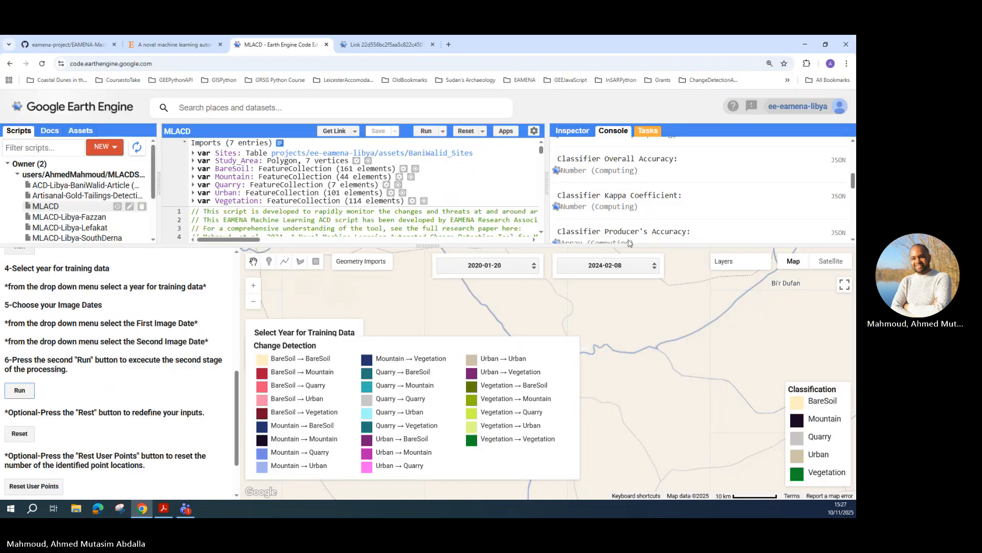
pyautogui.moveTo(628, 246); pyautogui.dragTo(626, 193)
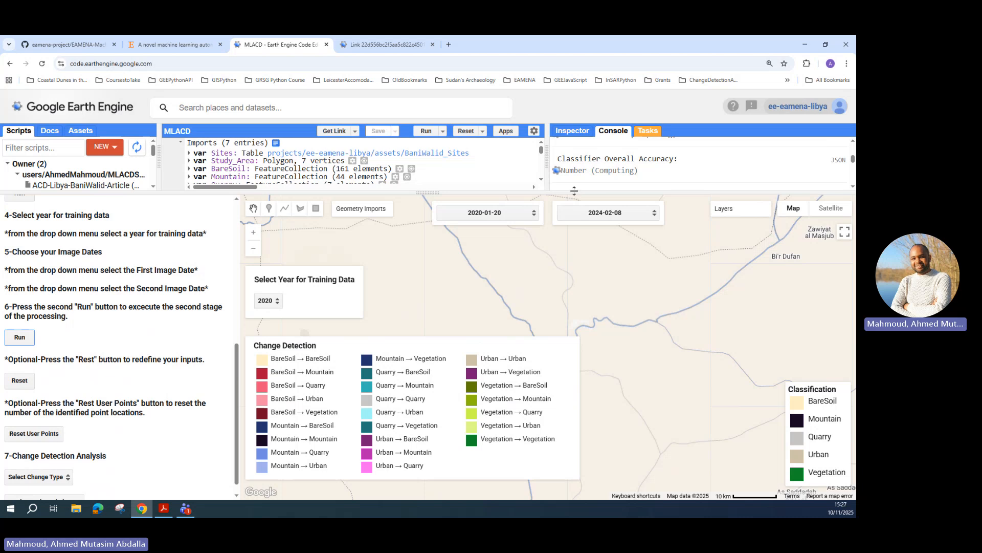
pyautogui.moveTo(575, 192); pyautogui.dragTo(596, 353)
pyautogui.scroll(4, 645, 249)
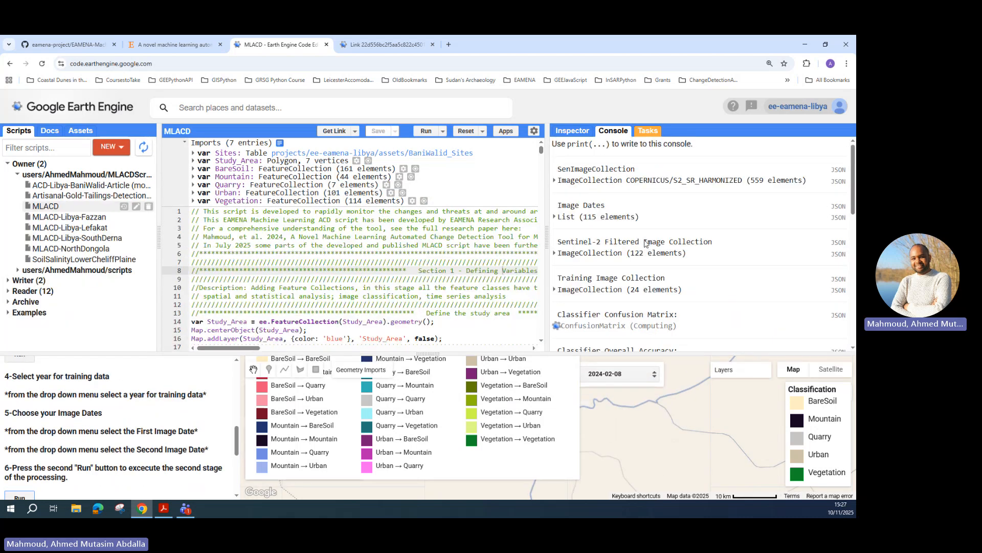
pyautogui.scroll(-2, 645, 243)
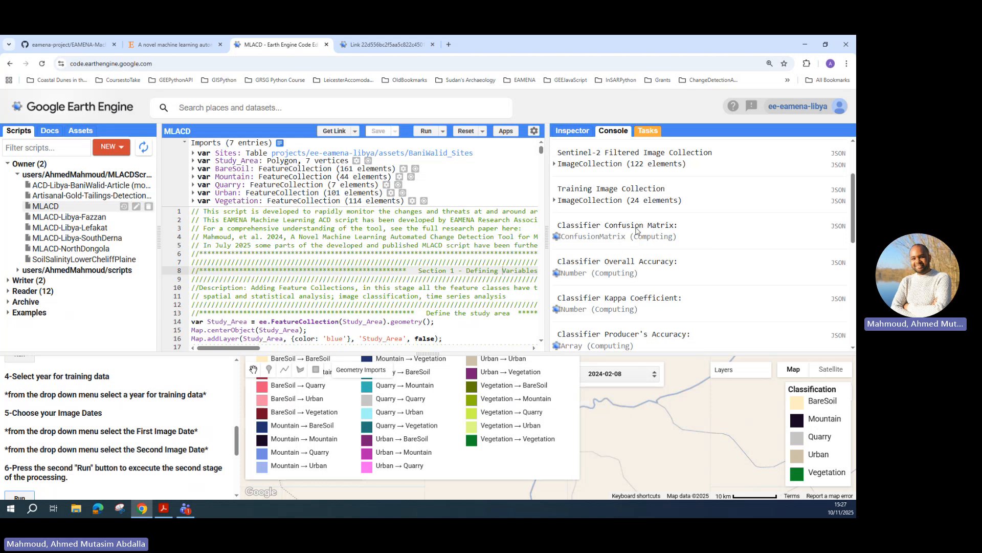
pyautogui.scroll(-3, 640, 220)
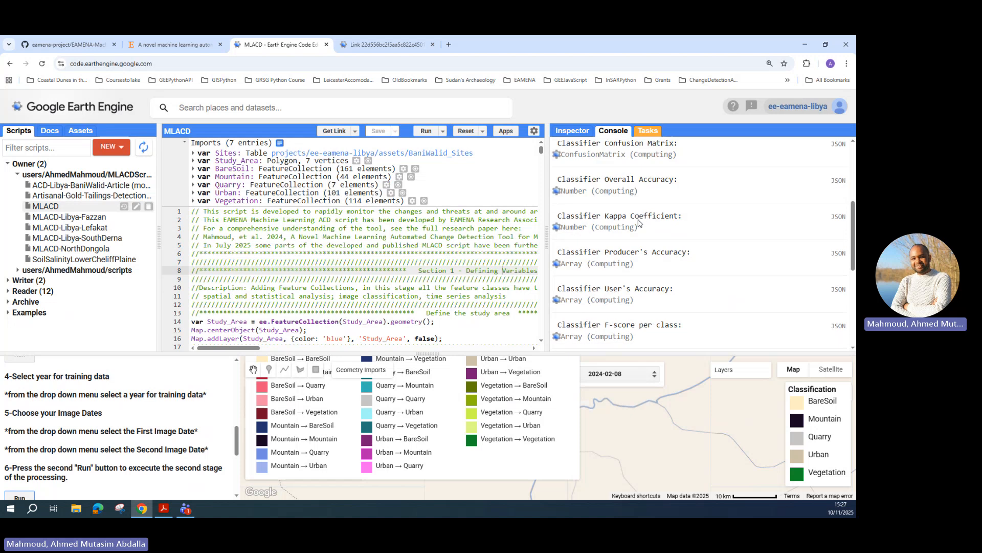
pyautogui.scroll(2, 671, 208)
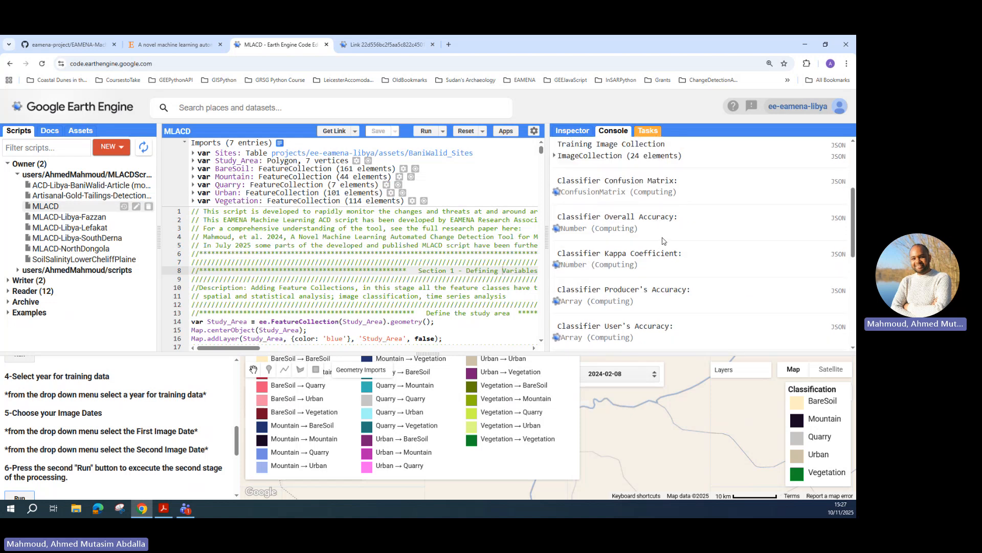
pyautogui.scroll(-3, 665, 230)
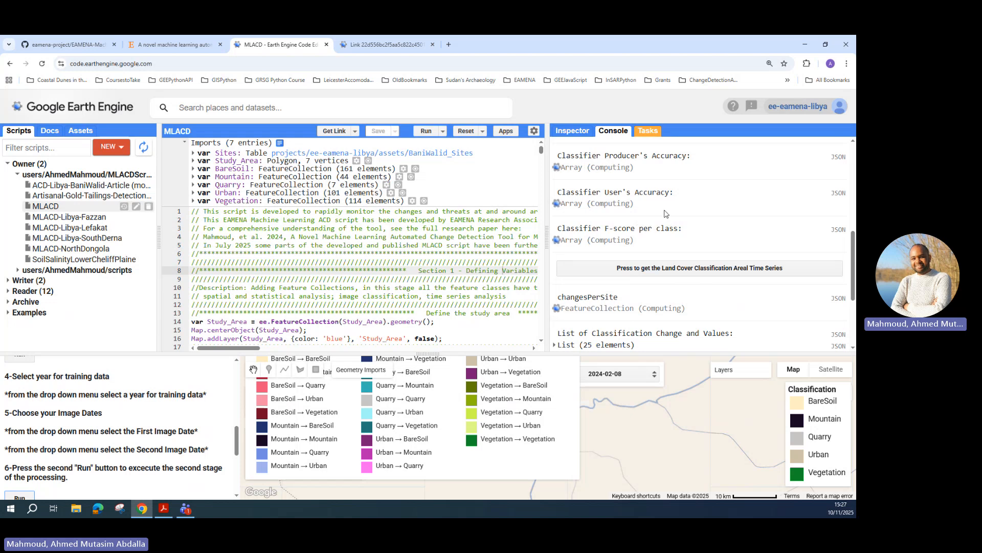
# Review the classifier accuracy entries in the console, narrow the console, and give the map area more height
pyautogui.scroll(4, 706, 220)
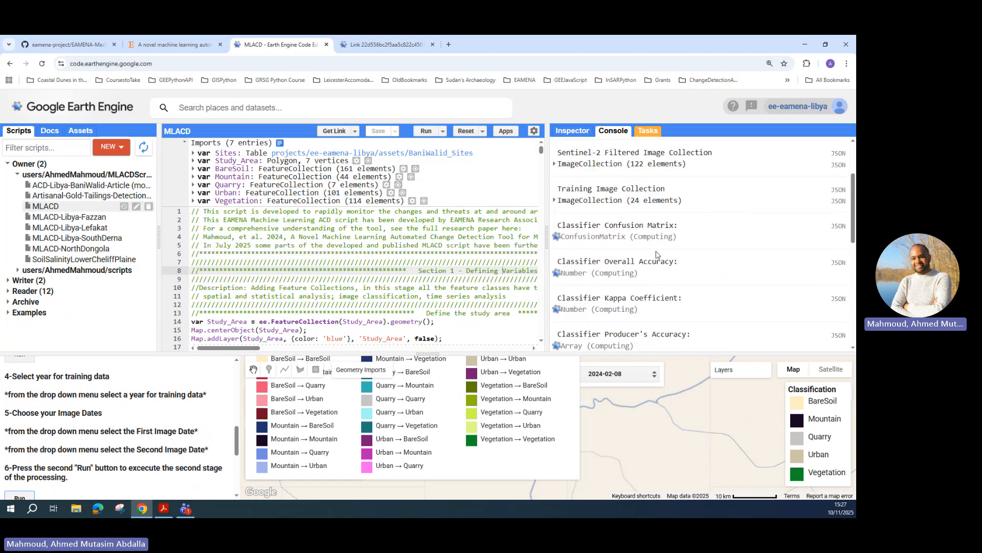
pyautogui.scroll(-3, 656, 254)
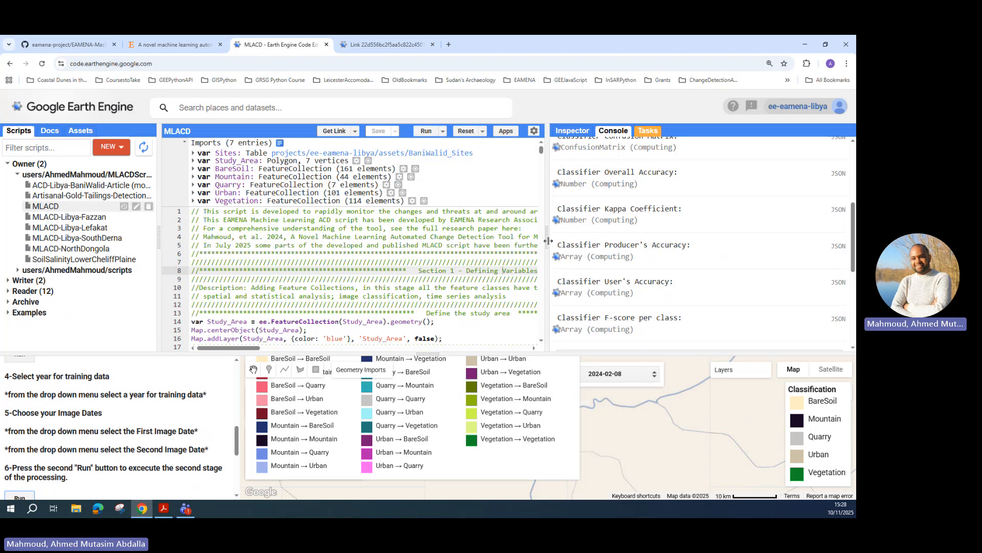
pyautogui.moveTo(548, 240); pyautogui.dragTo(596, 240)
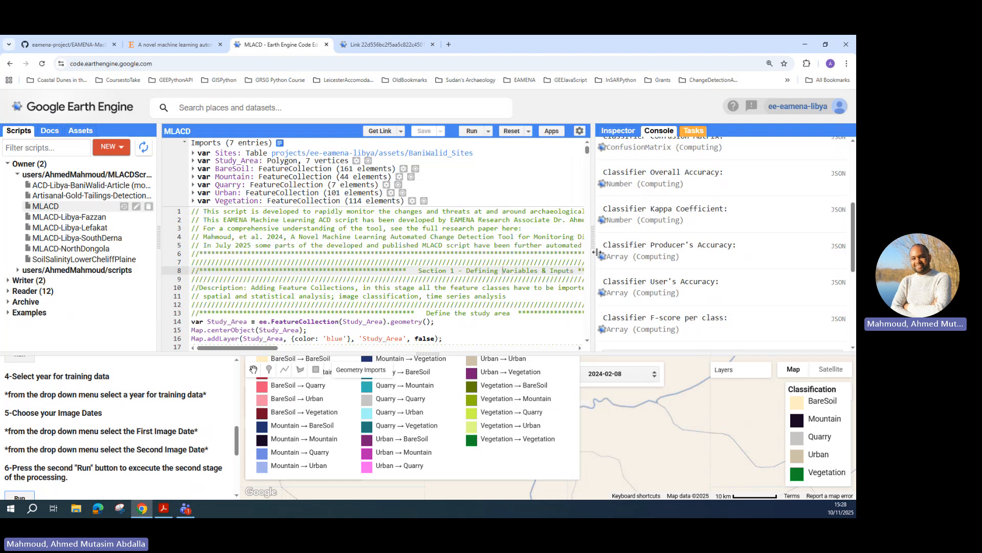
pyautogui.moveTo(684, 354); pyautogui.dragTo(683, 275)
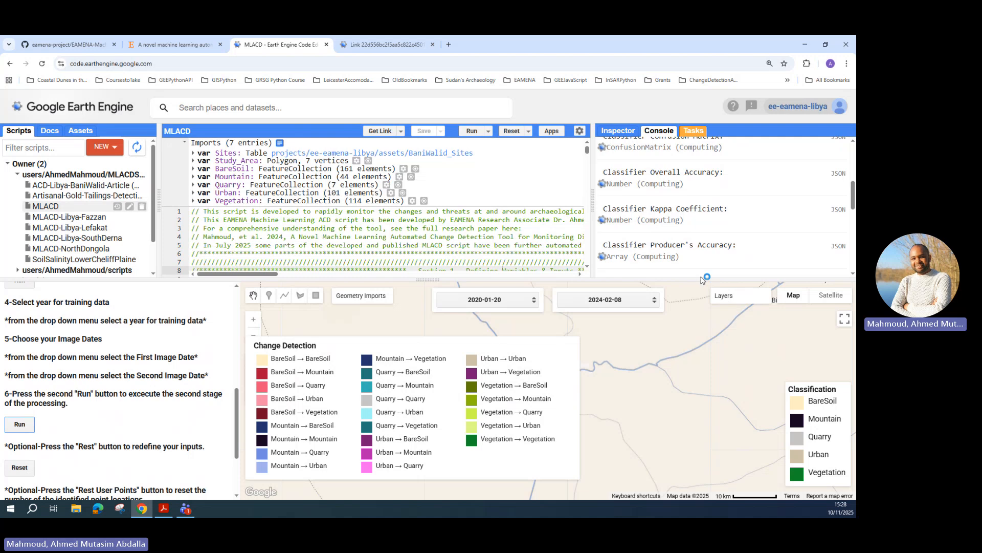
pyautogui.moveTo(702, 279); pyautogui.dragTo(717, 217)
# Show the Sites layer, centre on Bani Waled at closer range, and expand the map to full screen
pyautogui.moveTo(740, 235)
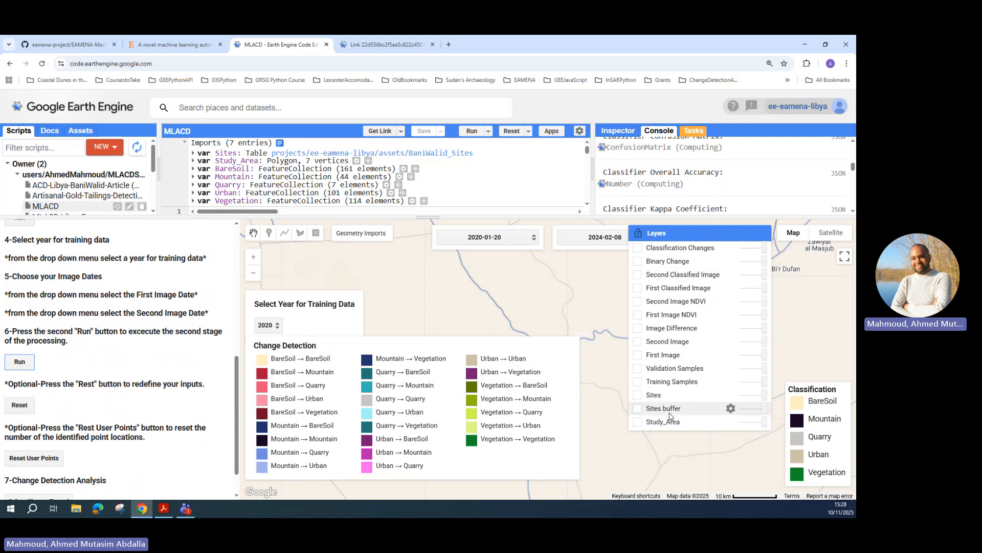
pyautogui.click(638, 397)
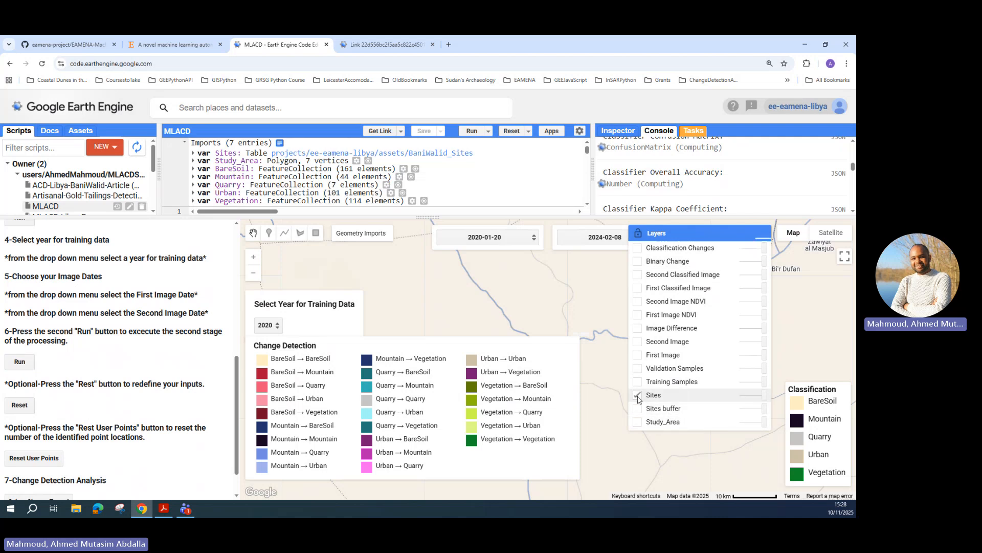
pyautogui.scroll(1, 615, 346)
pyautogui.scroll(2, 615, 345)
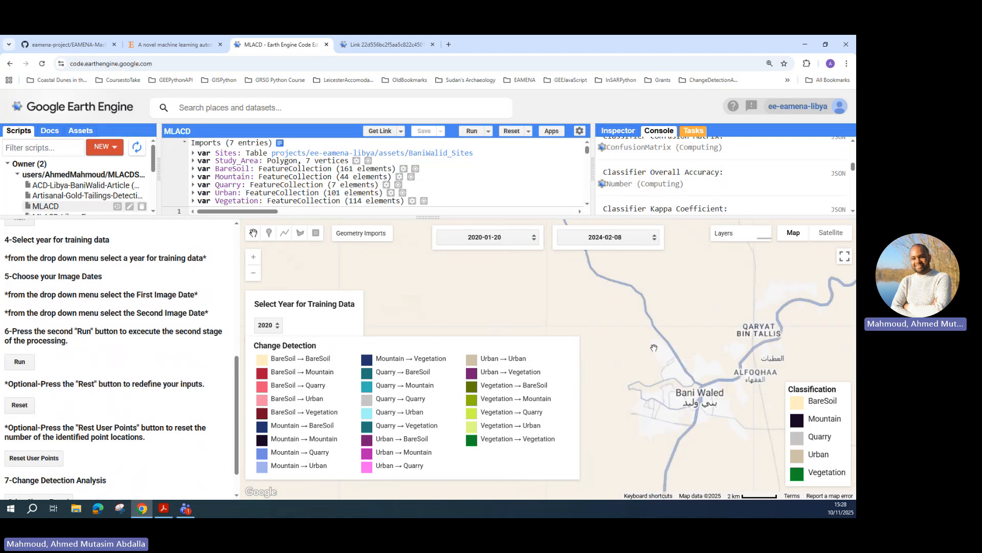
pyautogui.click(844, 259)
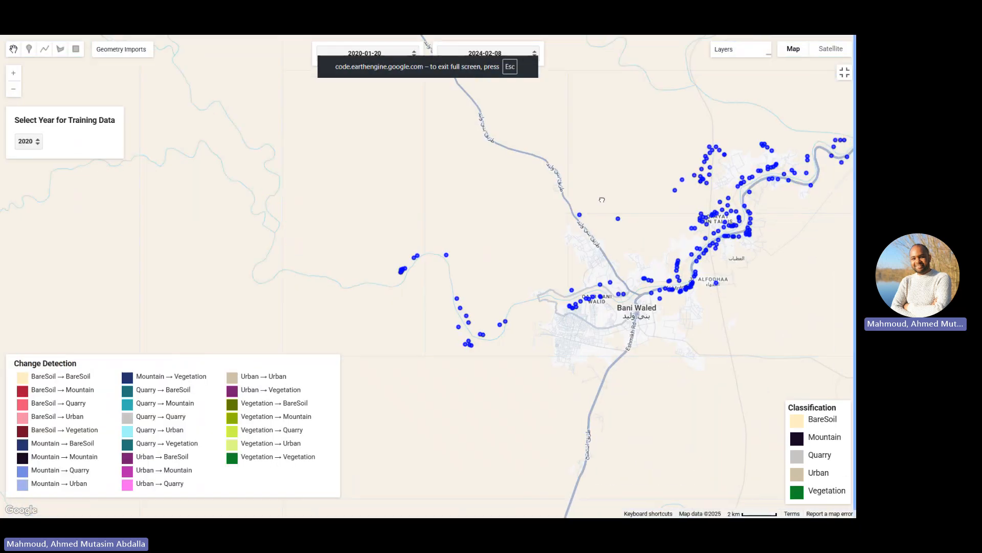
# Change the basemap to satellite imagery without labels and hide the Sites layer
pyautogui.click(829, 49)
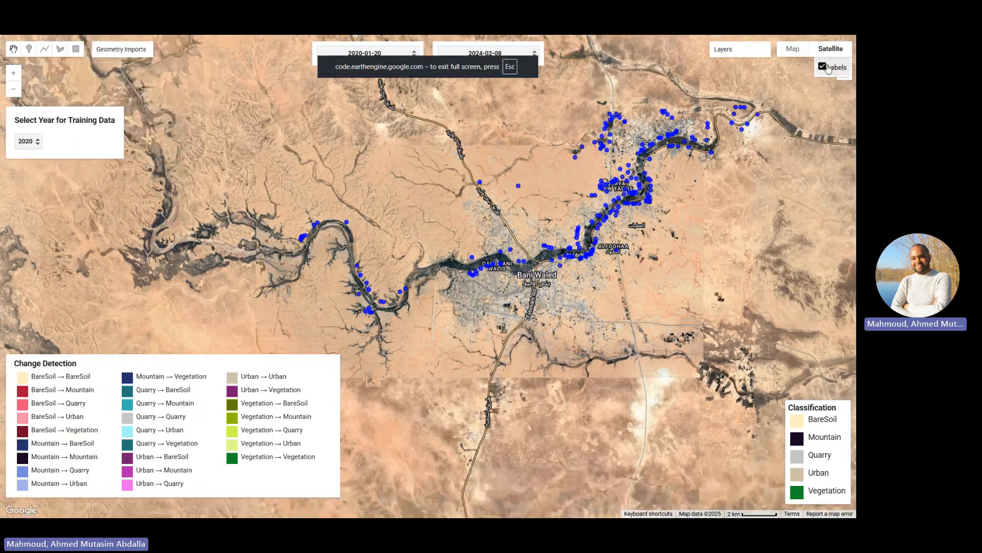
pyautogui.click(822, 66)
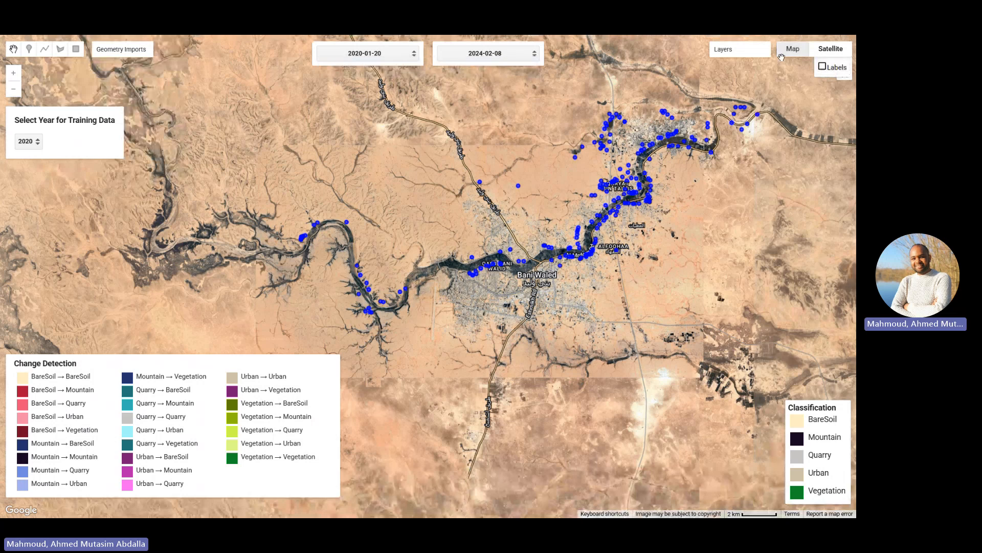
pyautogui.moveTo(737, 49)
pyautogui.click(637, 212)
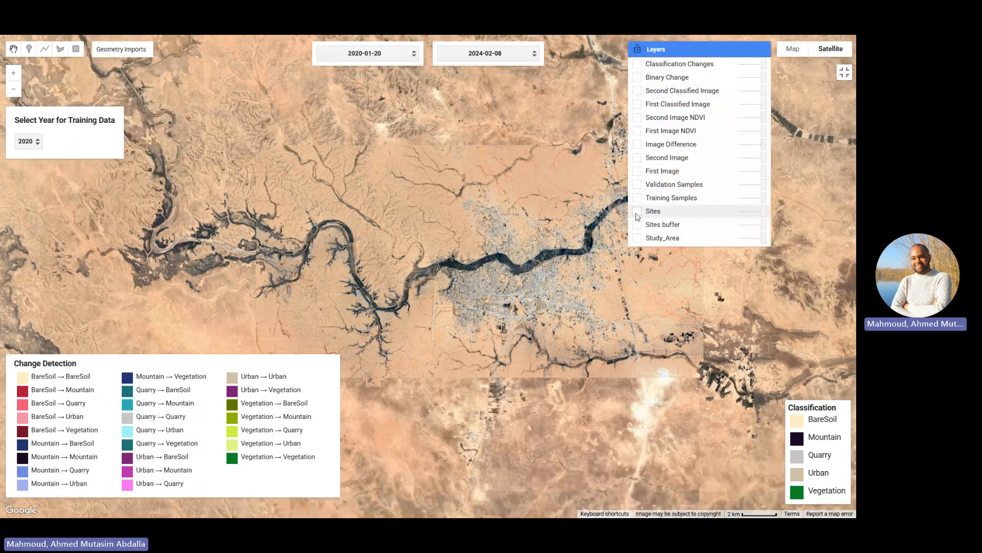
# Display the First Image and Second Image layers and compare the two dates by varying the Second Image layer's opacity
pyautogui.click(637, 171)
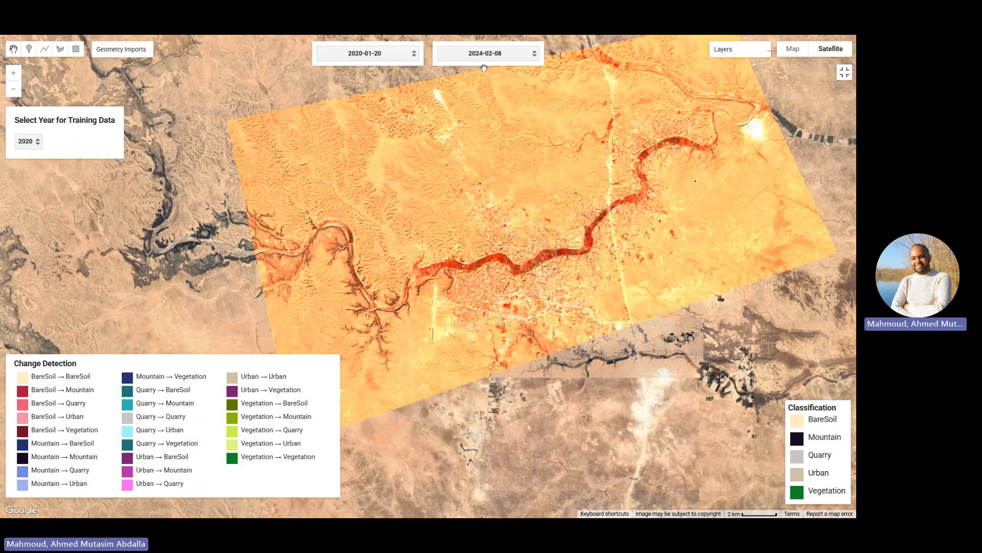
pyautogui.moveTo(723, 49)
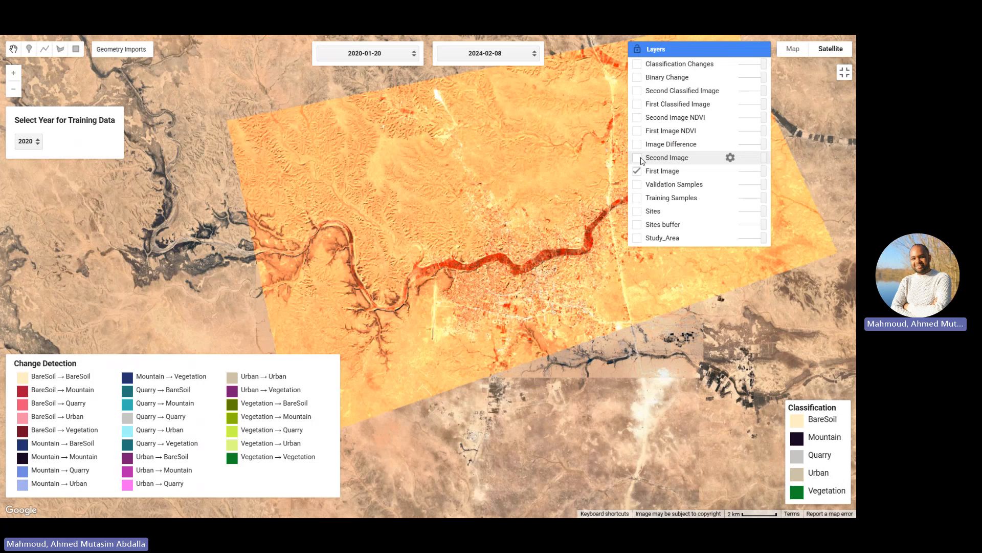
pyautogui.click(637, 158)
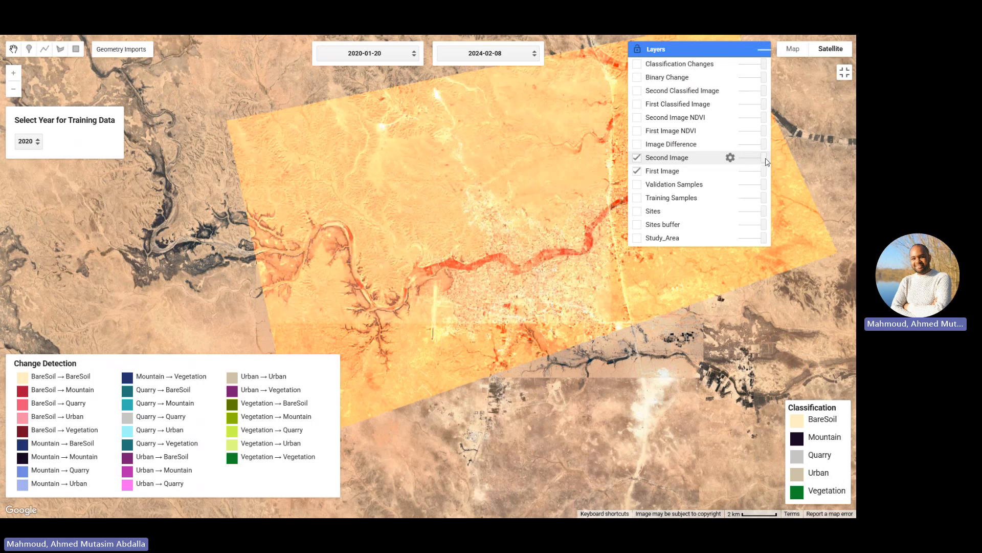
pyautogui.moveTo(764, 162); pyautogui.dragTo(710, 158)
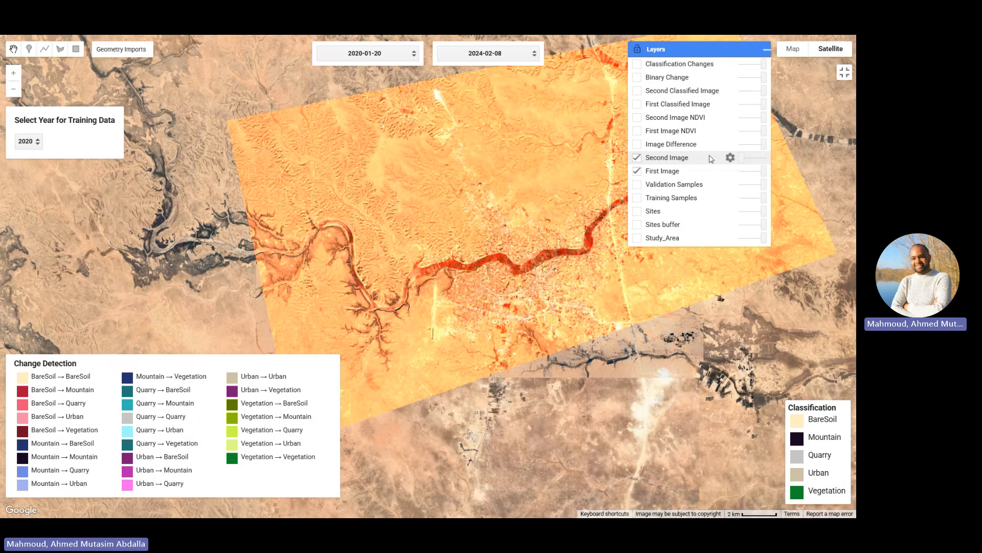
pyautogui.moveTo(693, 203); pyautogui.dragTo(534, 201)
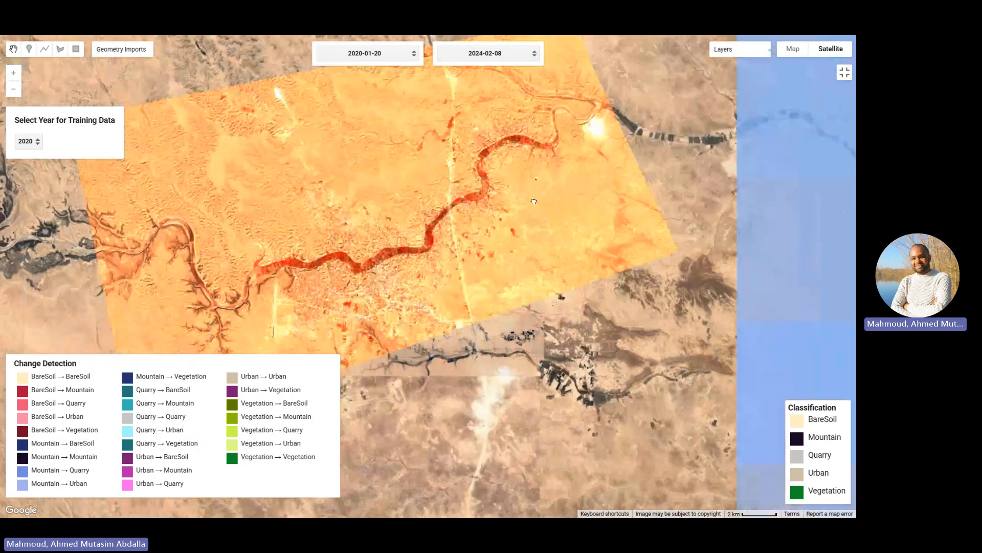
pyautogui.moveTo(727, 49)
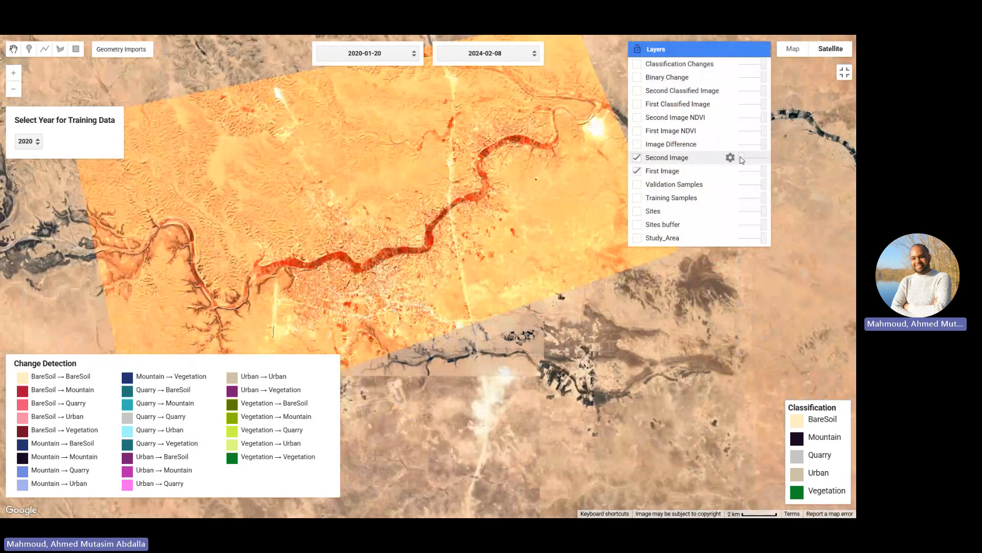
pyautogui.moveTo(743, 158); pyautogui.dragTo(663, 152)
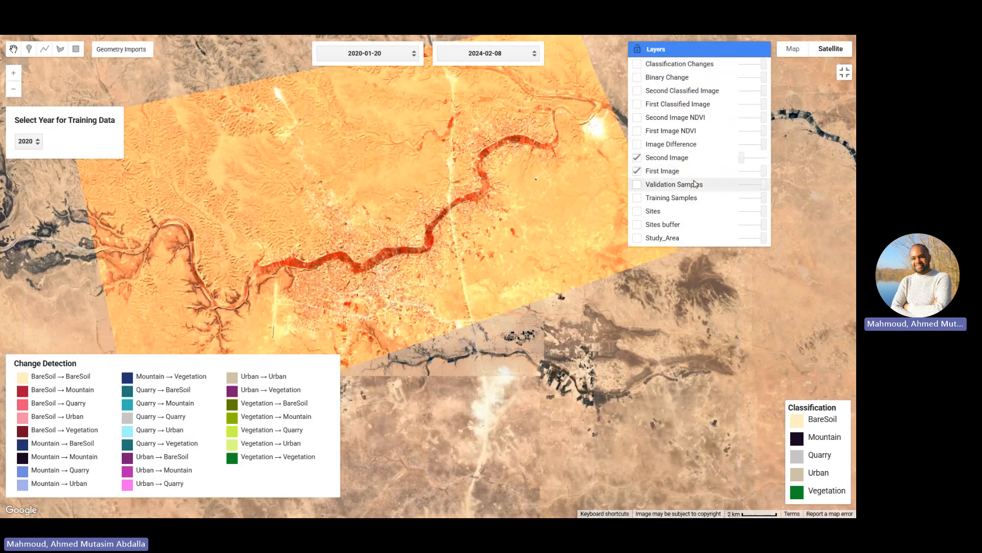
pyautogui.moveTo(741, 158); pyautogui.dragTo(780, 173)
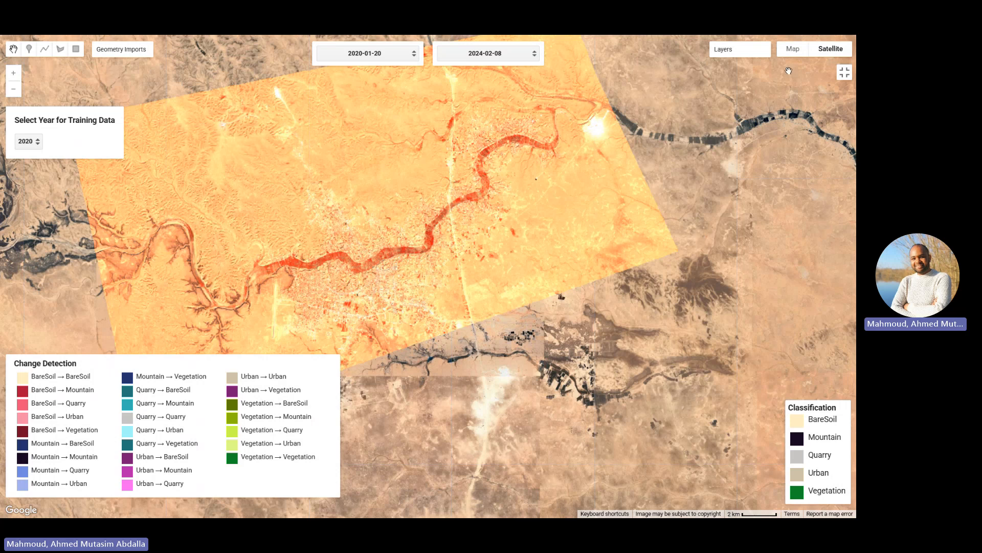
pyautogui.moveTo(750, 104)
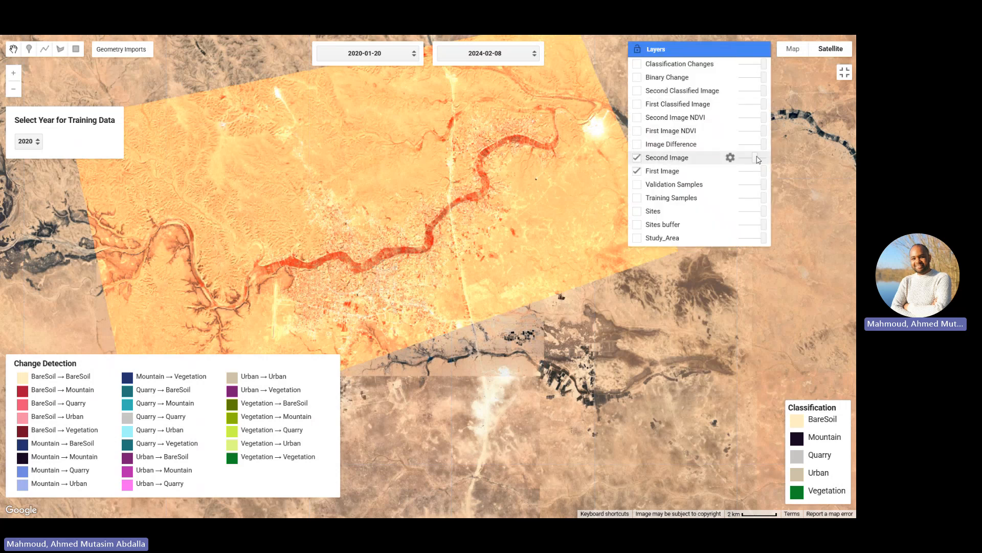
pyautogui.moveTo(758, 160); pyautogui.dragTo(741, 158)
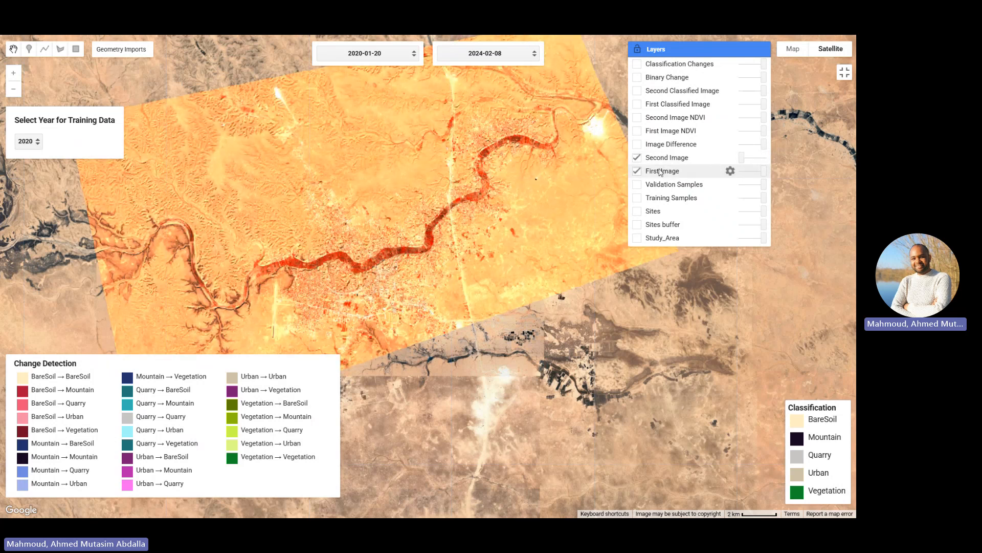
# Hide the First Image and Second Image layers and show the First Classified Image and Second Classified Image layers instead
pyautogui.click(637, 158)
pyautogui.click(638, 171)
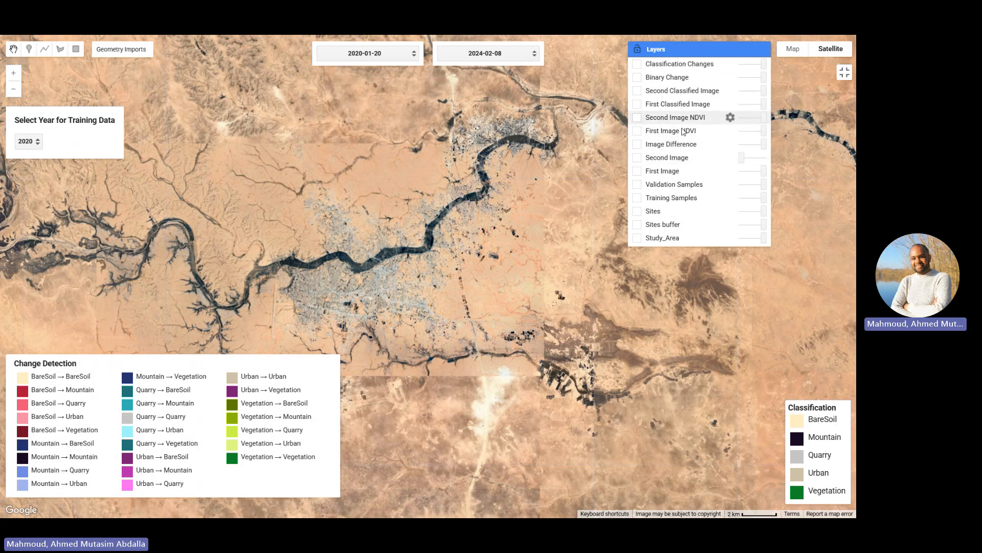
pyautogui.click(638, 105)
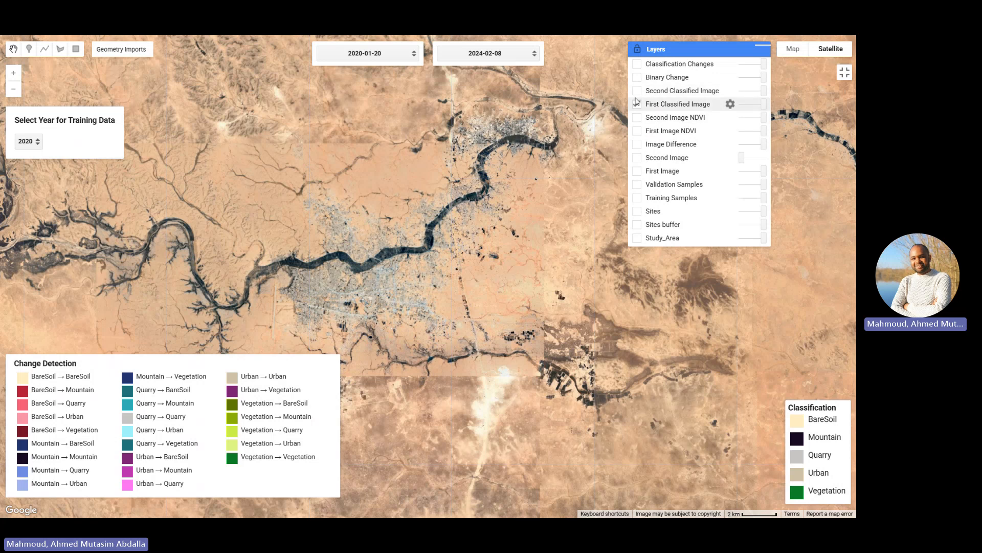
pyautogui.click(637, 91)
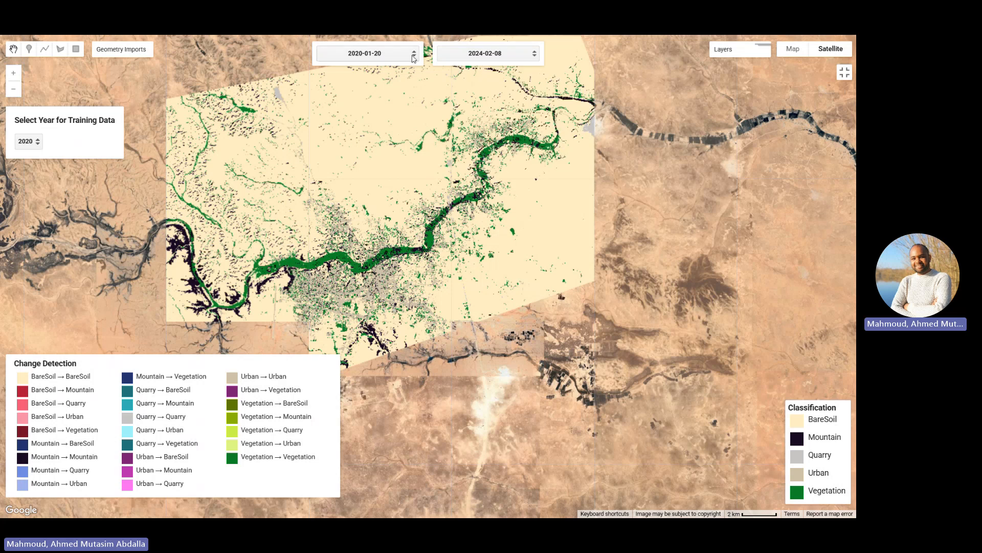
# Examine the First Classified Image across the whole study area against the classification legend
pyautogui.moveTo(401, 190); pyautogui.dragTo(495, 194)
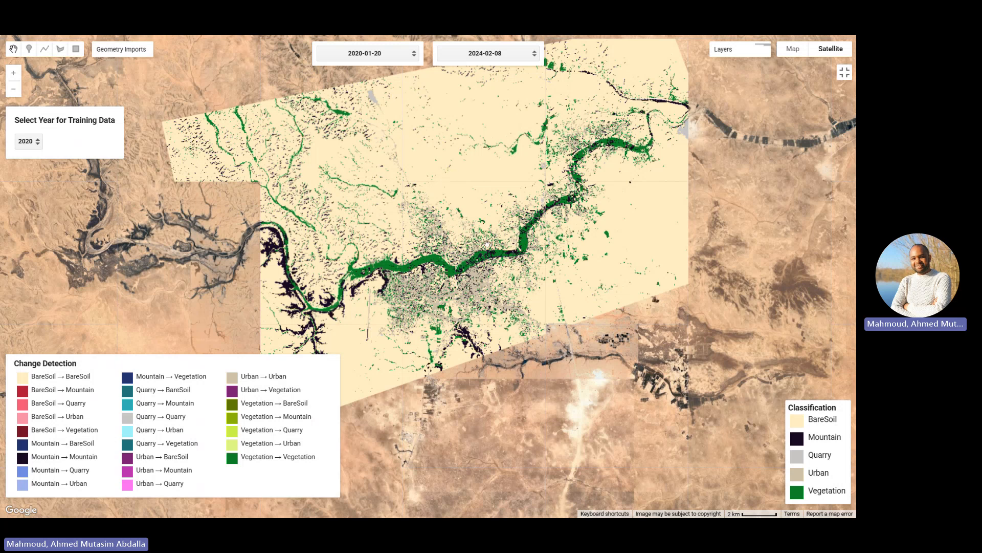
pyautogui.moveTo(432, 229); pyautogui.dragTo(470, 223)
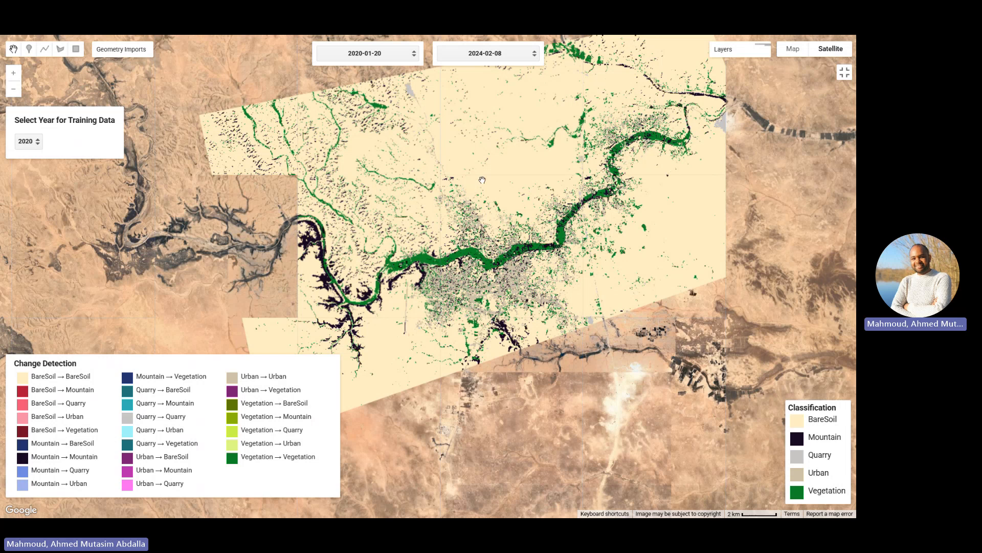
pyautogui.moveTo(444, 217); pyautogui.dragTo(494, 214)
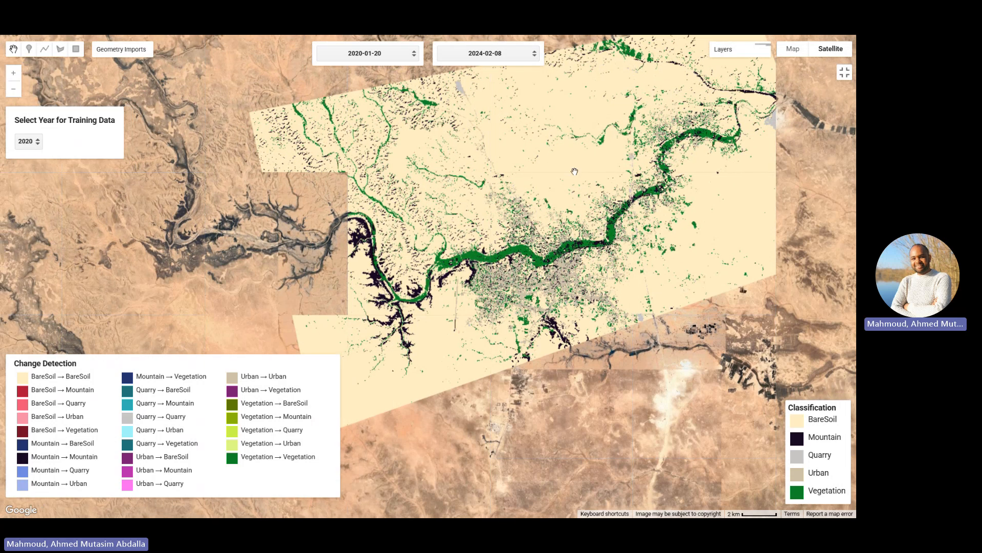
pyautogui.moveTo(577, 205); pyautogui.dragTo(610, 200)
pyautogui.moveTo(643, 155); pyautogui.dragTo(597, 148)
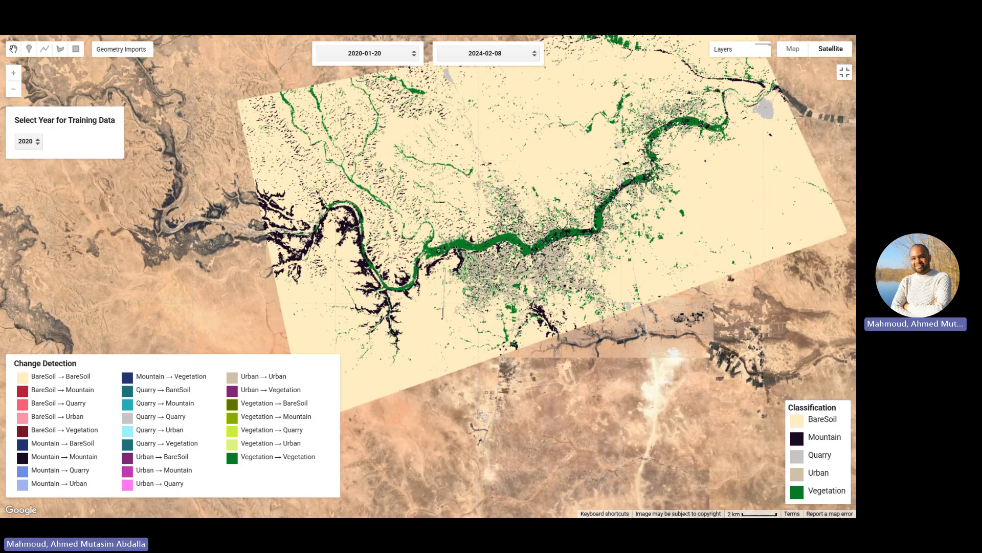
pyautogui.moveTo(489, 214); pyautogui.dragTo(521, 233)
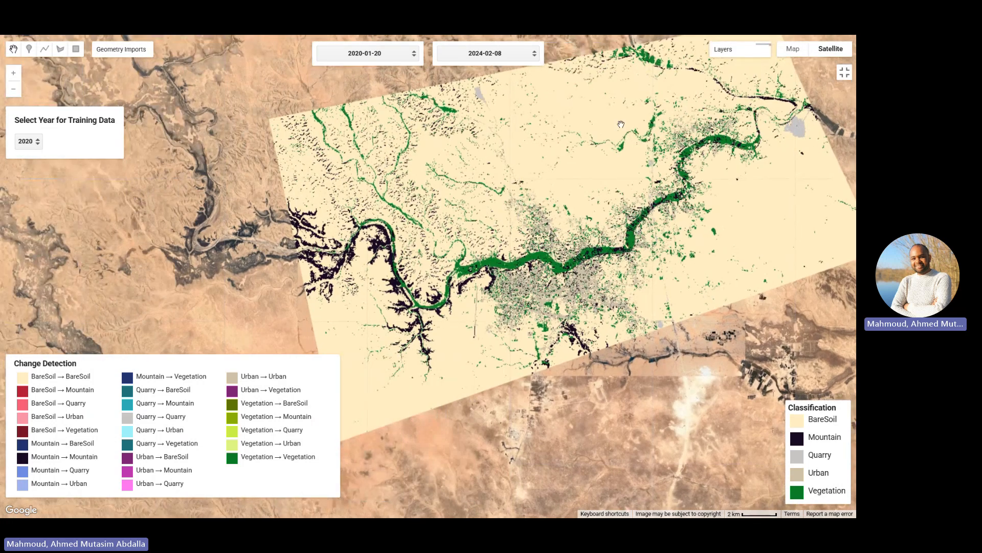
pyautogui.moveTo(530, 200); pyautogui.dragTo(505, 214)
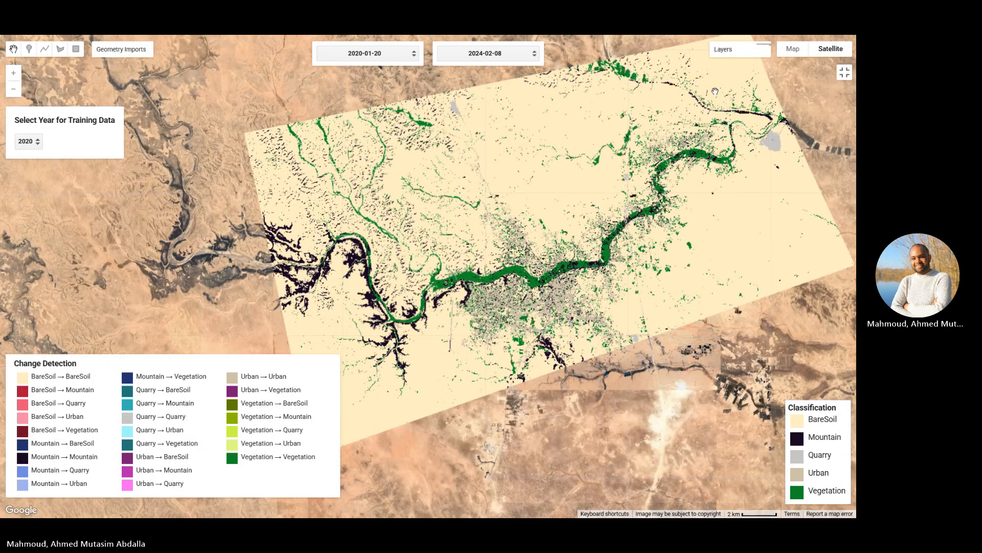
# Raise the Second Classified Image layer to full opacity and examine its land cover classes across the study area
pyautogui.moveTo(723, 56)
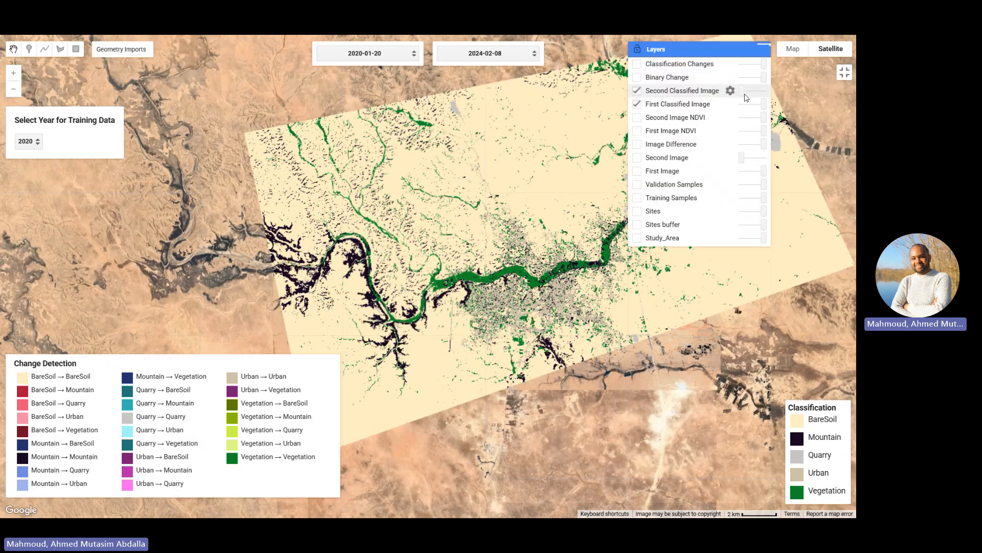
pyautogui.moveTo(743, 95); pyautogui.dragTo(769, 109)
pyautogui.moveTo(767, 189); pyautogui.dragTo(626, 167)
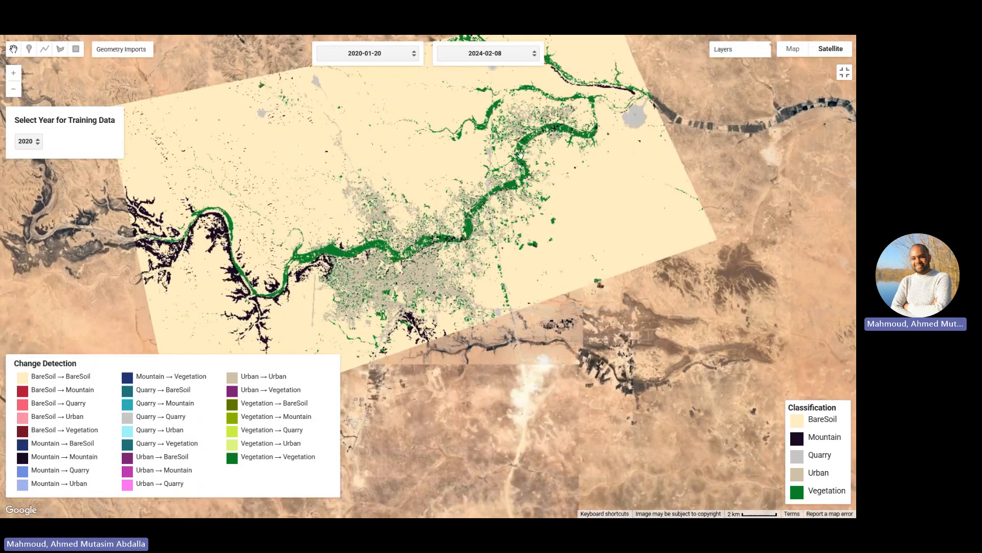
pyautogui.moveTo(356, 156); pyautogui.dragTo(456, 181)
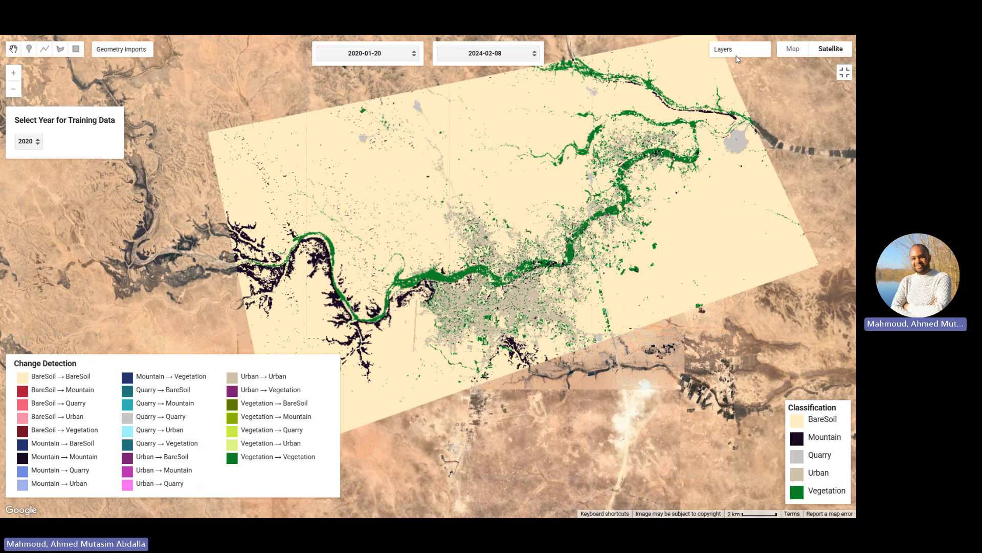
# Hide both classified image layers and show the Binary Change layer
pyautogui.moveTo(737, 52)
pyautogui.click(637, 91)
pyautogui.click(637, 104)
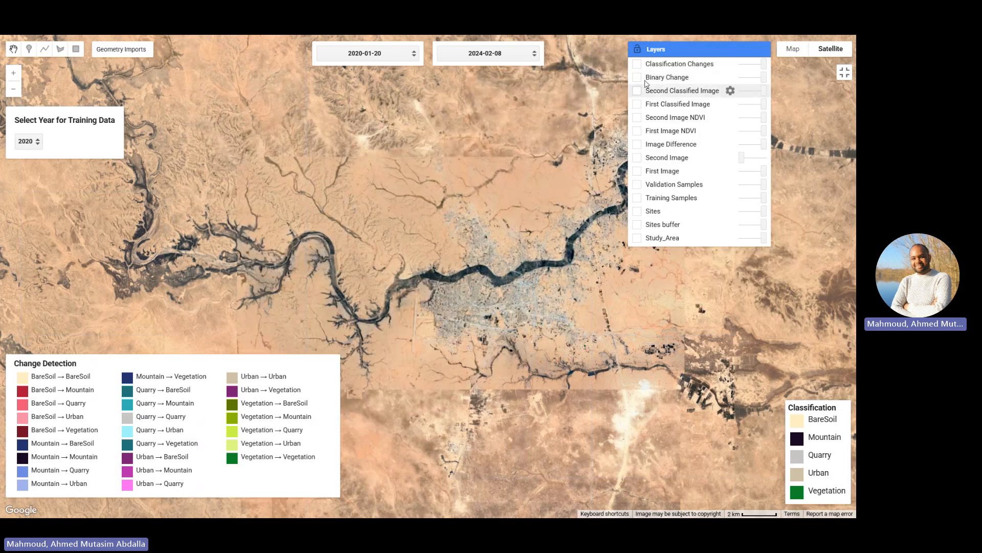
pyautogui.click(638, 78)
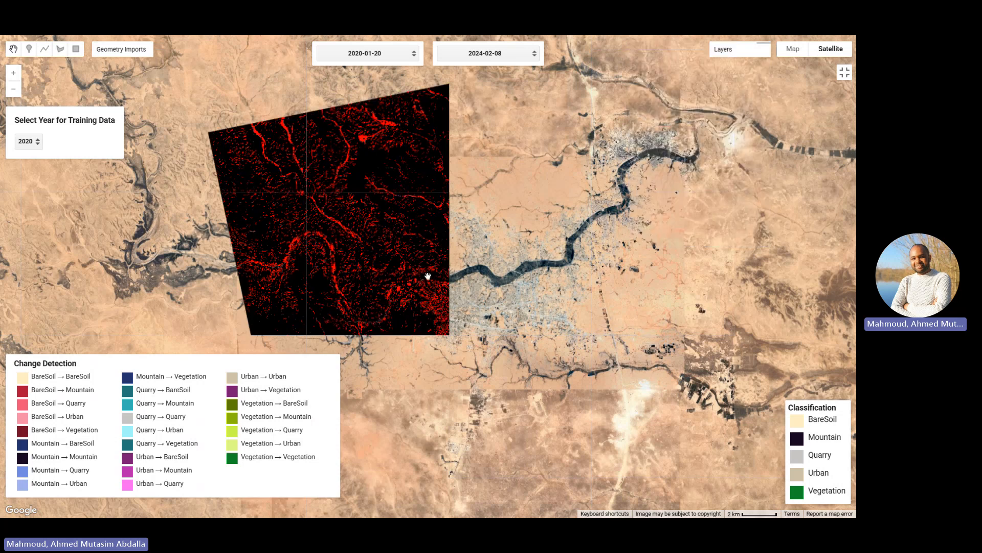
# Fade out and hide the Binary Change layer, and show the Classification Changes layer at full opacity instead
pyautogui.moveTo(665, 87)
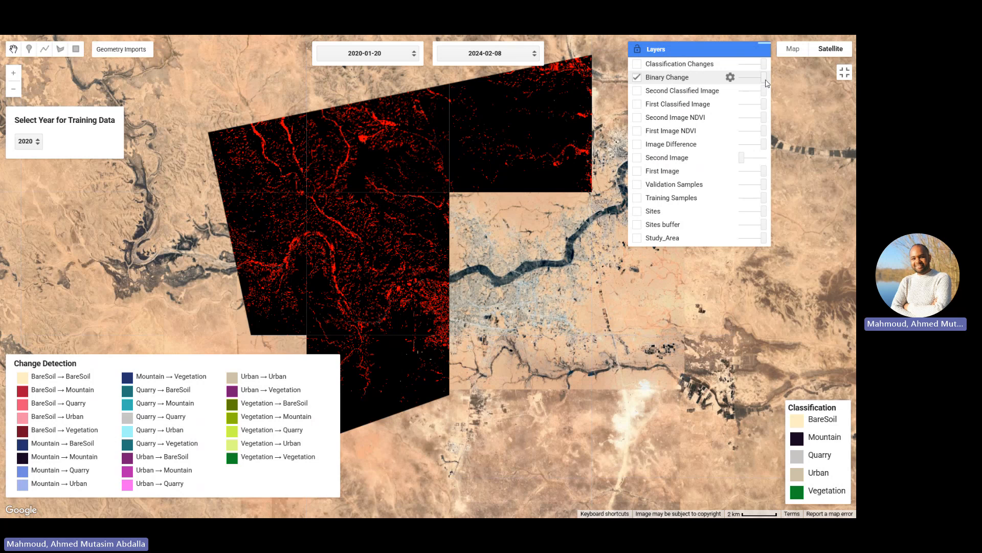
pyautogui.moveTo(766, 80)
pyautogui.mouseDown()
pyautogui.moveTo(729, 81)
pyautogui.moveTo(780, 89)
pyautogui.moveTo(751, 91)
pyautogui.mouseUp()
pyautogui.click(637, 64)
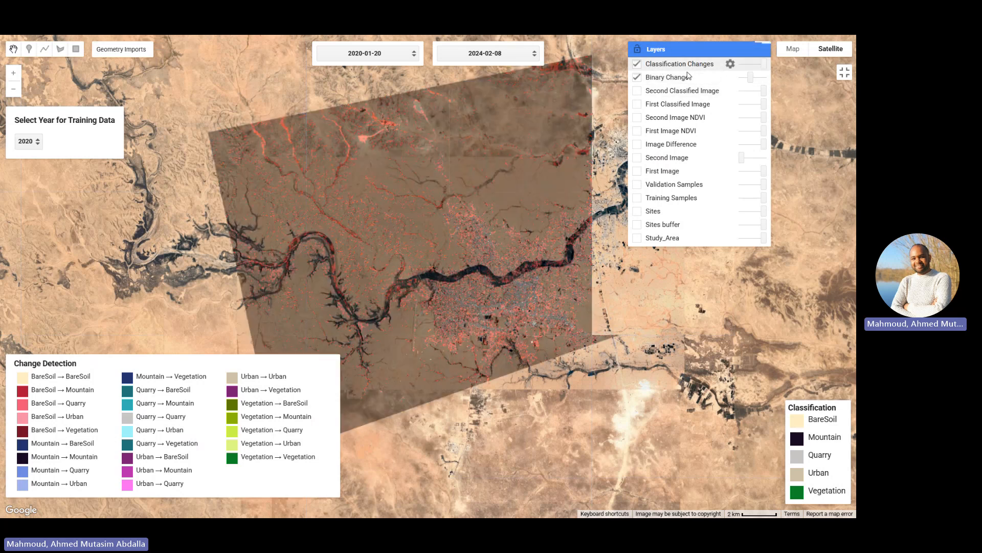
pyautogui.moveTo(754, 77); pyautogui.dragTo(731, 79)
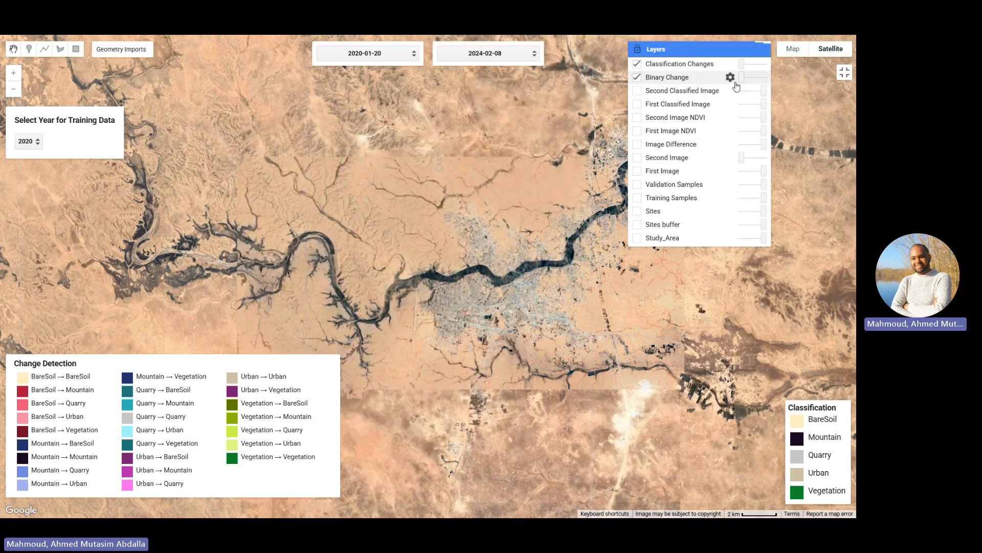
pyautogui.click(638, 79)
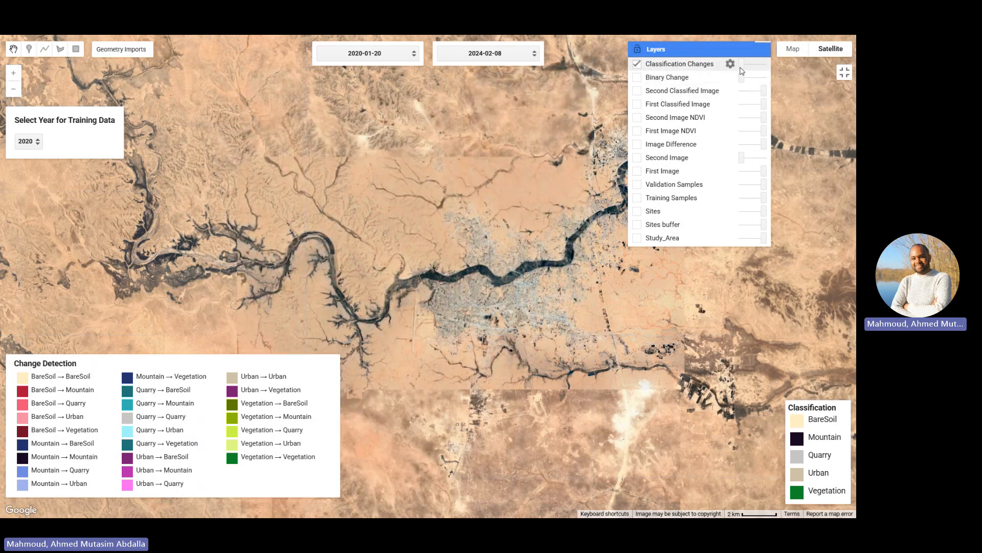
pyautogui.moveTo(772, 74); pyautogui.dragTo(759, 90)
pyautogui.moveTo(756, 51)
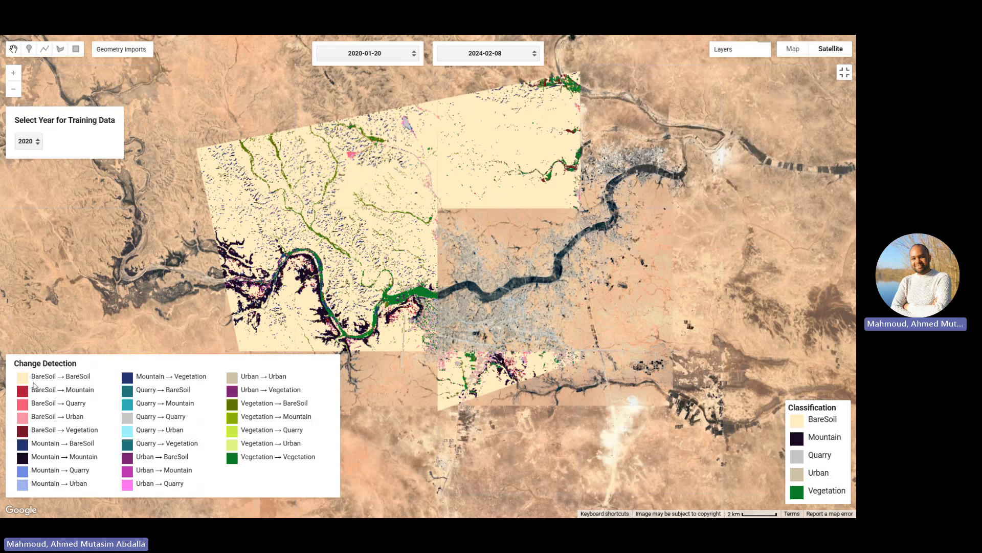
# Examine the Classification Changes layer across the study area against the Change Detection legend
pyautogui.moveTo(15, 362); pyautogui.dragTo(318, 459)
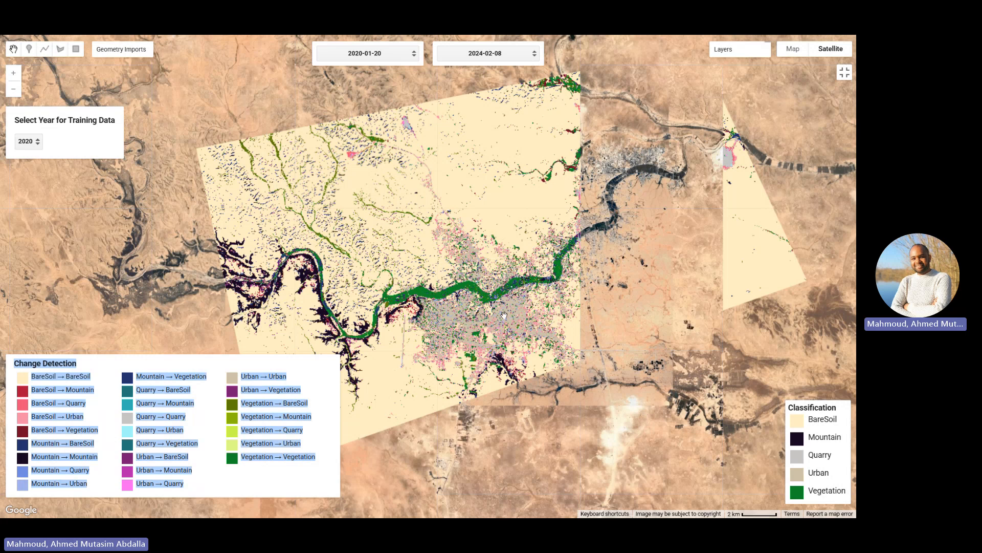
pyautogui.moveTo(444, 298); pyautogui.dragTo(521, 281)
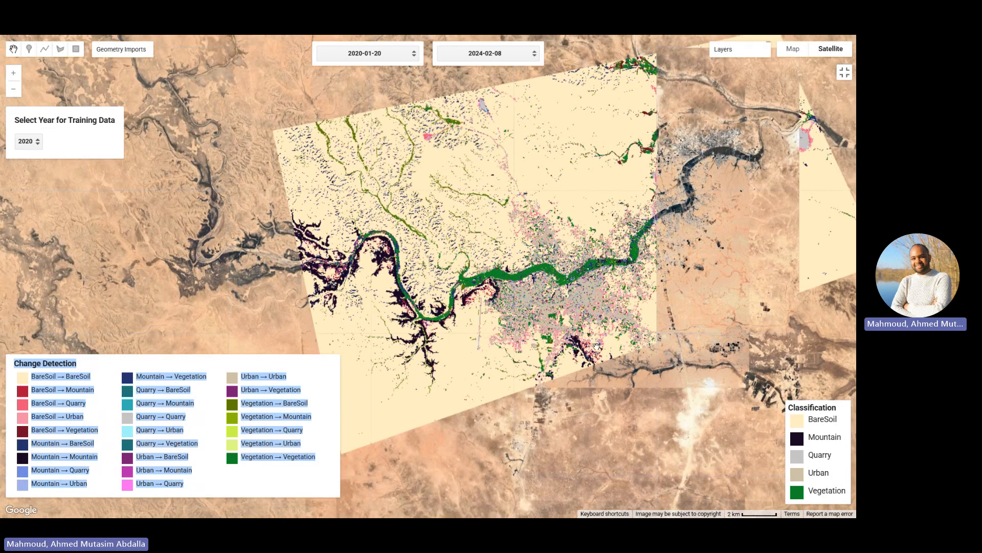
pyautogui.moveTo(398, 299); pyautogui.dragTo(342, 295)
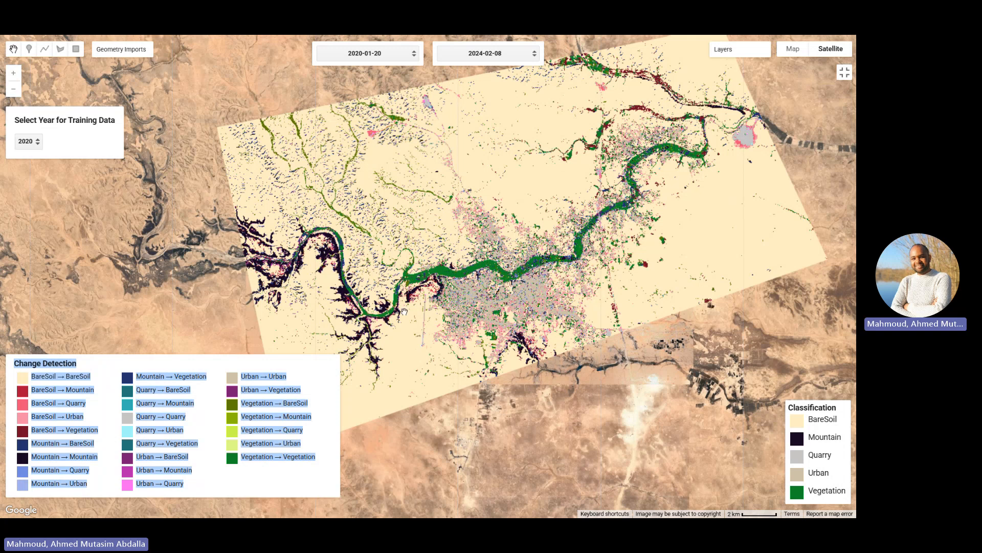
pyautogui.moveTo(426, 312); pyautogui.dragTo(456, 313)
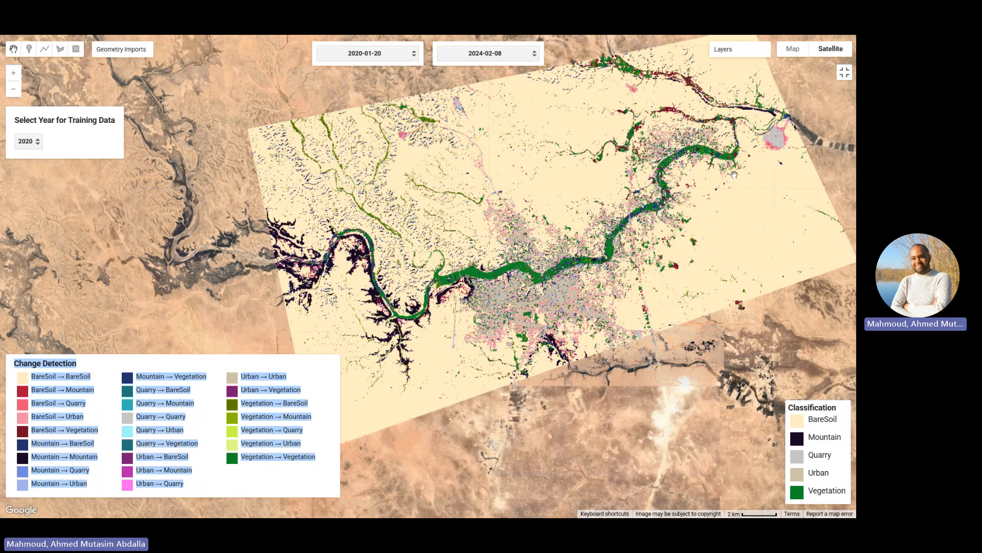
# Leave the full-screen map and review the classifier's confusion matrix, overall accuracy and Kappa coefficient entries in the console
pyautogui.click(844, 75)
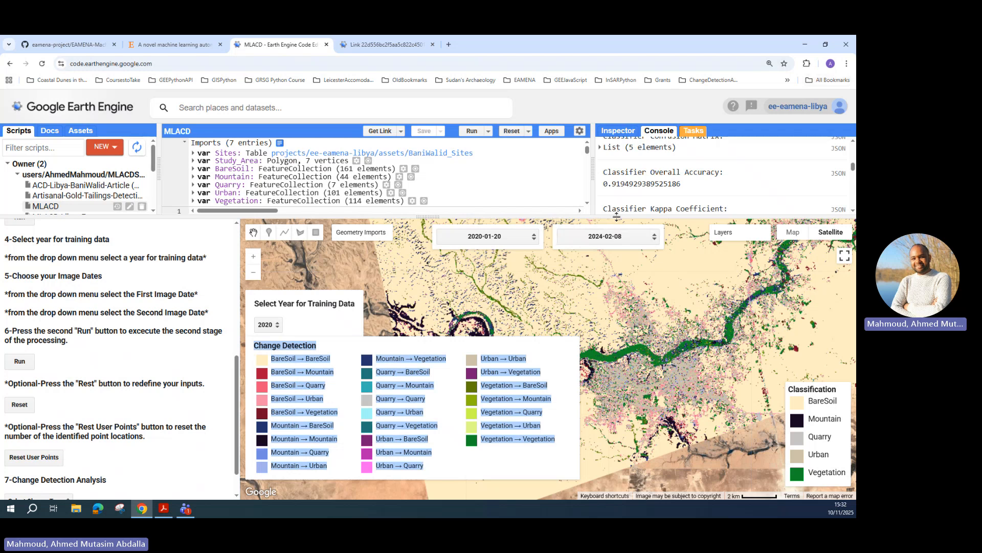
pyautogui.scroll(4, 668, 233)
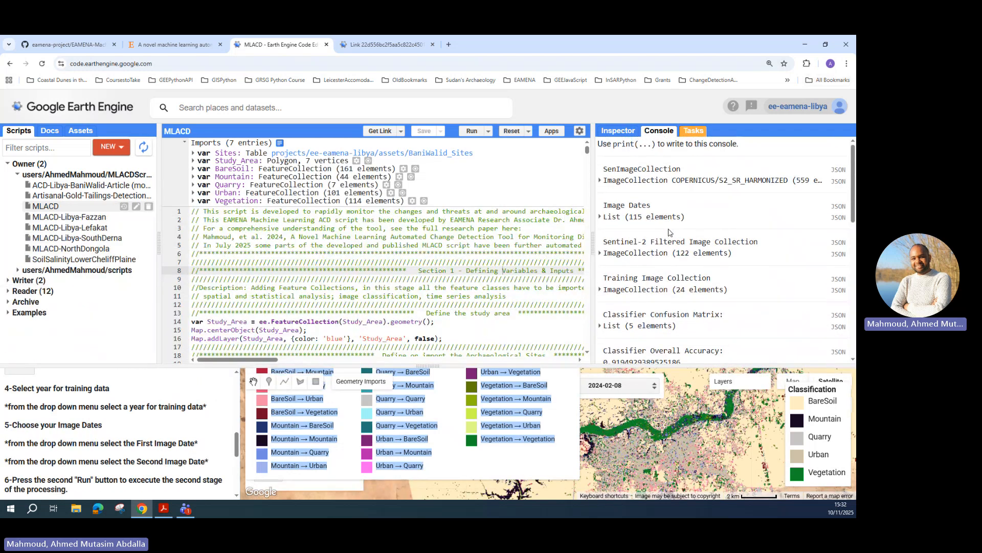
pyautogui.scroll(-3, 669, 232)
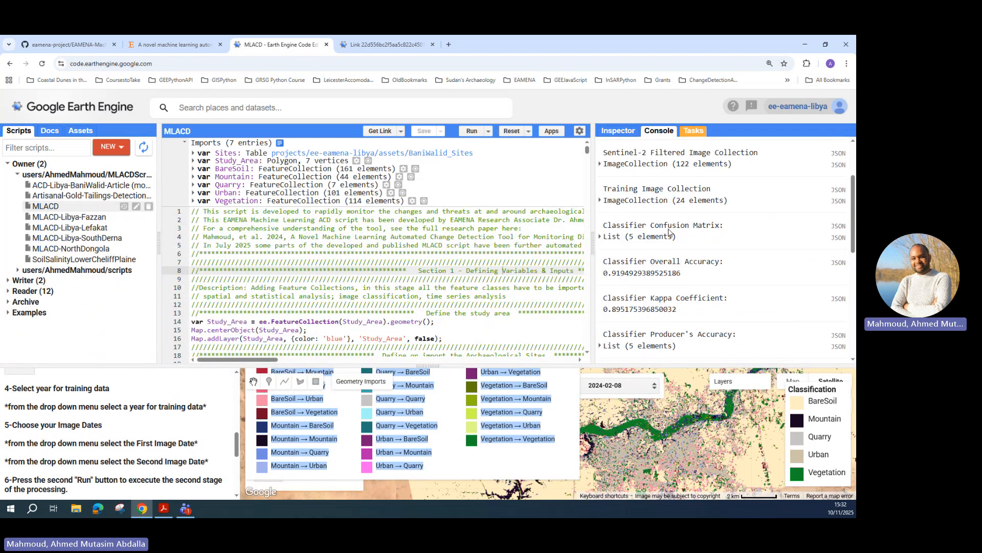
pyautogui.scroll(3, 671, 233)
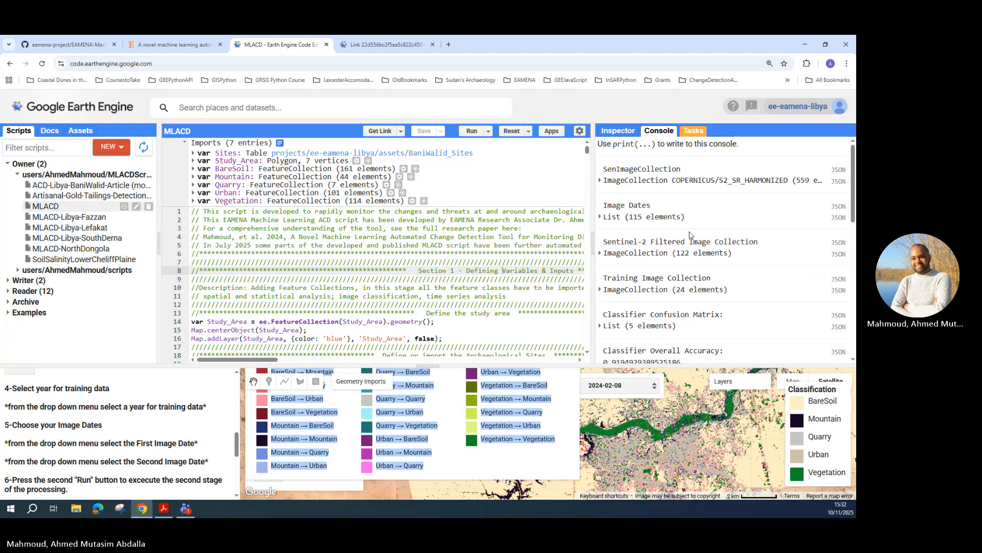
pyautogui.scroll(-1, 650, 230)
pyautogui.scroll(-2, 649, 230)
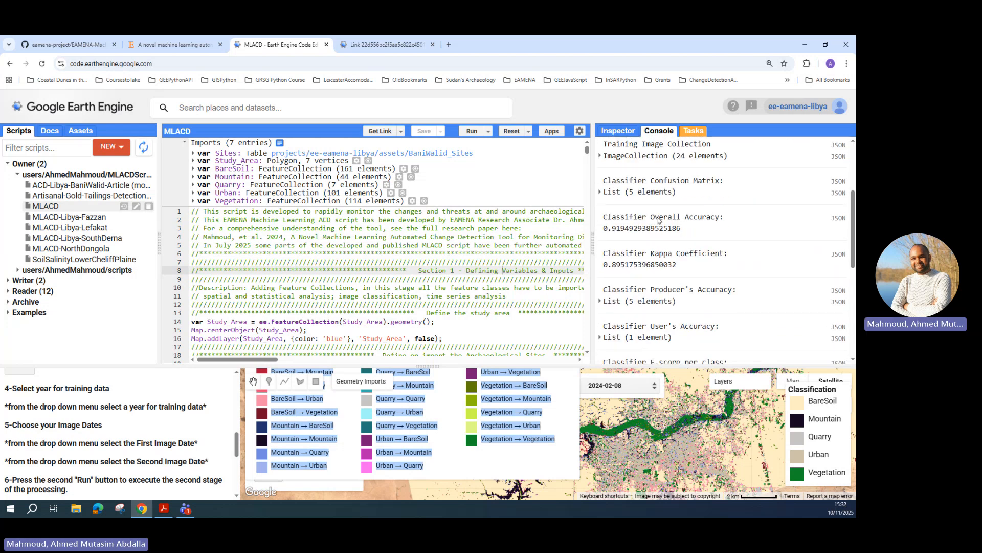
pyautogui.scroll(-1, 660, 204)
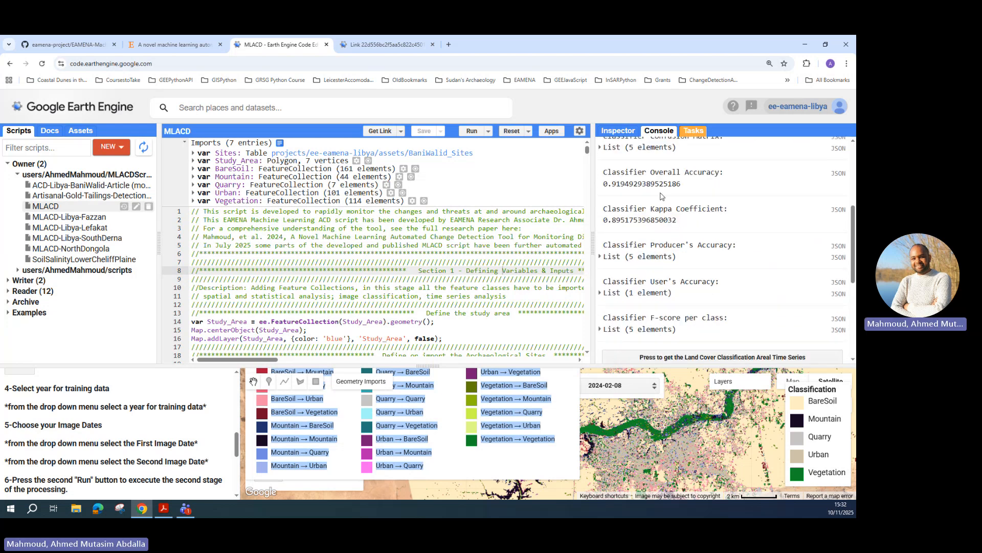
pyautogui.scroll(-1, 631, 196)
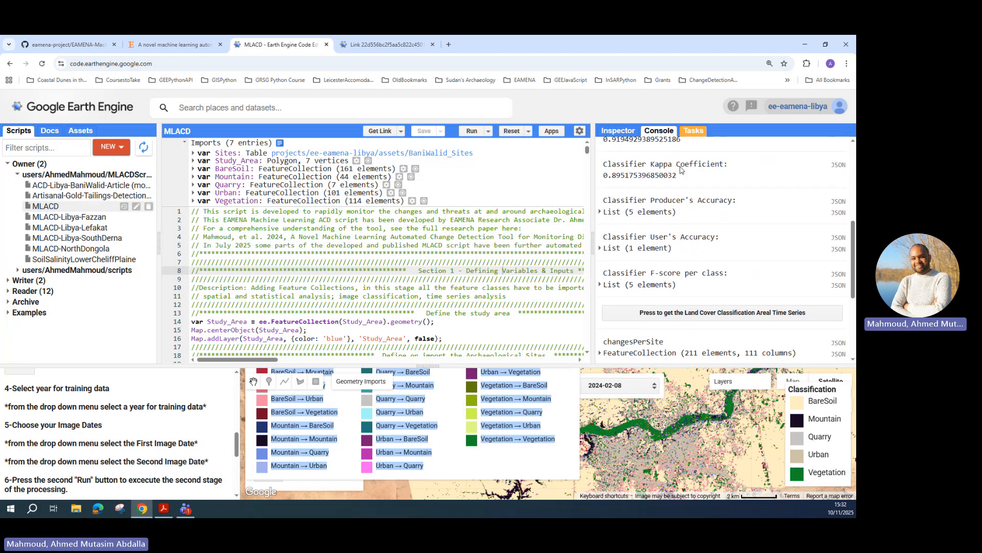
# Inspect the per-class values of the Classifier Producer's Accuracy and the Classifier User's Accuracy
pyautogui.click(633, 215)
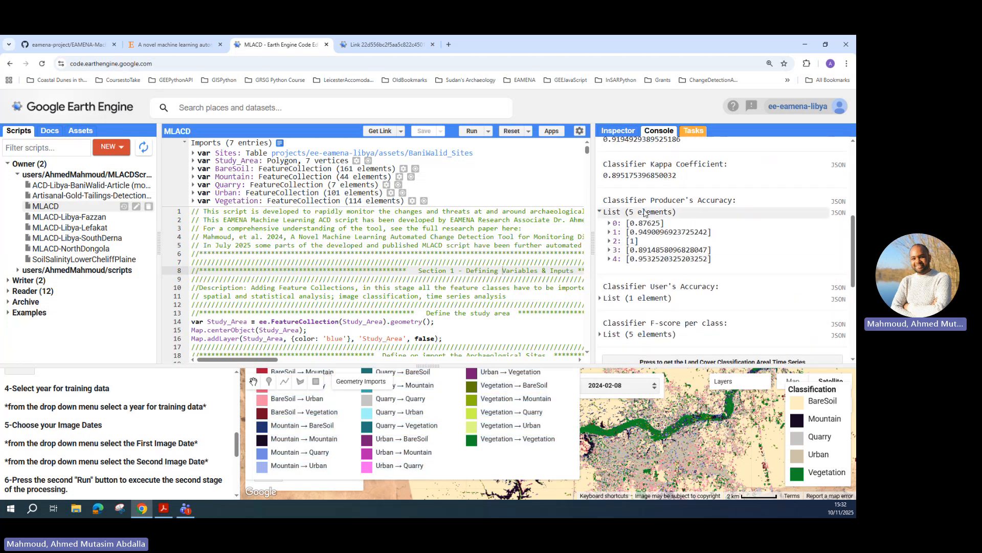
pyautogui.click(644, 212)
pyautogui.click(640, 250)
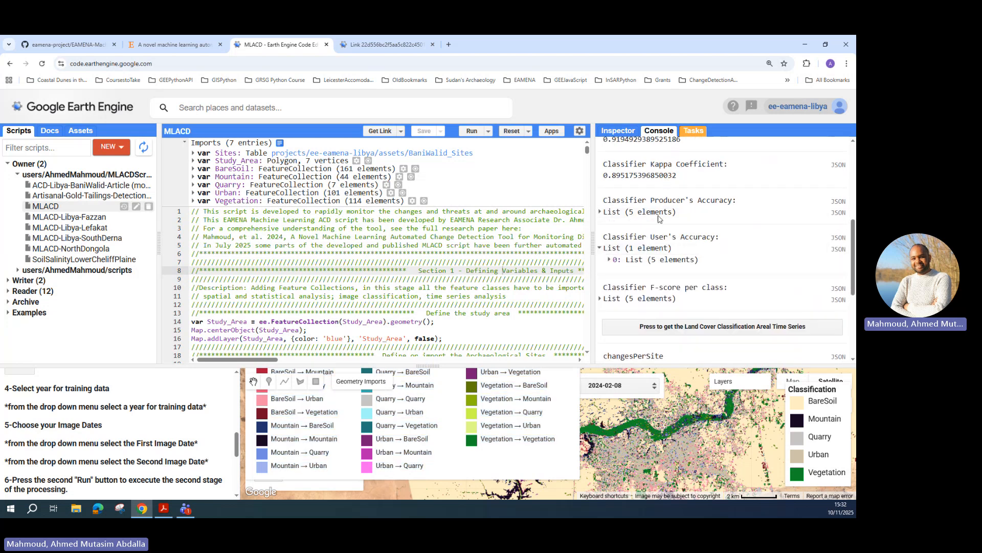
pyautogui.click(660, 260)
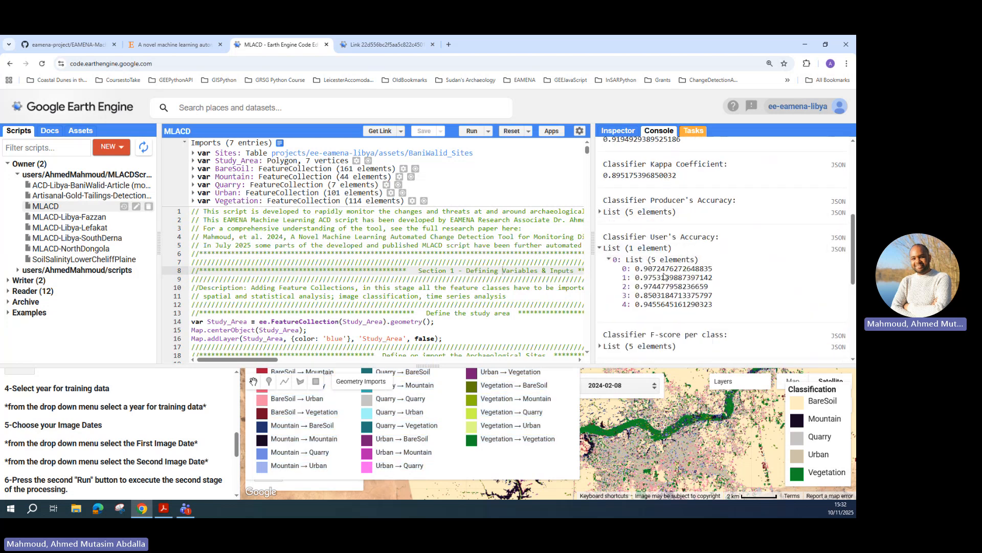
pyautogui.click(643, 259)
# Expand the Classifier F-score per class list, inspect the value of each class, and collapse it again
pyautogui.click(644, 297)
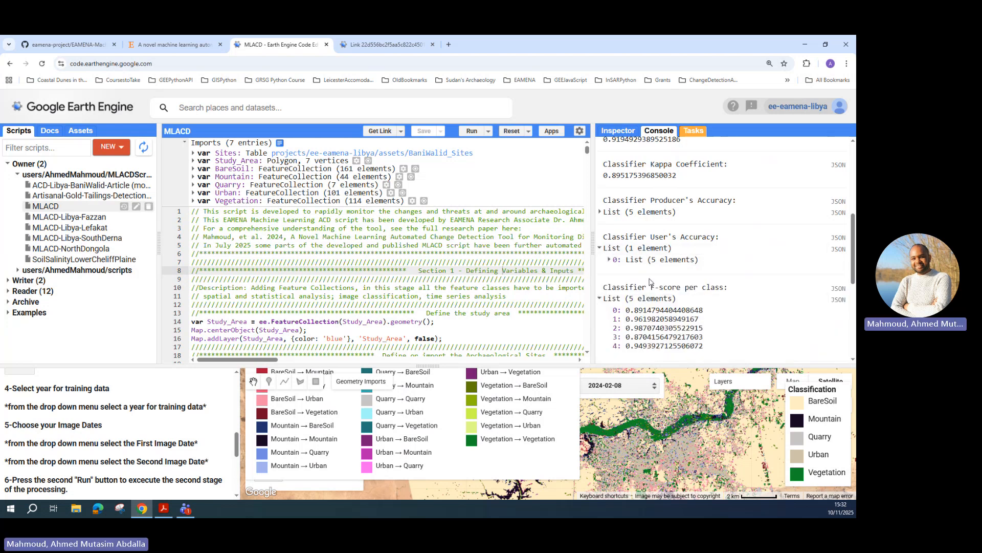
pyautogui.scroll(-3, 673, 195)
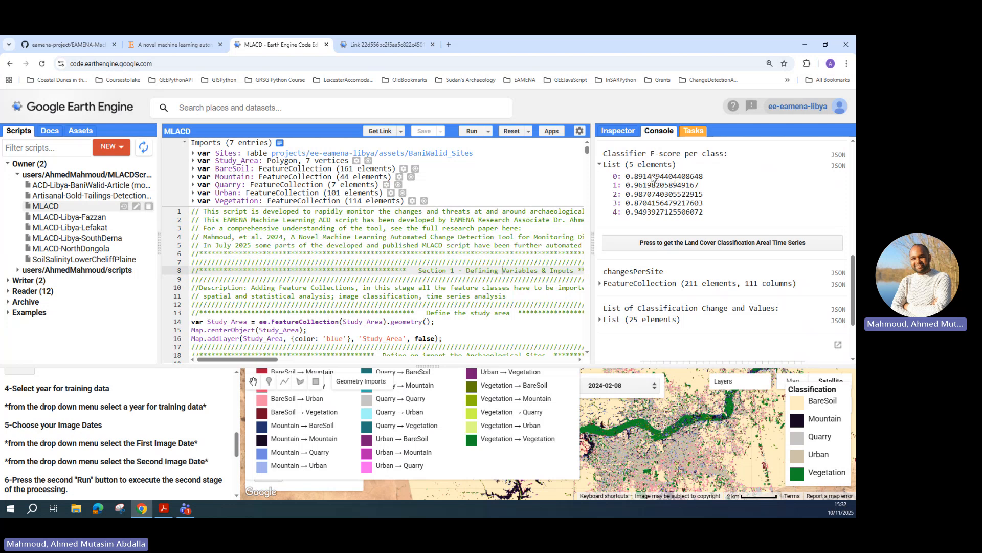
pyautogui.moveTo(636, 177); pyautogui.dragTo(703, 203)
pyautogui.moveTo(636, 177); pyautogui.dragTo(709, 177)
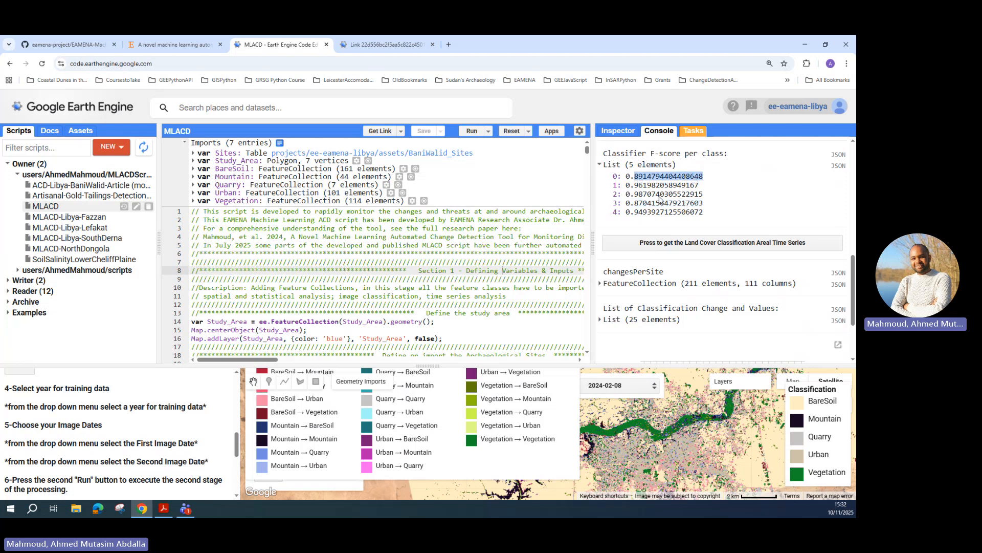
pyautogui.click(614, 164)
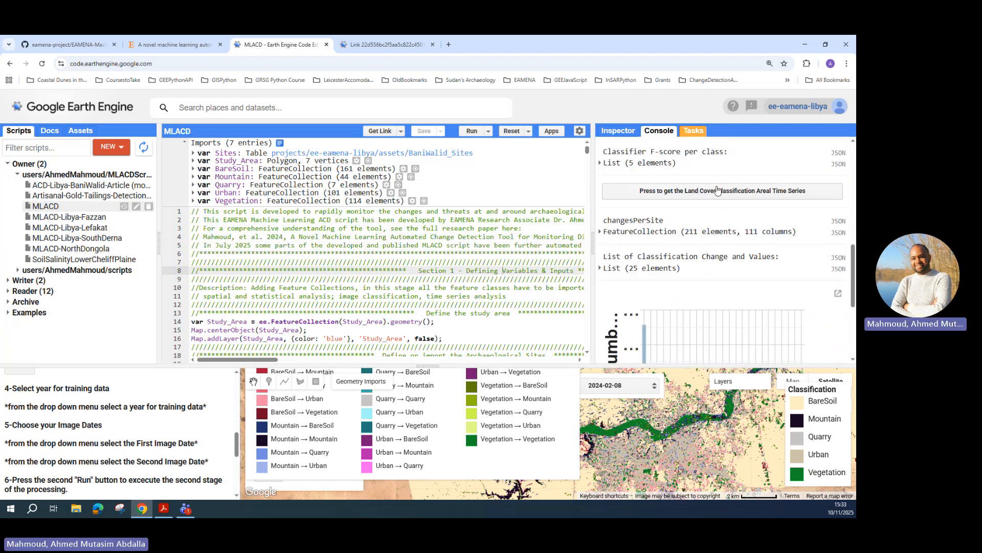
# Open the Land Cover Classification Areal Time Series chart in its own browser tab, examine its class curves, and return to the MLACD script
pyautogui.scroll(-3, 741, 218)
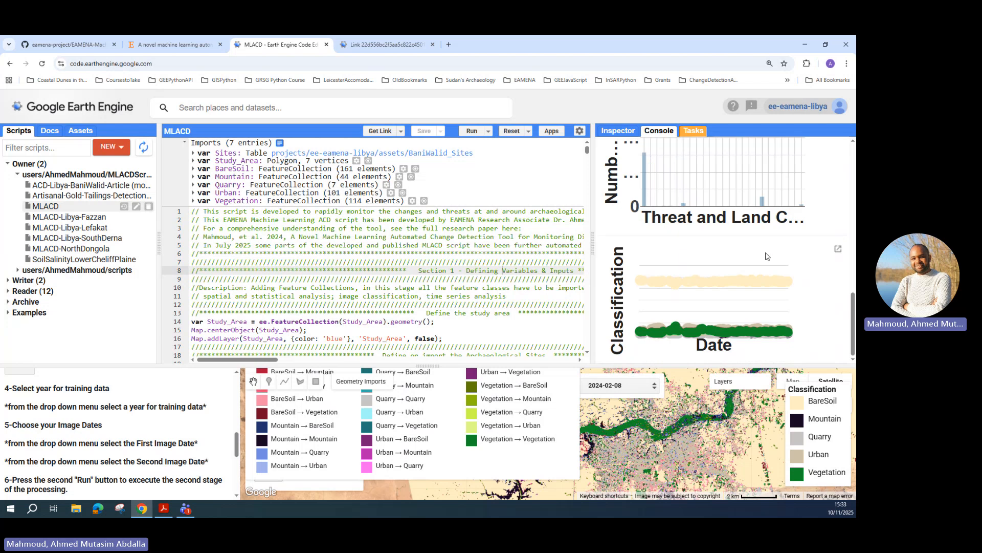
pyautogui.click(838, 248)
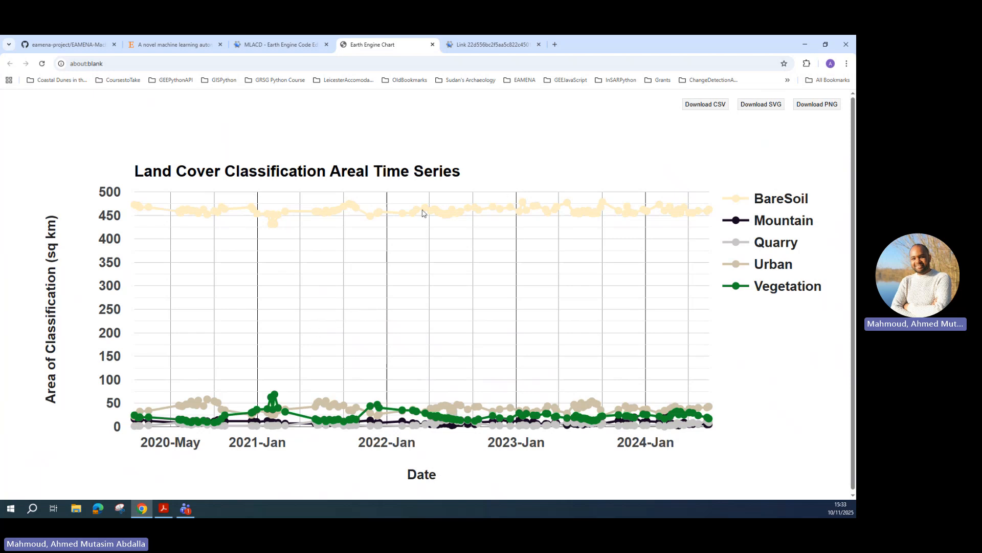
pyautogui.moveTo(346, 210)
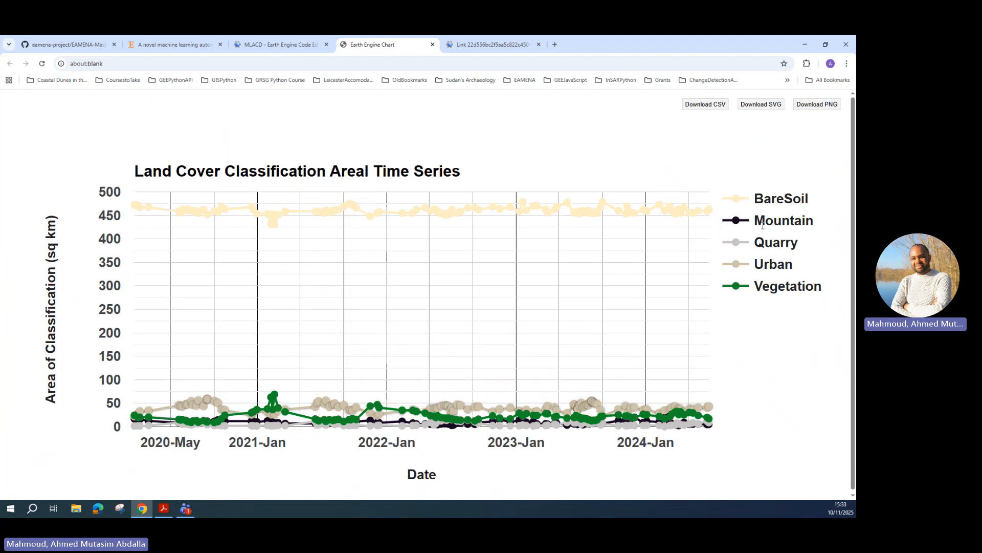
pyautogui.click(290, 50)
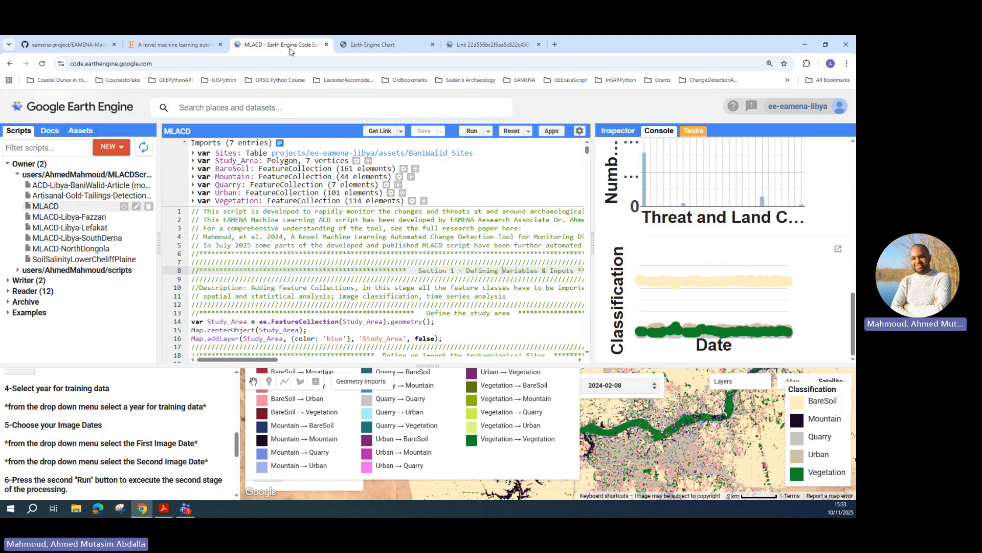
# Enlarge the map area, widen the code editor, and bring the tool's Change Detection Analysis section into view
pyautogui.moveTo(689, 366); pyautogui.dragTo(744, 258)
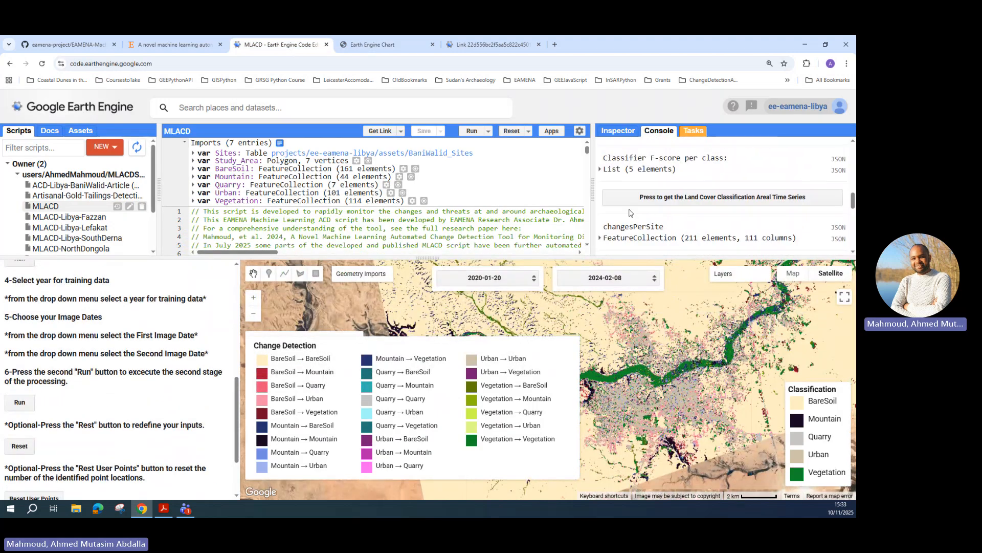
pyautogui.scroll(-1, 629, 213)
pyautogui.moveTo(594, 194); pyautogui.dragTo(688, 194)
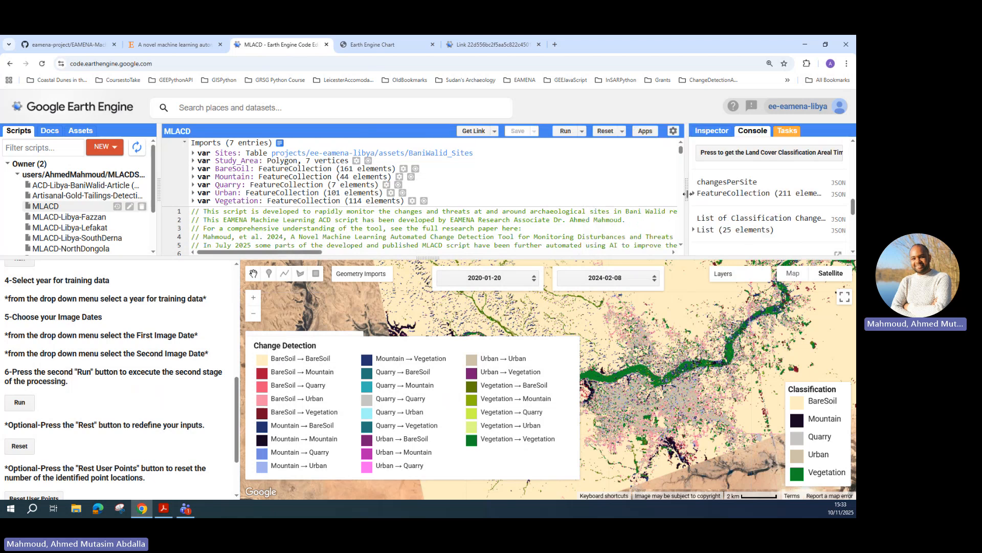
pyautogui.moveTo(427, 256); pyautogui.dragTo(427, 229)
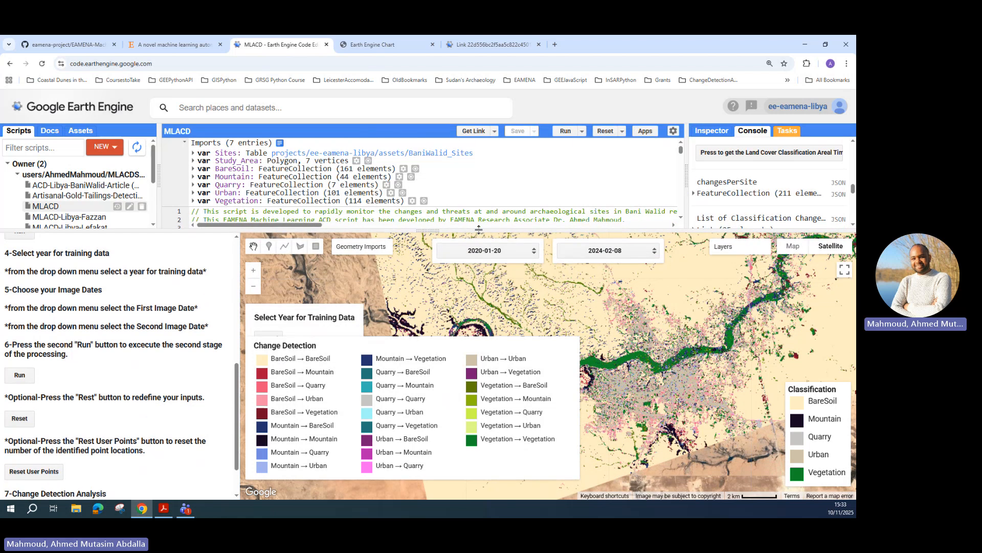
pyautogui.scroll(-2, 145, 341)
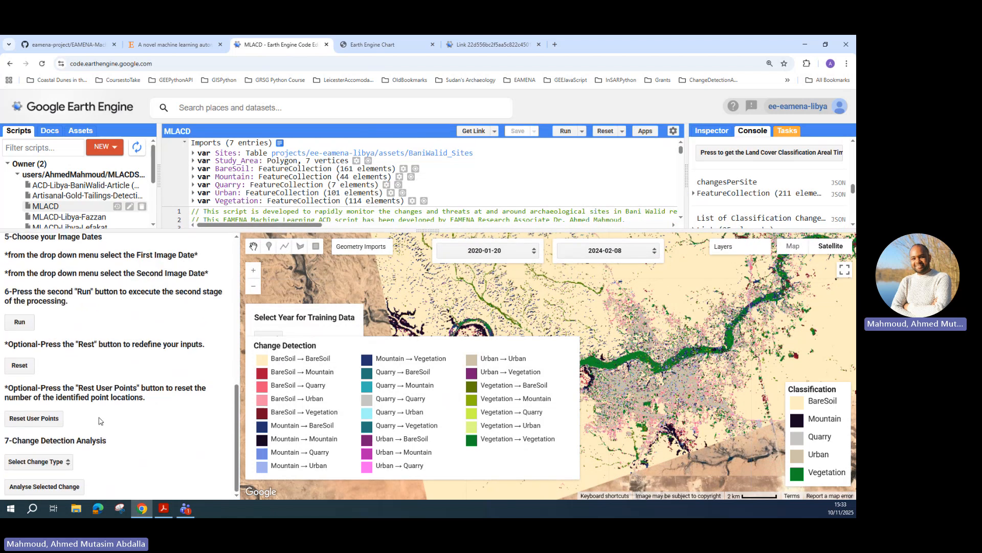
# Run the change detection analysis for the BareSoil to Quarry change type and hide the Classification Changes layer on the map
pyautogui.click(68, 462)
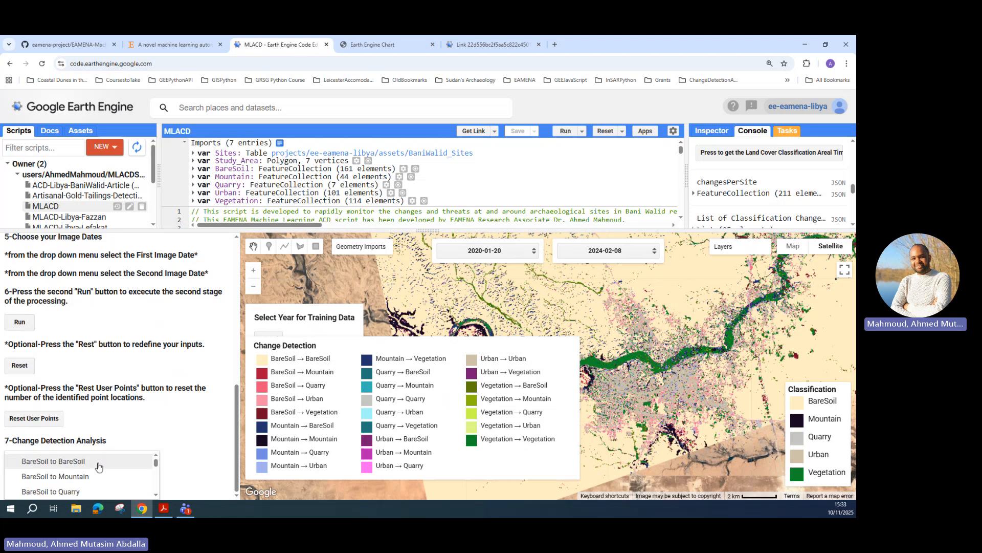
pyautogui.scroll(-1, 100, 470)
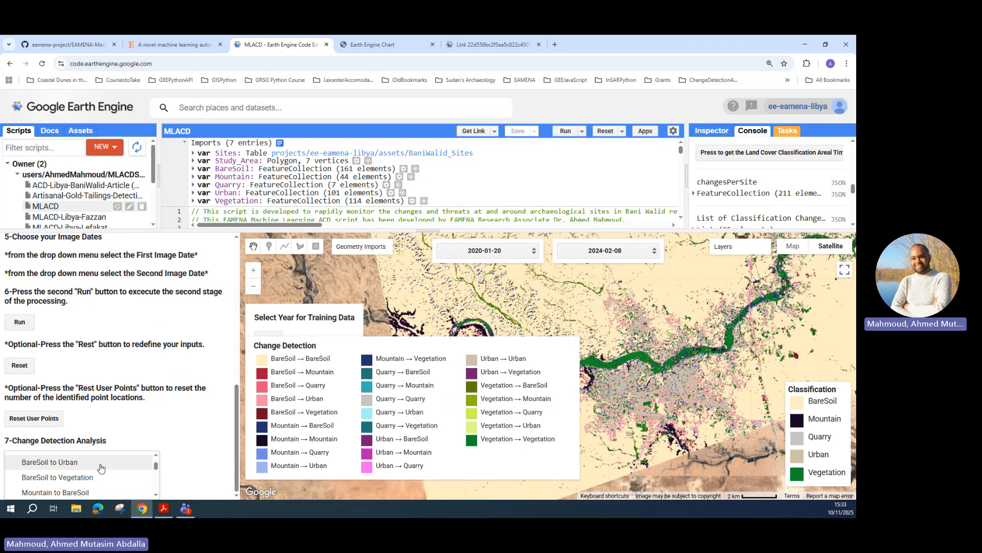
pyautogui.scroll(-1, 95, 473)
pyautogui.scroll(1, 92, 476)
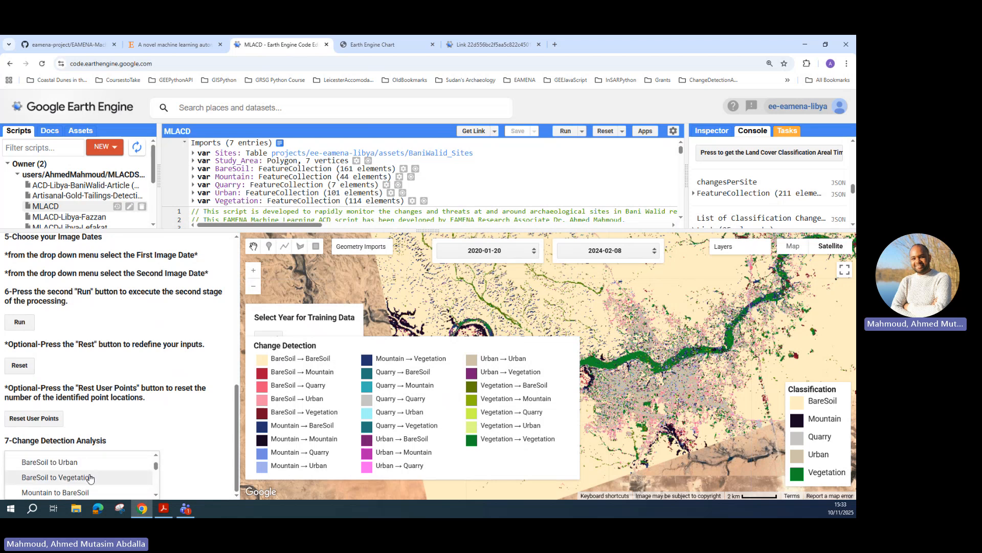
pyautogui.scroll(1, 90, 478)
pyautogui.scroll(-1, 92, 481)
pyautogui.scroll(1, 92, 488)
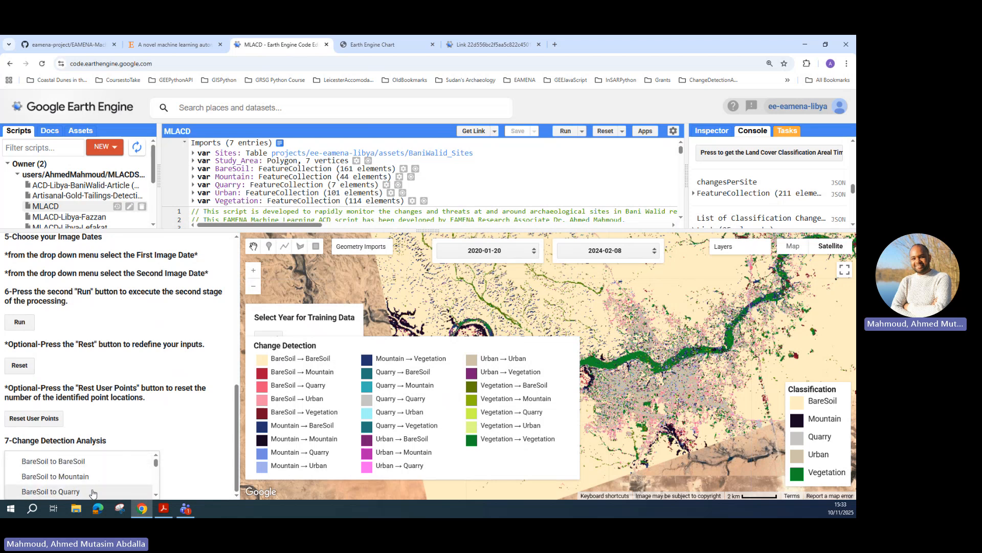
pyautogui.click(93, 492)
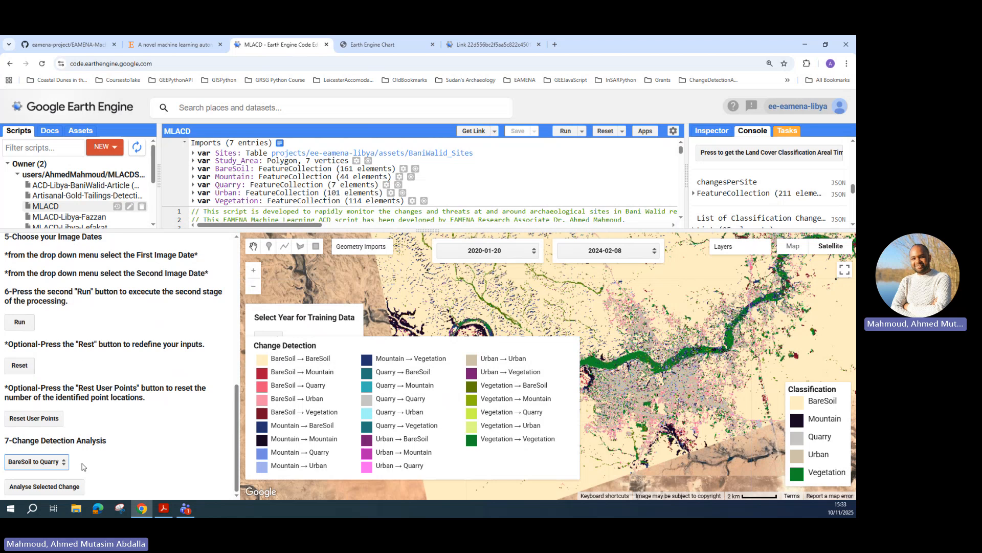
pyautogui.click(54, 490)
pyautogui.moveTo(723, 247)
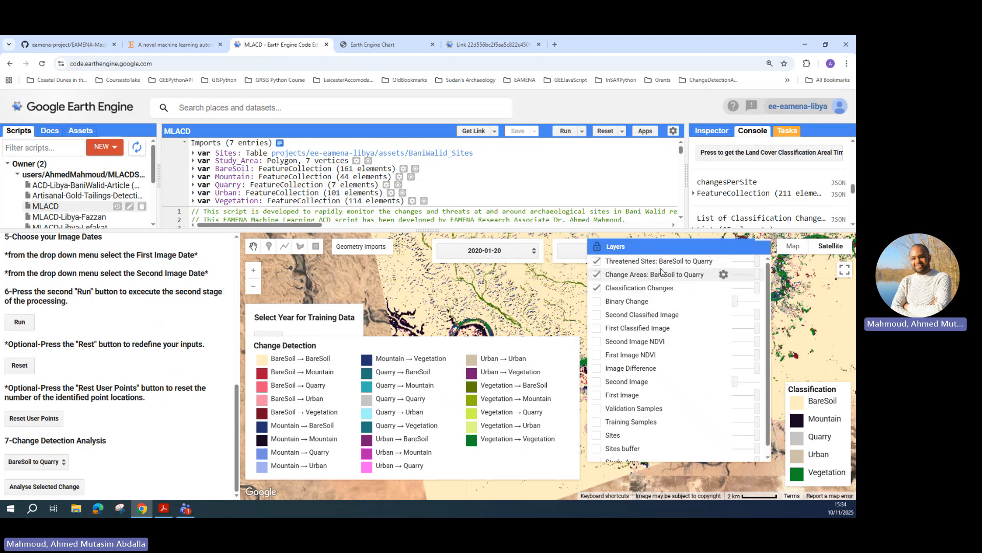
pyautogui.click(669, 285)
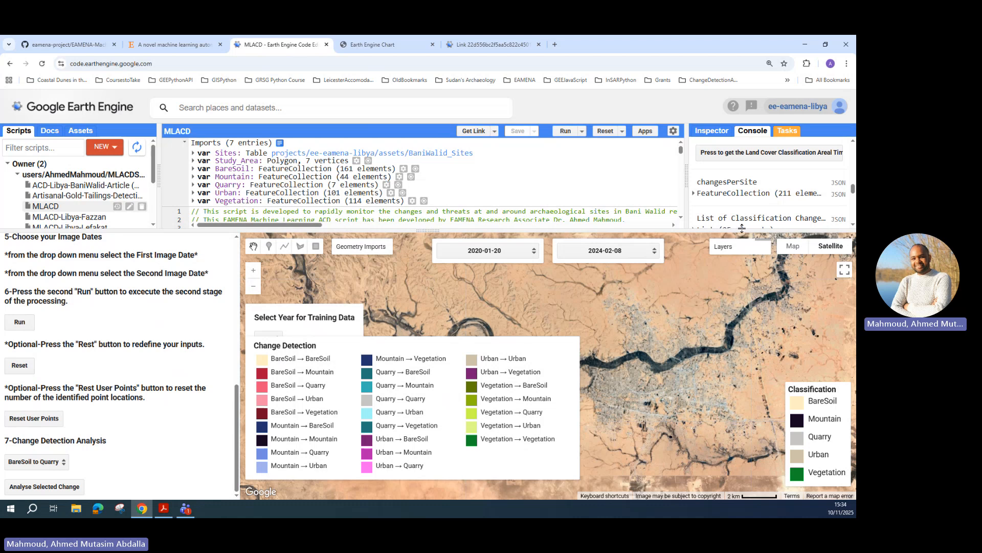
# Enlarge the console area and read the threatened sites count for BareSoil to Quarry below the charts
pyautogui.moveTo(740, 228); pyautogui.dragTo(737, 338)
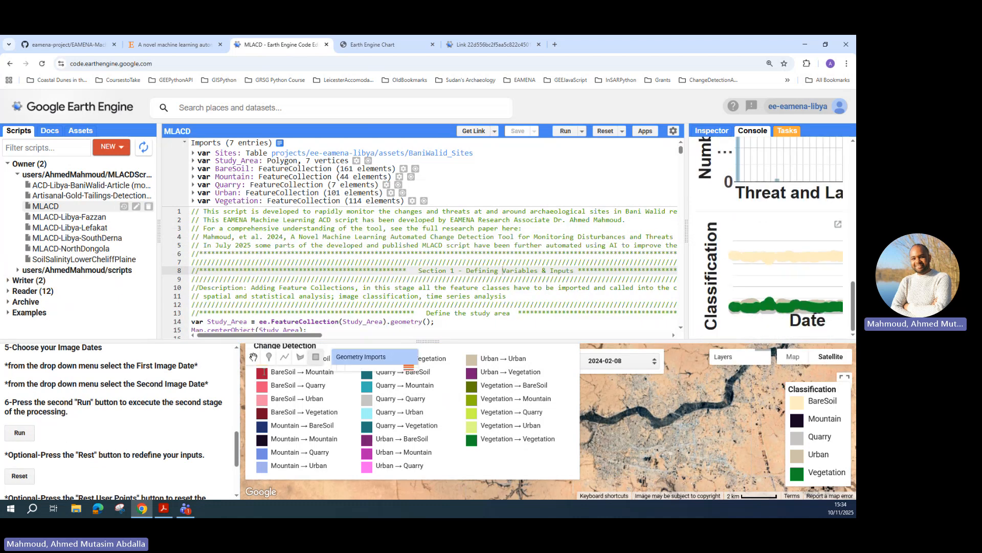
pyautogui.scroll(-2, 68, 451)
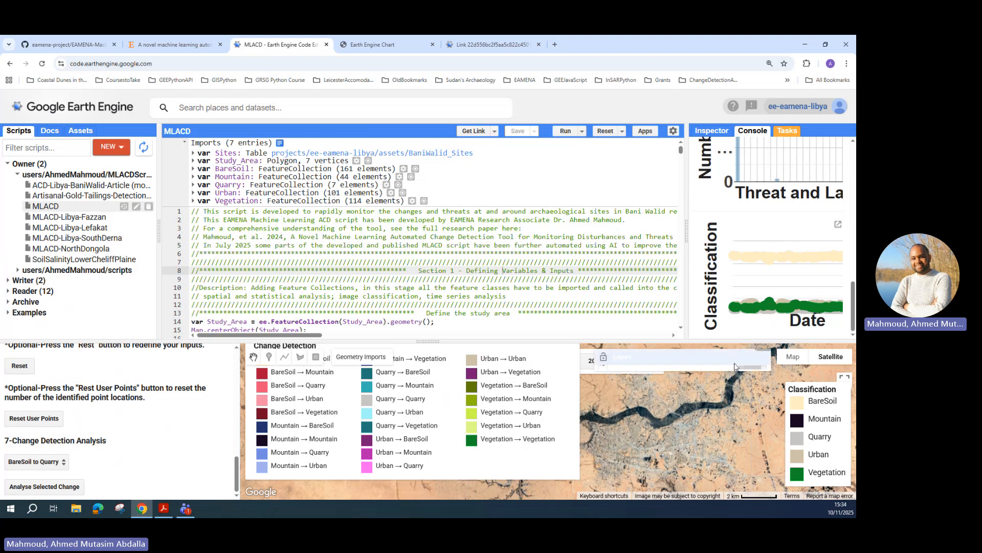
pyautogui.moveTo(732, 357)
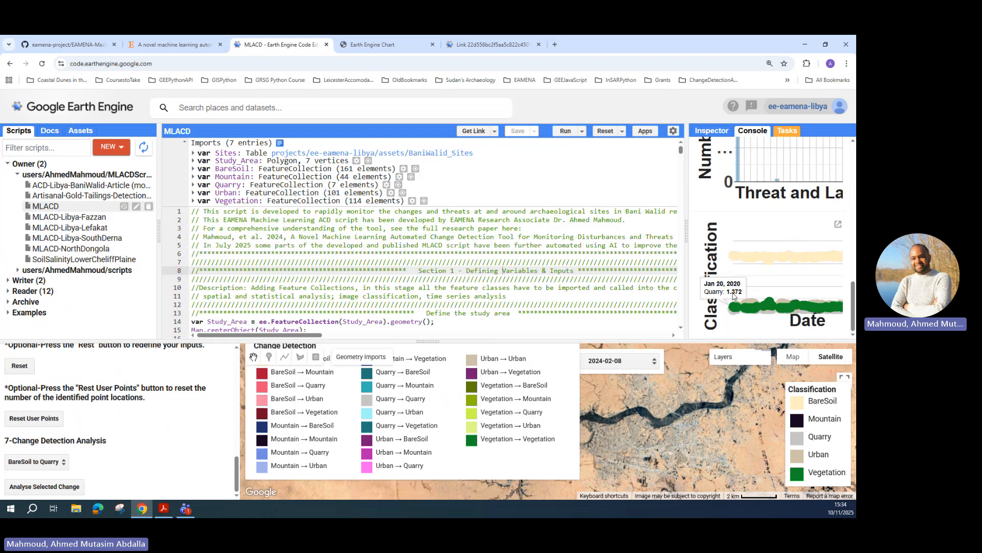
pyautogui.scroll(-1, 732, 271)
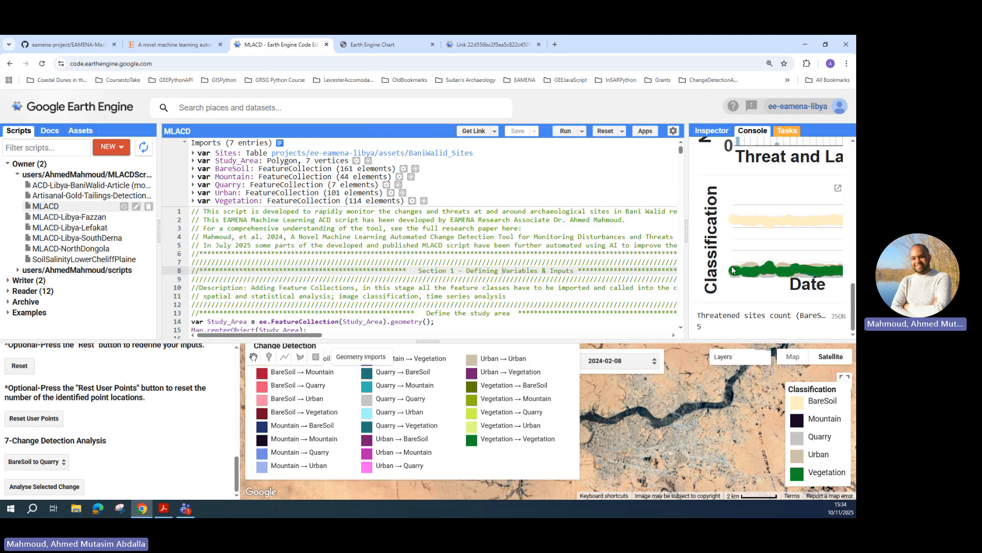
pyautogui.moveTo(687, 233); pyautogui.dragTo(550, 232)
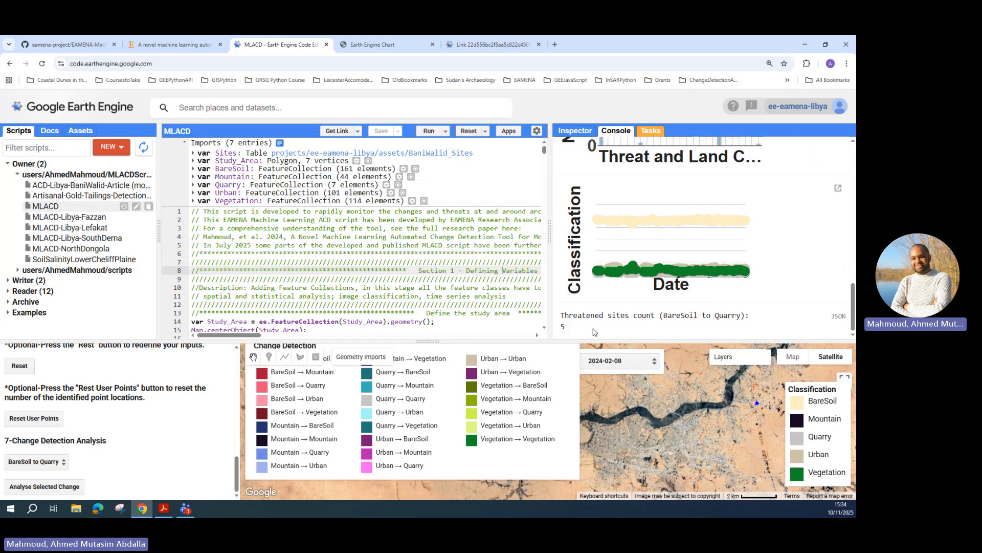
# Expand the map to full screen and examine the threatened sites and change areas along the valley around the town
pyautogui.click(644, 340)
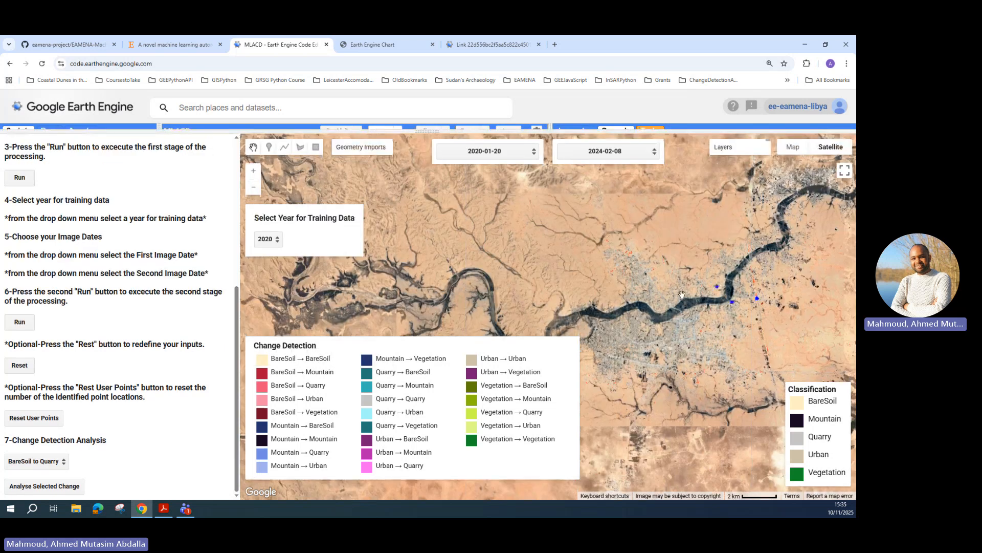
pyautogui.moveTo(734, 323); pyautogui.dragTo(648, 292)
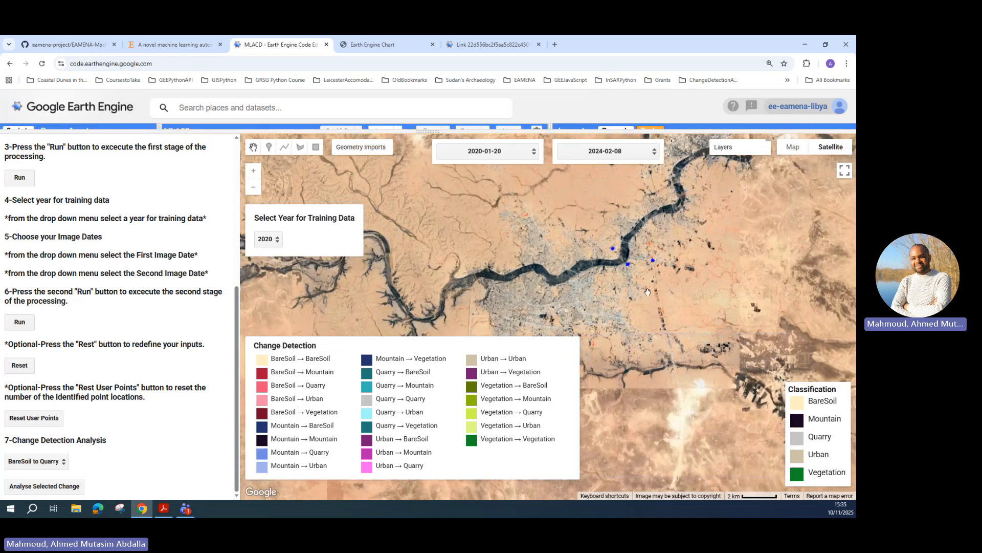
pyautogui.moveTo(714, 196); pyautogui.dragTo(625, 251)
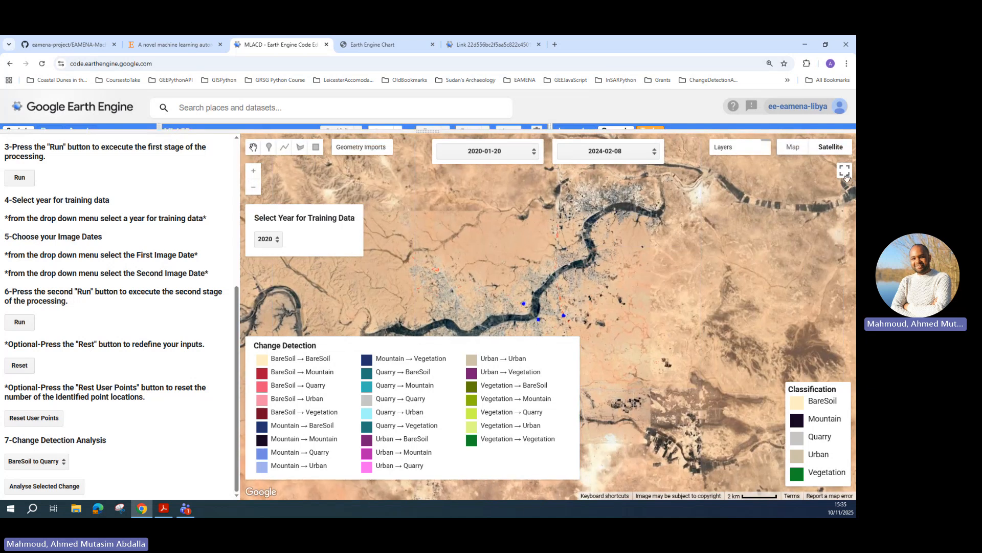
pyautogui.click(845, 172)
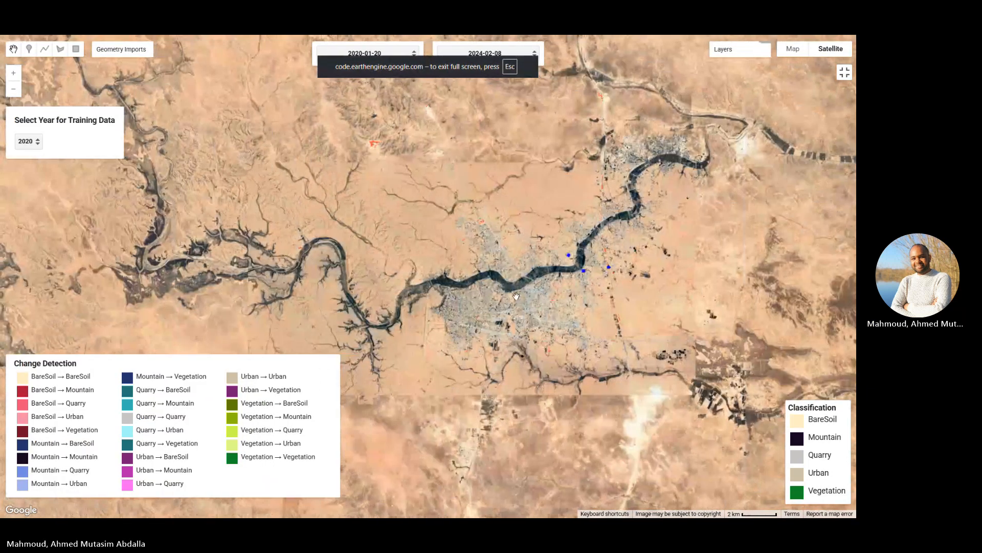
pyautogui.moveTo(689, 202); pyautogui.dragTo(643, 225)
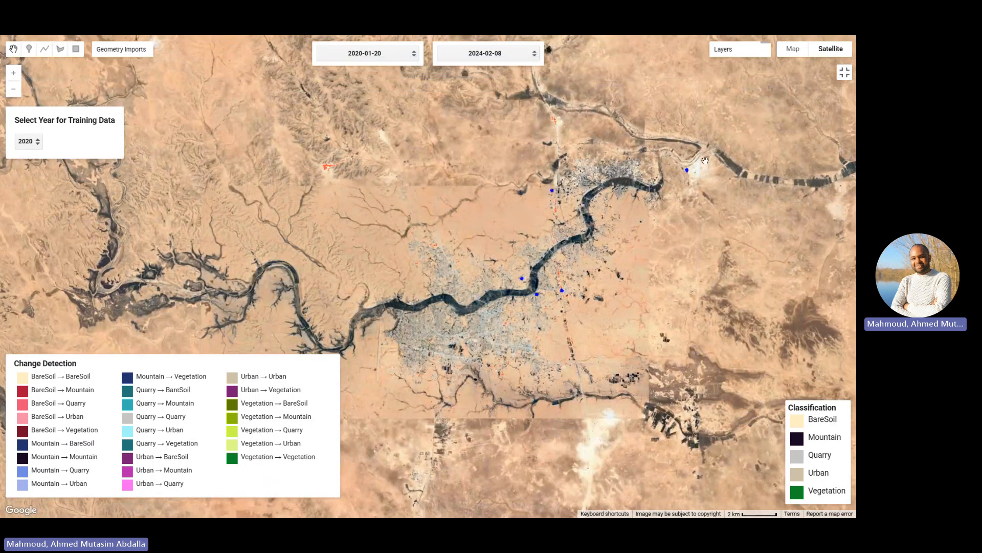
pyautogui.moveTo(661, 211); pyautogui.dragTo(612, 229)
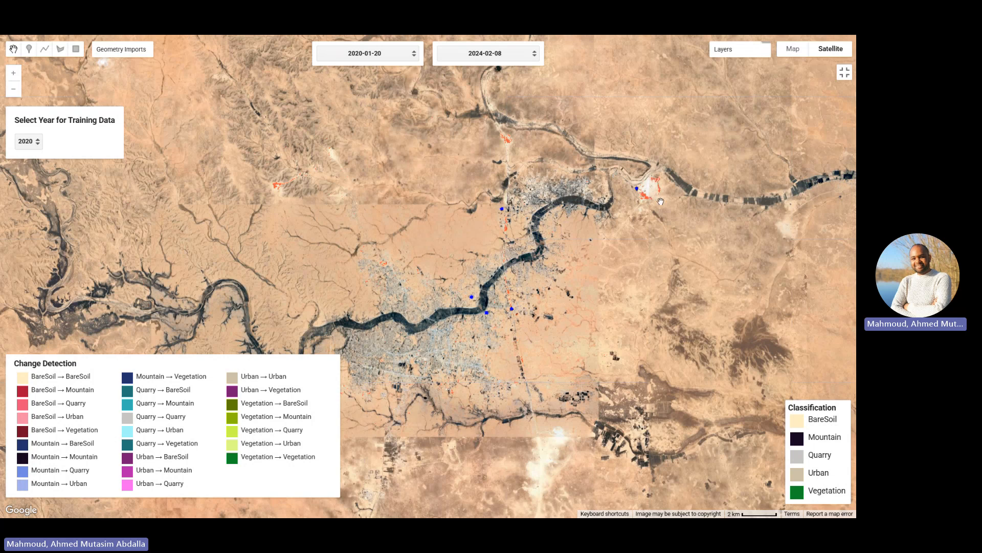
# Examine the BareSoil to Quarry change areas around the pale quarry northeast of the town at close range
pyautogui.scroll(5, 658, 189)
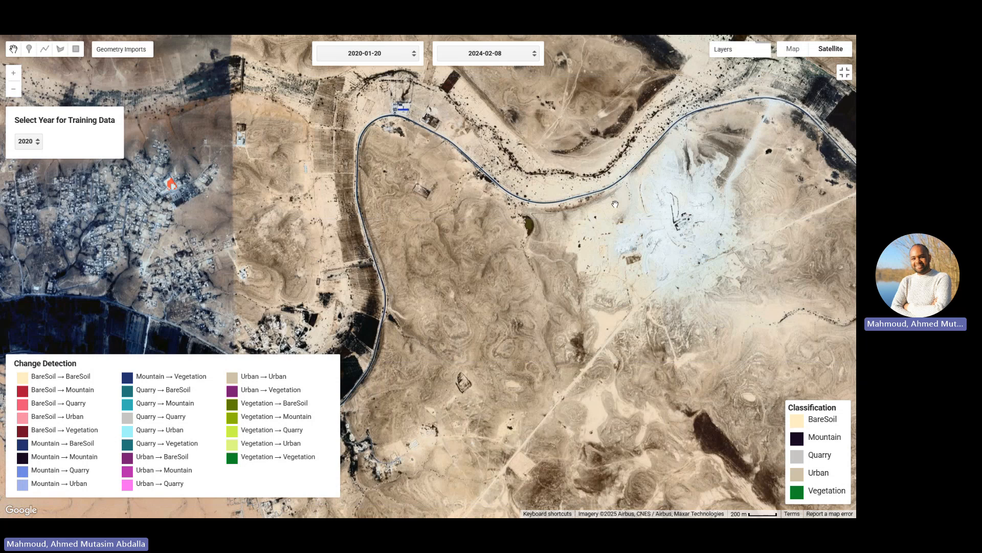
pyautogui.moveTo(737, 49)
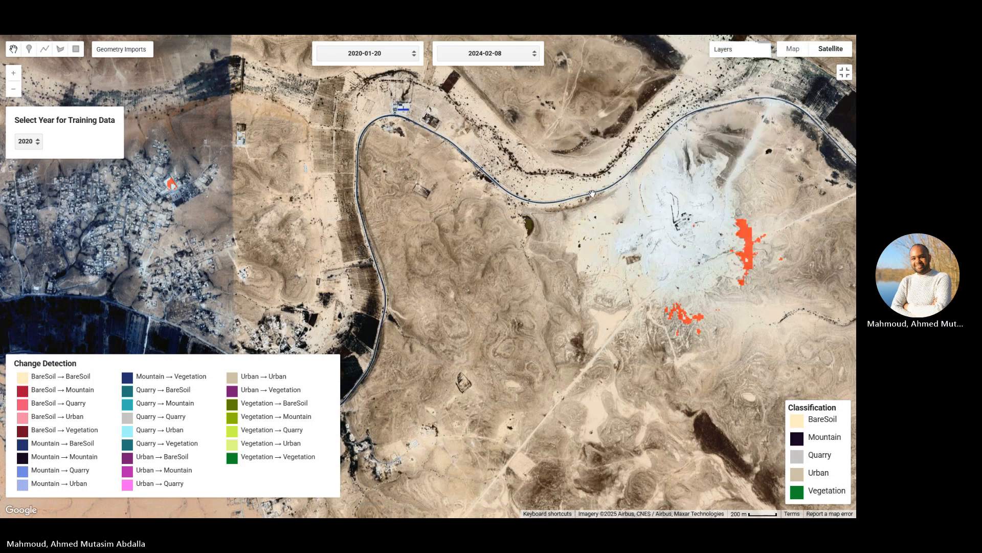
pyautogui.moveTo(592, 193); pyautogui.dragTo(402, 208)
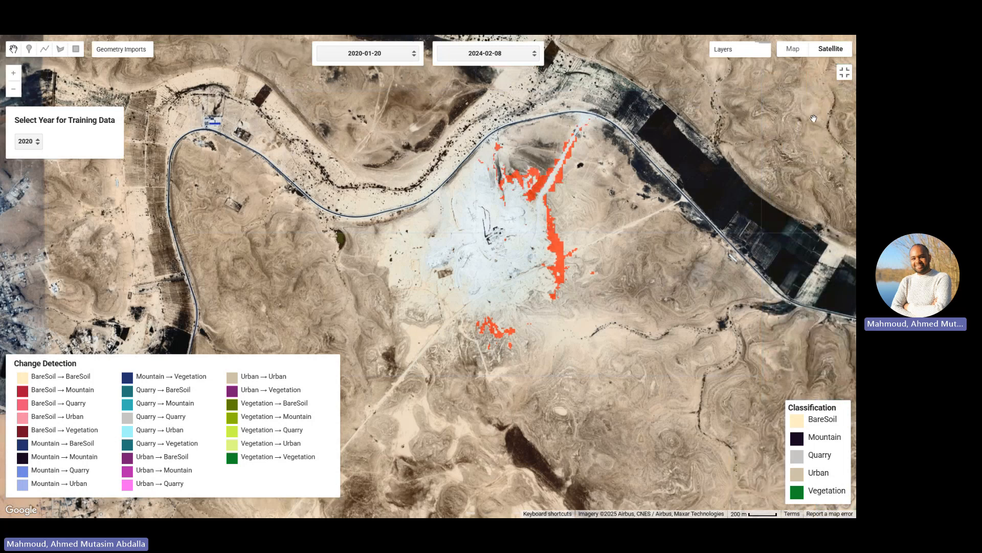
pyautogui.moveTo(737, 55)
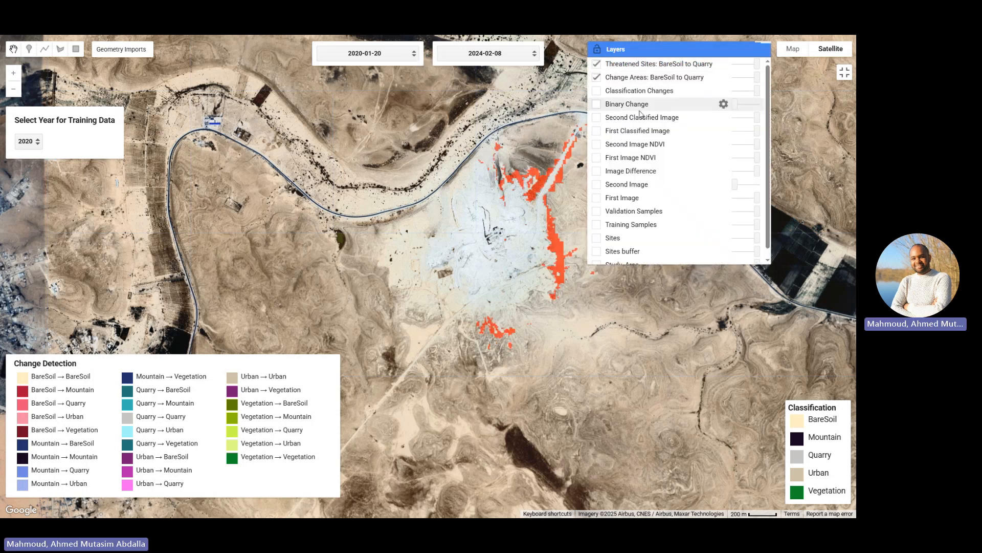
# Leave the full-screen map and show the Sites buffer layer around the threatened site beside the quarry
pyautogui.click(844, 73)
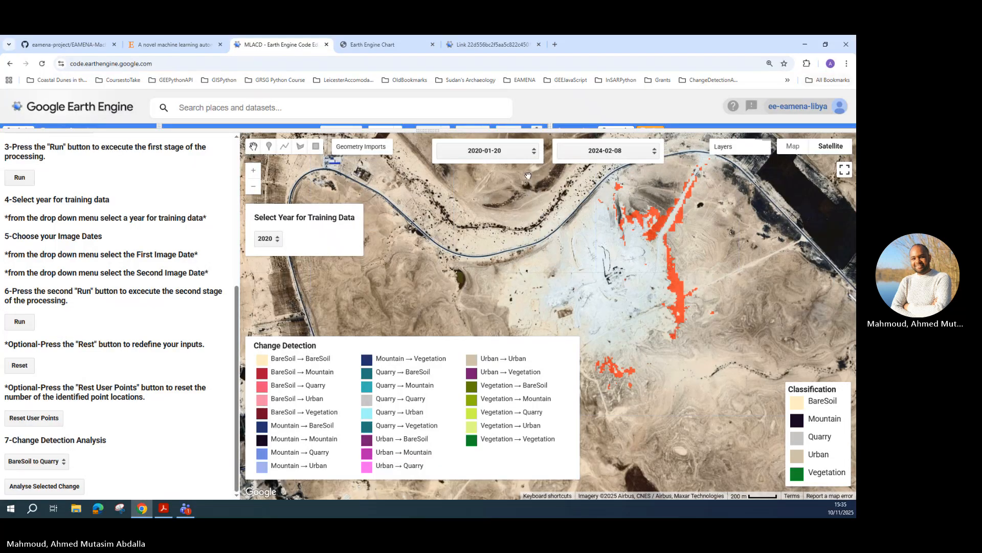
pyautogui.moveTo(527, 129); pyautogui.dragTo(530, 249)
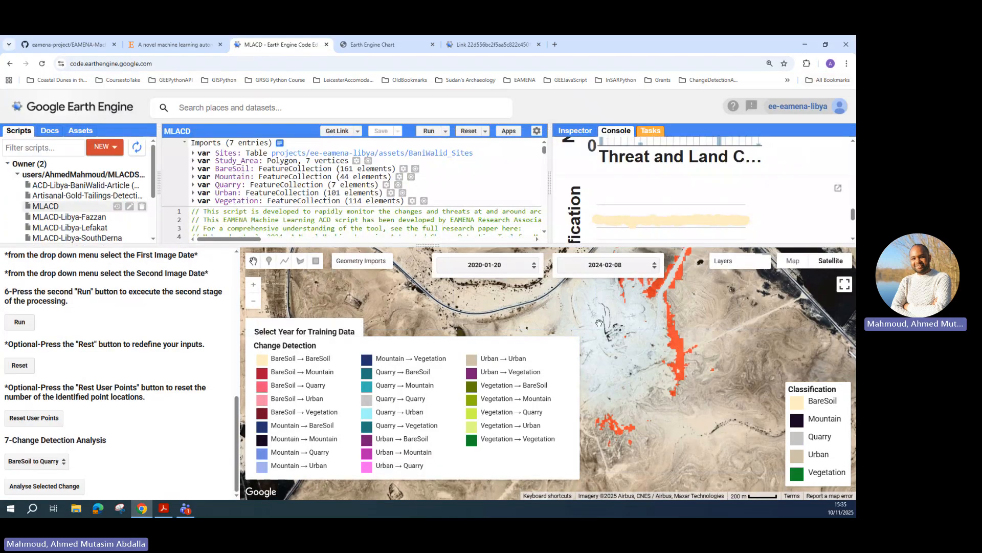
pyautogui.moveTo(732, 261)
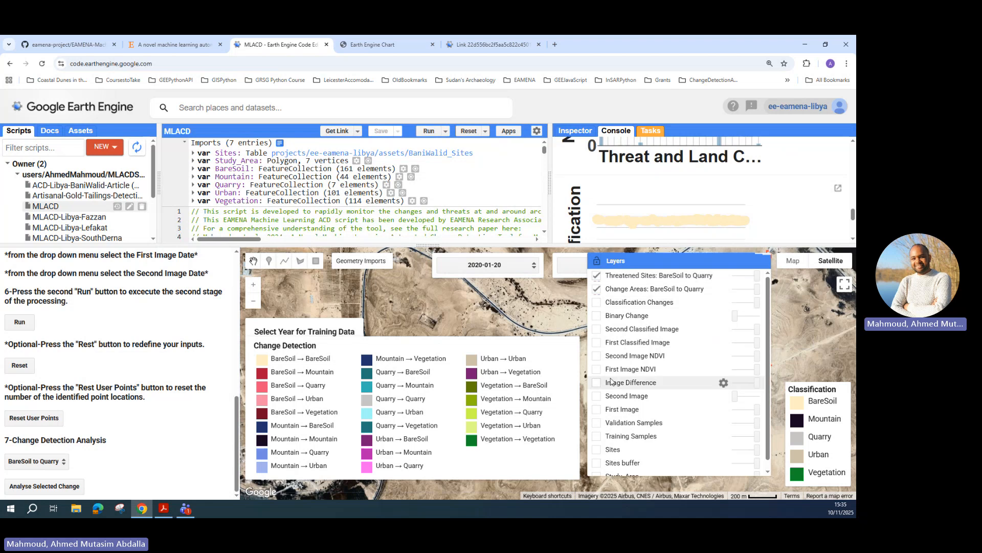
pyautogui.scroll(-1, 613, 381)
pyautogui.click(597, 454)
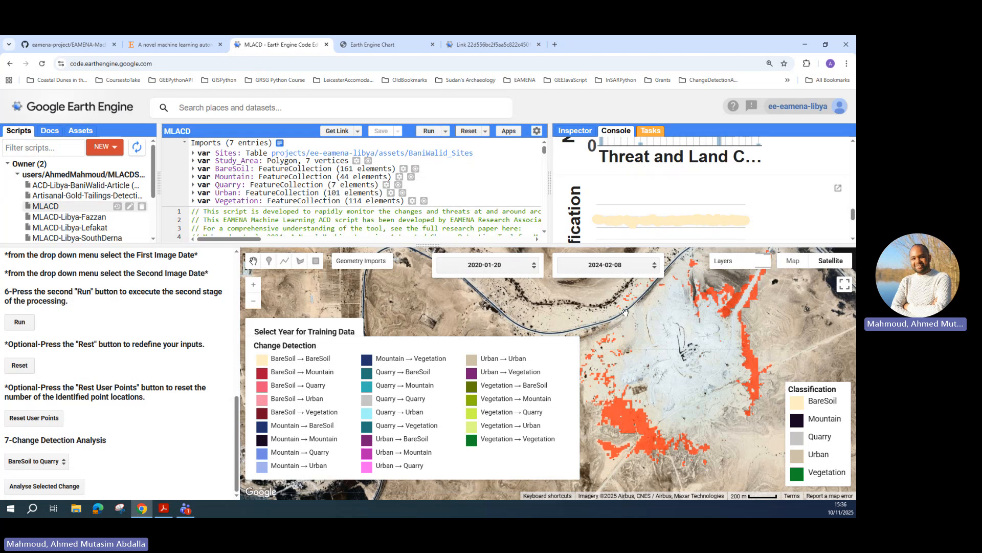
pyautogui.moveTo(719, 267)
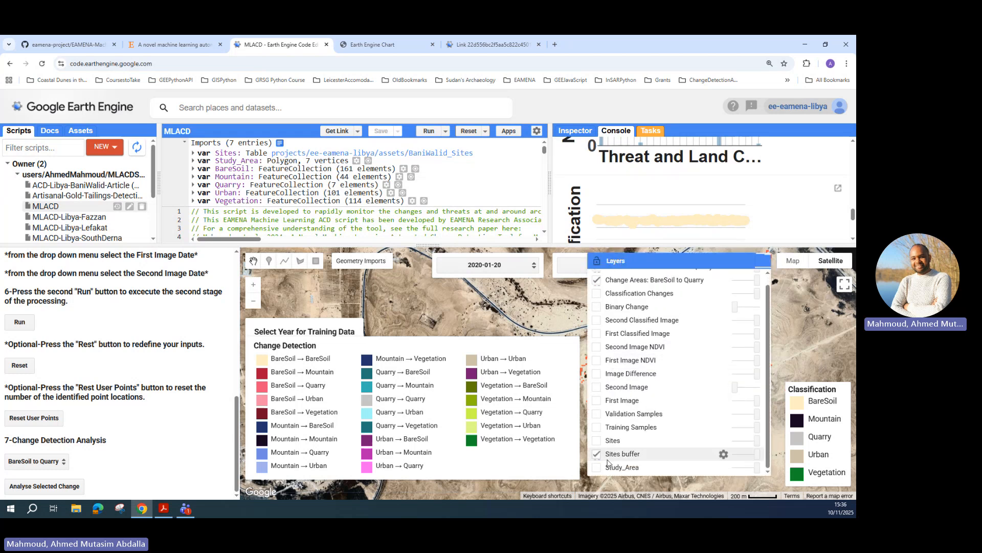
pyautogui.moveTo(623, 363); pyautogui.dragTo(727, 365)
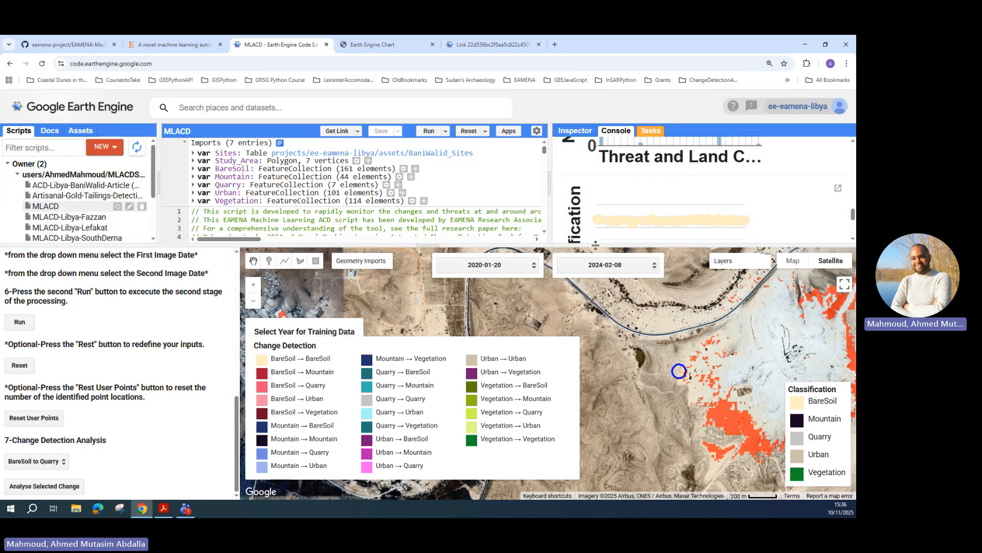
# Check the Threatened Sites (BareSoil to Quarry) output in the enlarged console, then give the space back to the code editor and map
pyautogui.moveTo(595, 244); pyautogui.dragTo(602, 396)
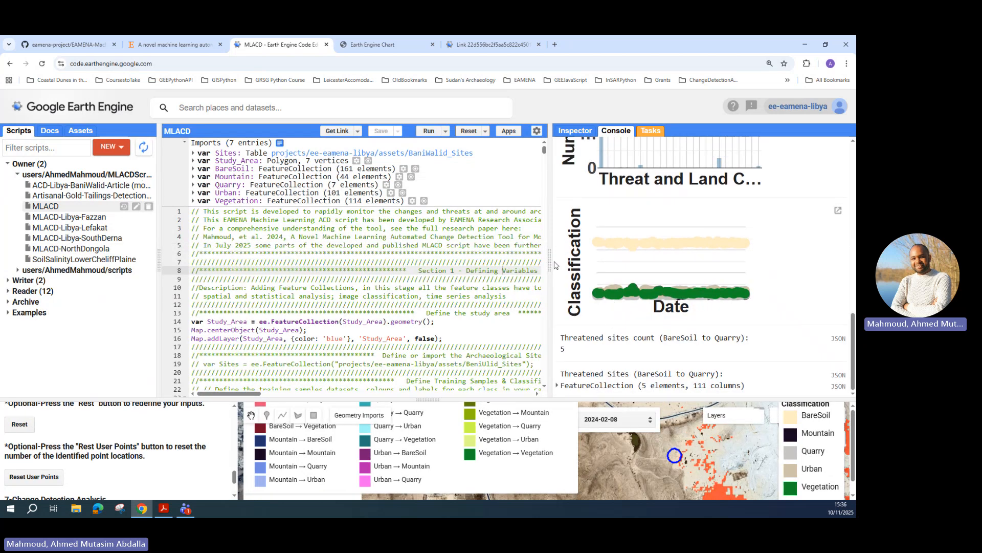
pyautogui.moveTo(555, 265); pyautogui.dragTo(663, 265)
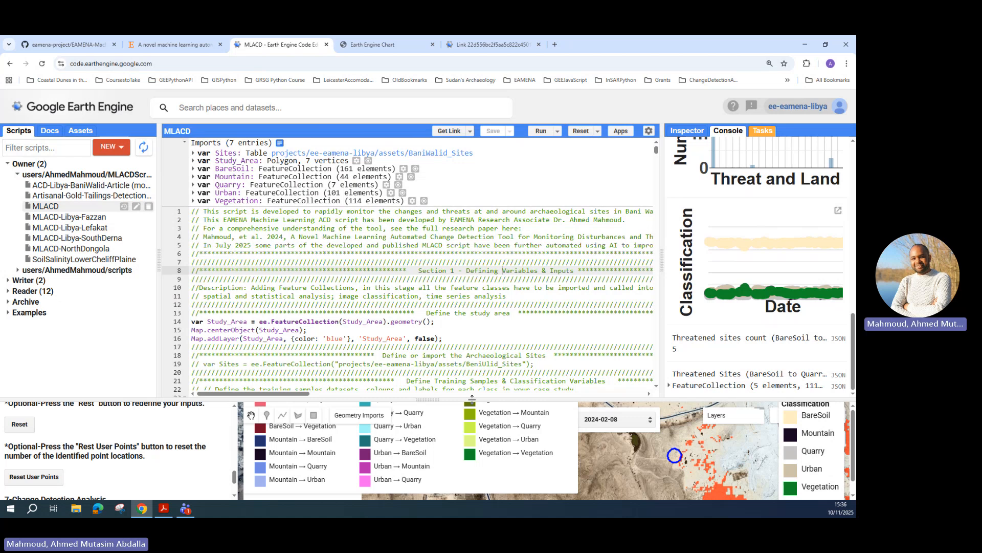
pyautogui.moveTo(470, 399); pyautogui.dragTo(478, 219)
# Expand the map to full screen and follow the vegetated valley southwest from the quarry past the town
pyautogui.moveTo(671, 322); pyautogui.dragTo(559, 261)
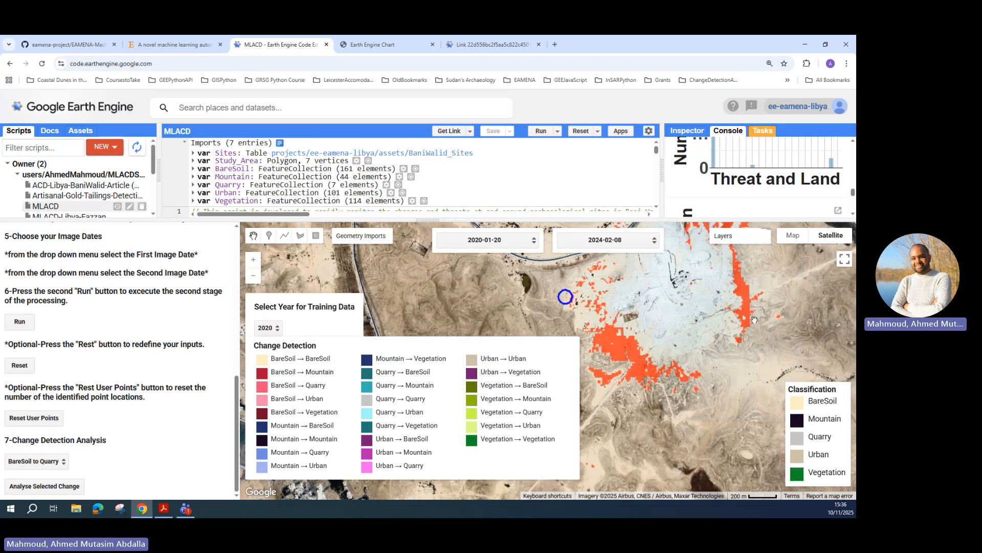
pyautogui.click(845, 263)
pyautogui.moveTo(389, 241); pyautogui.dragTo(660, 262)
pyautogui.moveTo(184, 334); pyautogui.dragTo(683, 255)
pyautogui.moveTo(468, 330); pyautogui.dragTo(645, 208)
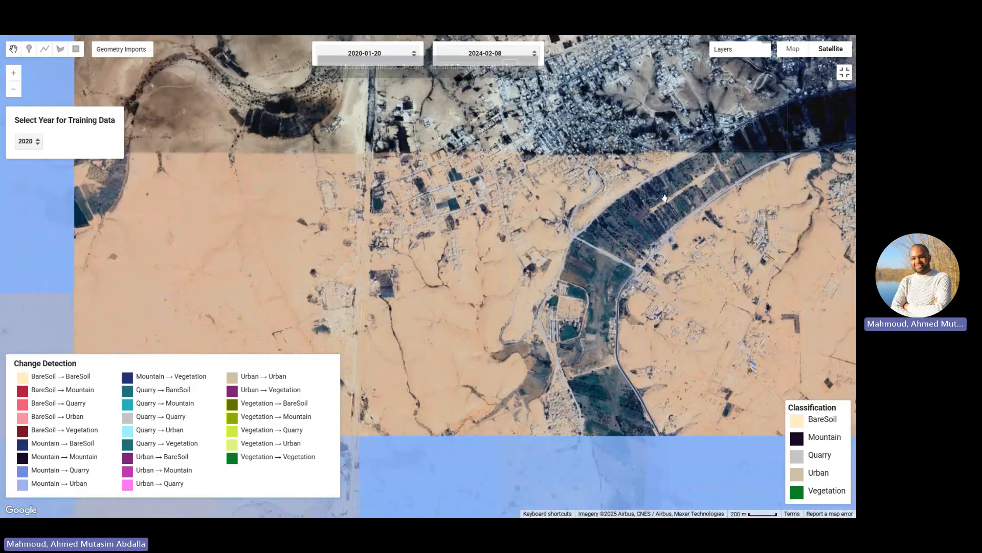
pyautogui.moveTo(570, 343); pyautogui.dragTo(575, 246)
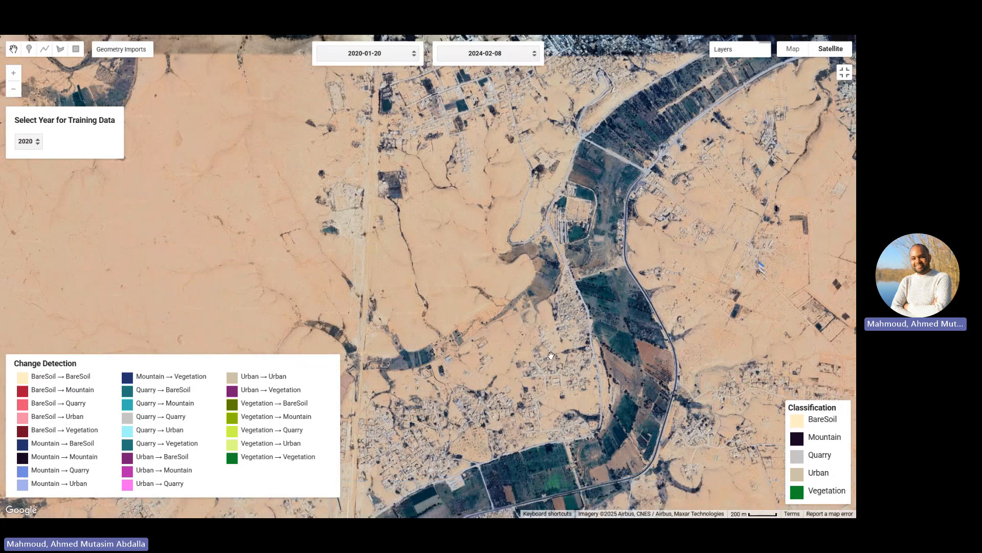
pyautogui.moveTo(552, 355); pyautogui.dragTo(540, 184)
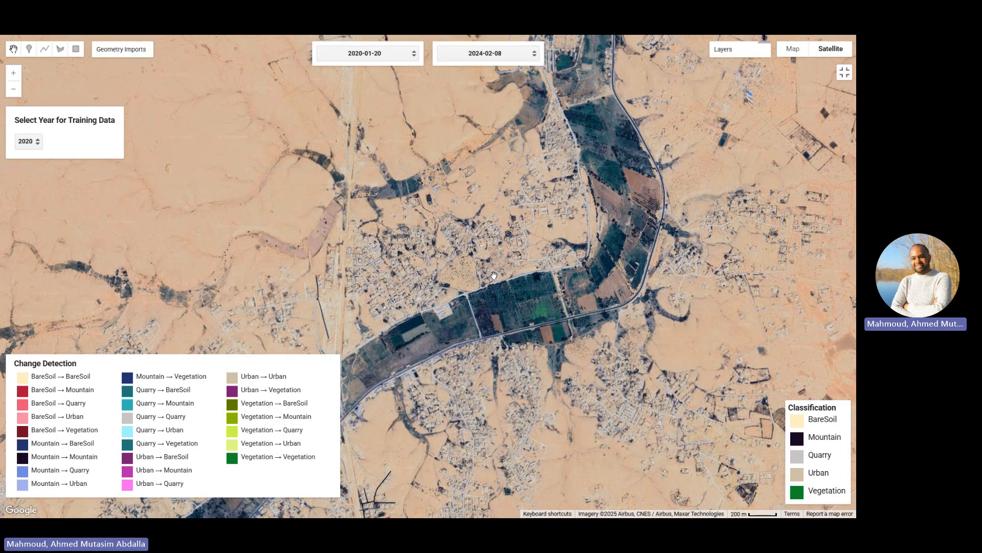
pyautogui.moveTo(479, 284); pyautogui.dragTo(665, 205)
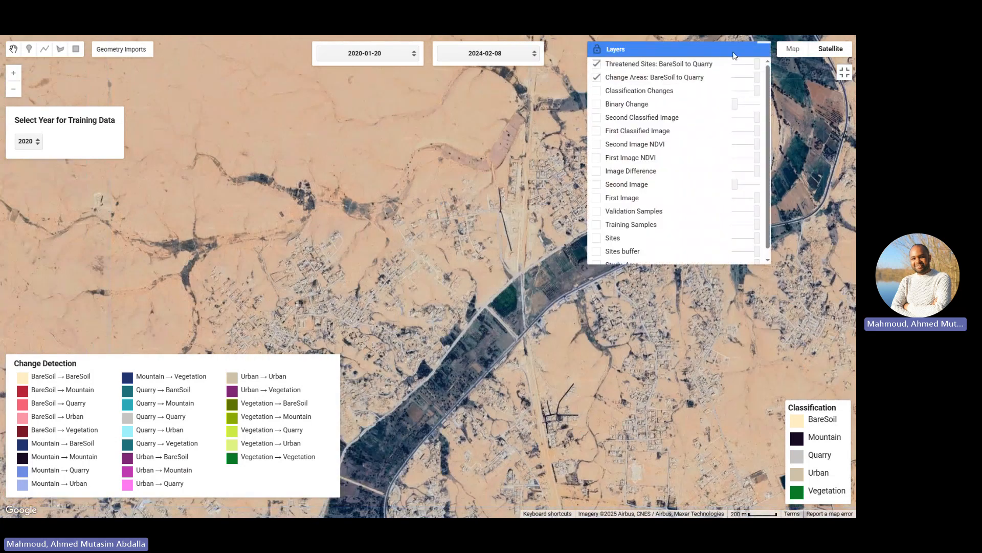
# Hide the BareSoil to Quarry threatened sites and change areas layers, and show the Sites layer over the valley
pyautogui.click(597, 76)
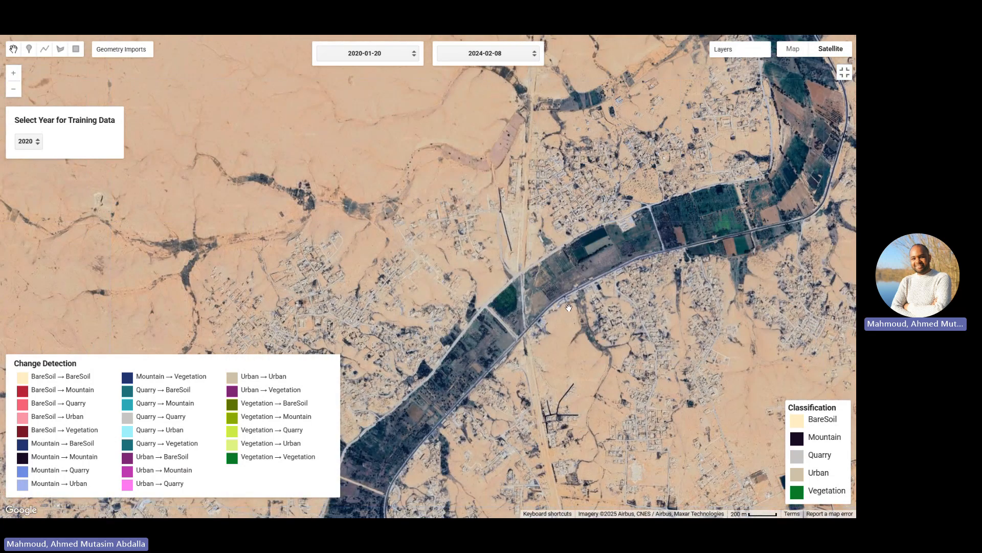
pyautogui.moveTo(565, 307); pyautogui.dragTo(632, 169)
pyautogui.moveTo(724, 49)
pyautogui.scroll(-1, 604, 215)
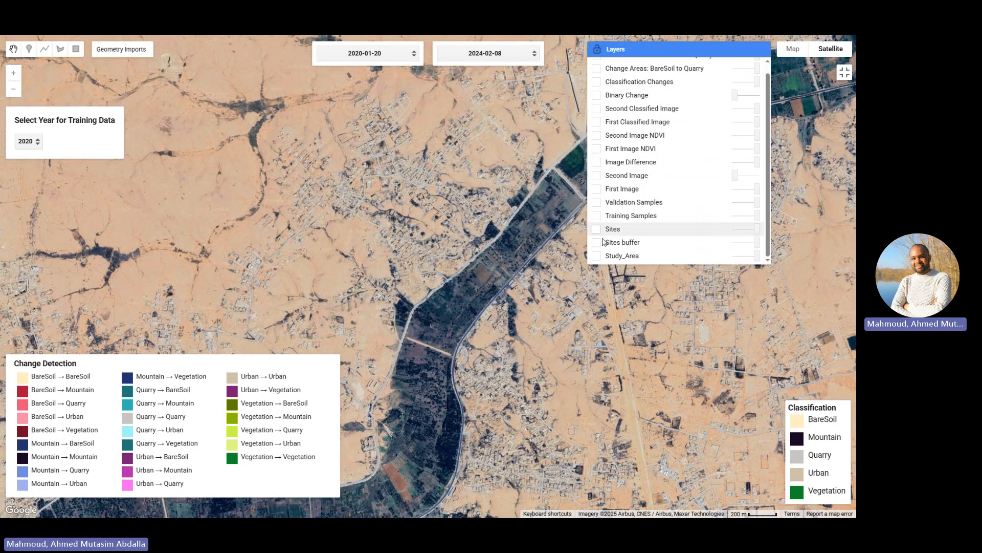
pyautogui.click(597, 229)
# Inspect the ruined settlement beside the valley road at close range and show its Sites buffer layer
pyautogui.scroll(2, 452, 193)
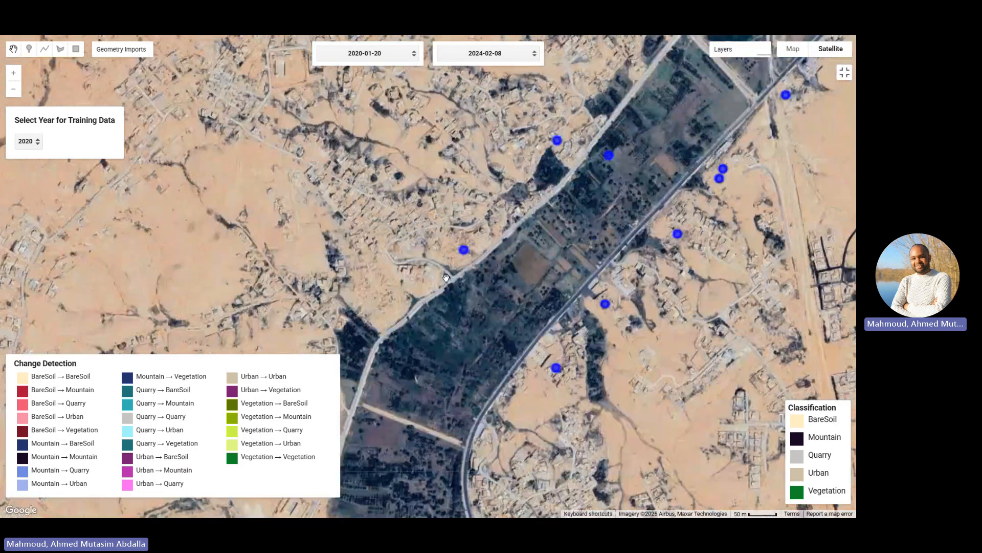
pyautogui.scroll(2, 452, 194)
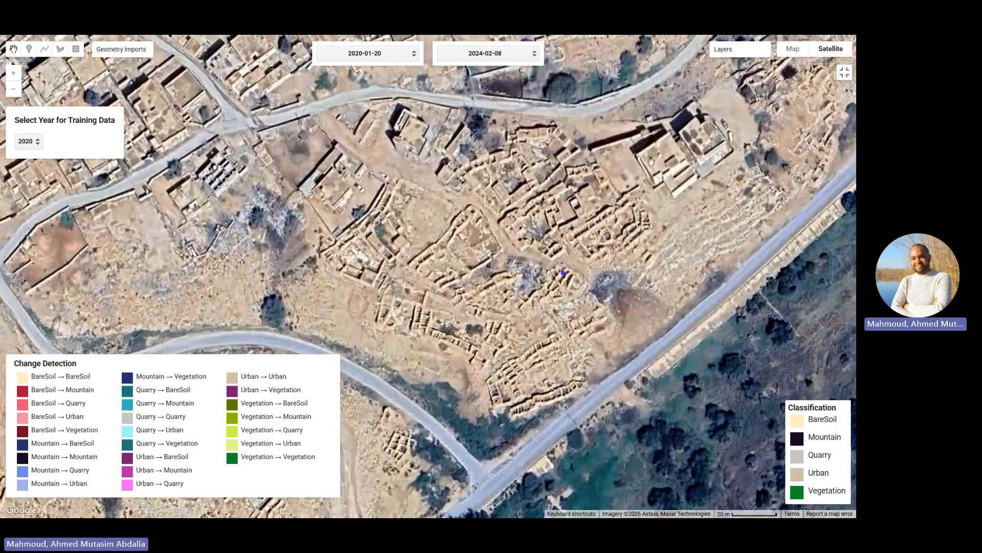
pyautogui.moveTo(720, 53)
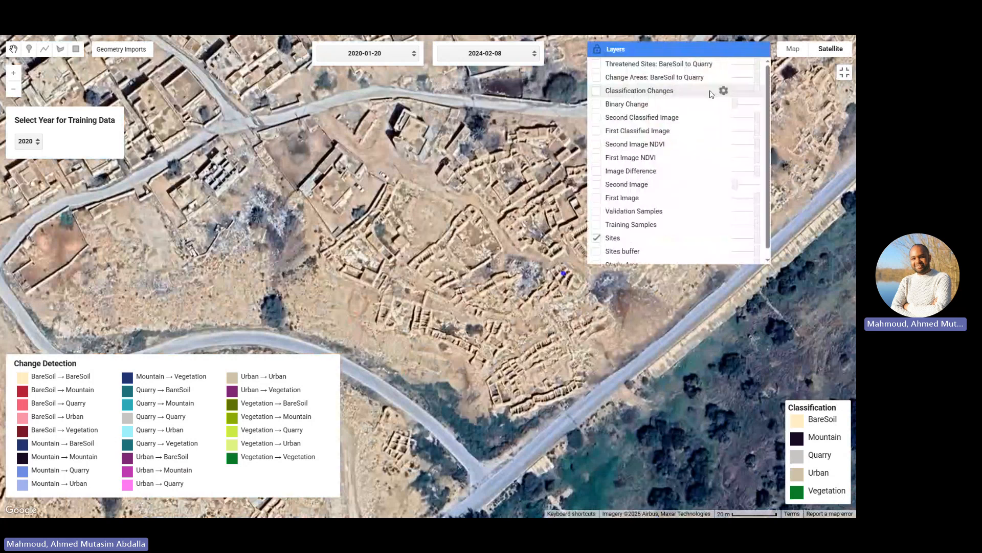
pyautogui.click(600, 250)
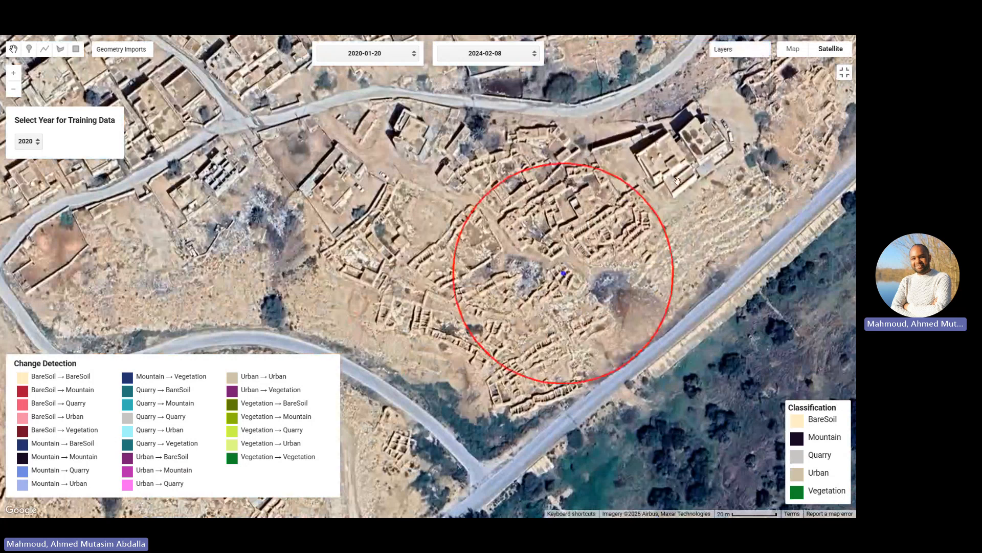
pyautogui.moveTo(602, 239); pyautogui.dragTo(544, 191)
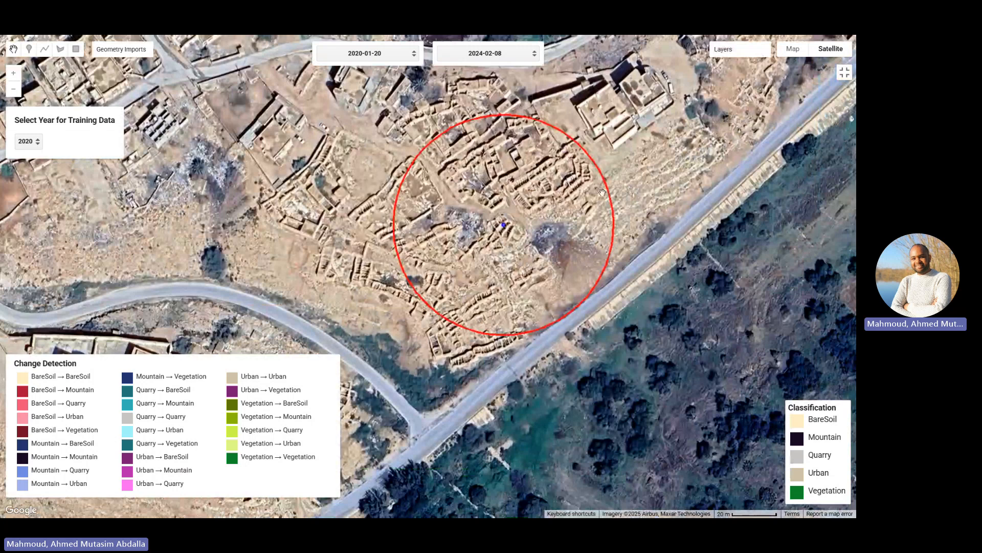
pyautogui.moveTo(553, 189); pyautogui.dragTo(609, 239)
# Examine the buffered sites along the valley south of the ruined settlement, as far as the large road bend
pyautogui.scroll(-1, 498, 284)
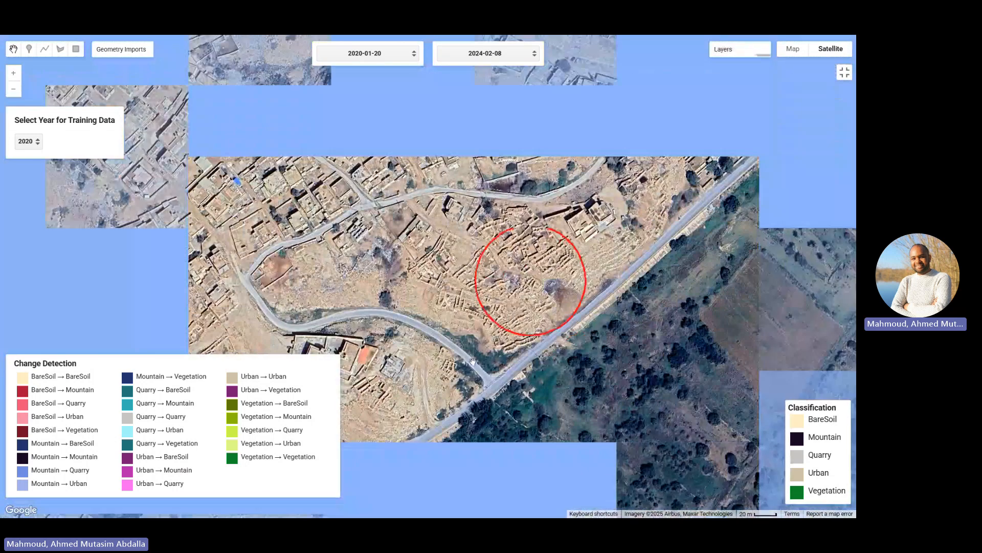
pyautogui.moveTo(462, 365); pyautogui.dragTo(674, 219)
pyautogui.moveTo(353, 445); pyautogui.dragTo(649, 160)
pyautogui.moveTo(557, 463); pyautogui.dragTo(605, 256)
pyautogui.scroll(-2, 605, 256)
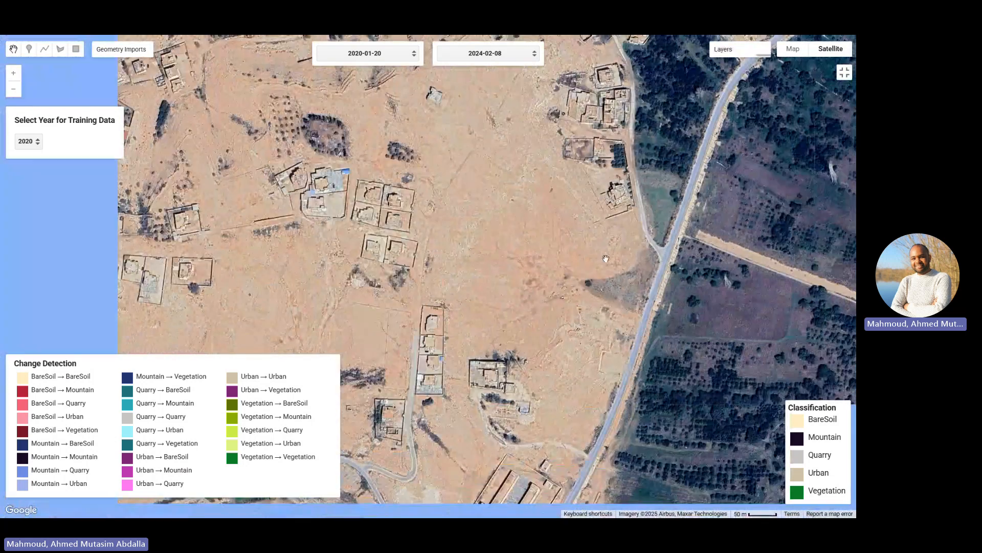
pyautogui.moveTo(549, 298); pyautogui.dragTo(583, 143)
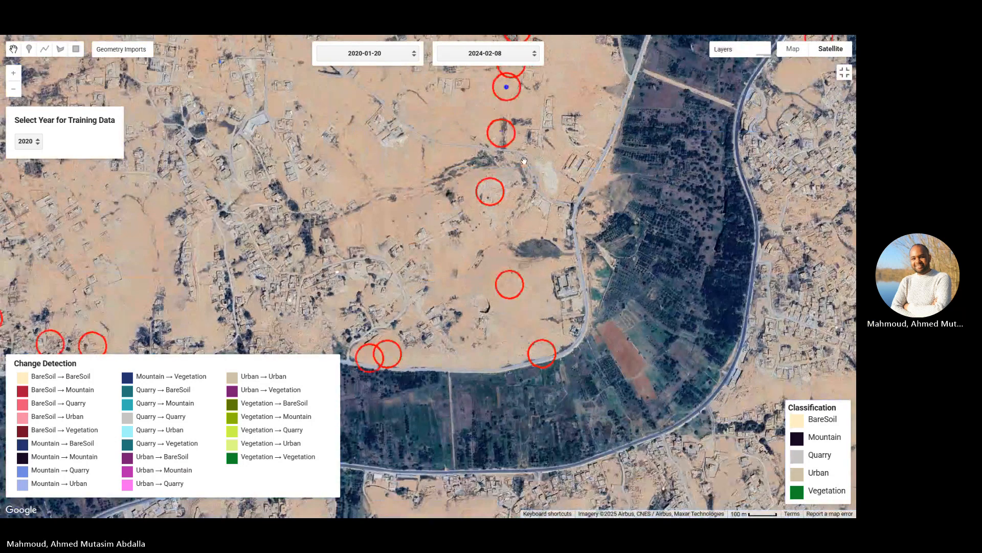
pyautogui.moveTo(597, 334); pyautogui.dragTo(484, 266)
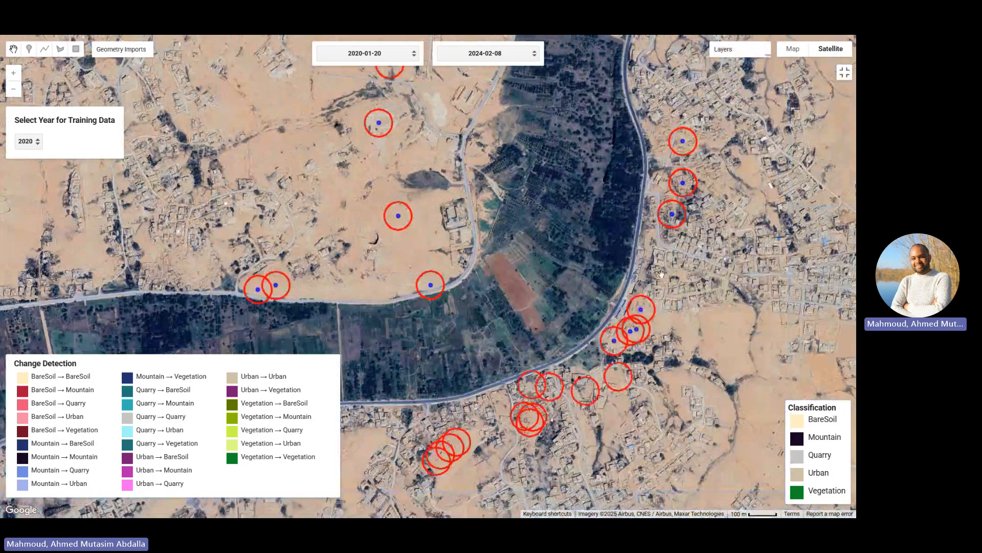
# Place a user point on the walled building inside the site buffer on the east side of the valley road
pyautogui.scroll(1, 673, 211)
pyautogui.scroll(2, 673, 211)
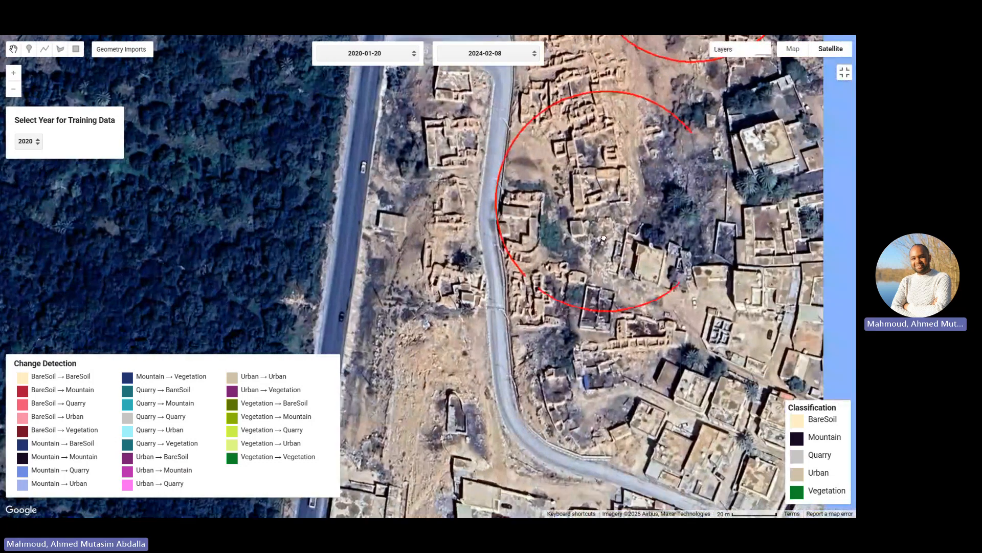
pyautogui.moveTo(604, 238); pyautogui.dragTo(564, 210)
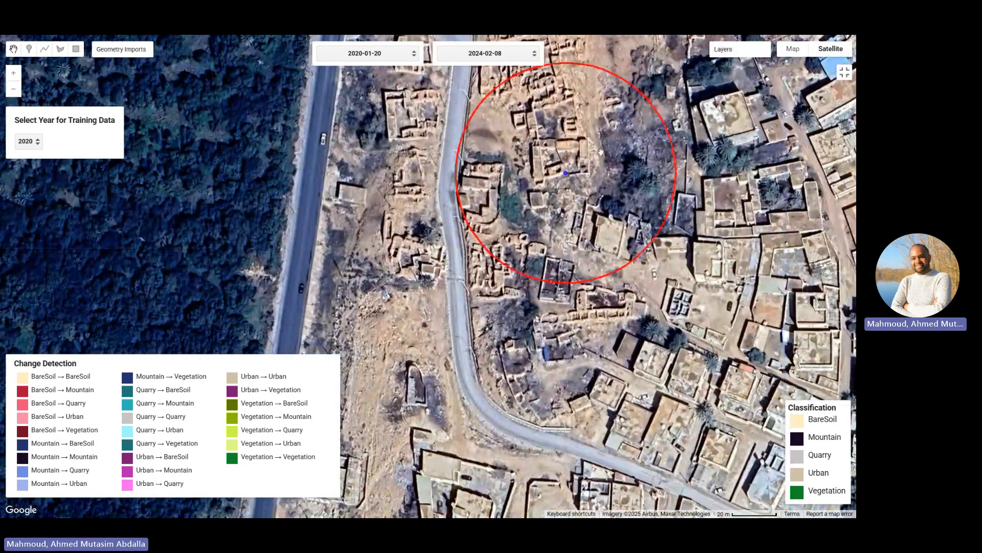
pyautogui.moveTo(584, 215); pyautogui.dragTo(556, 267)
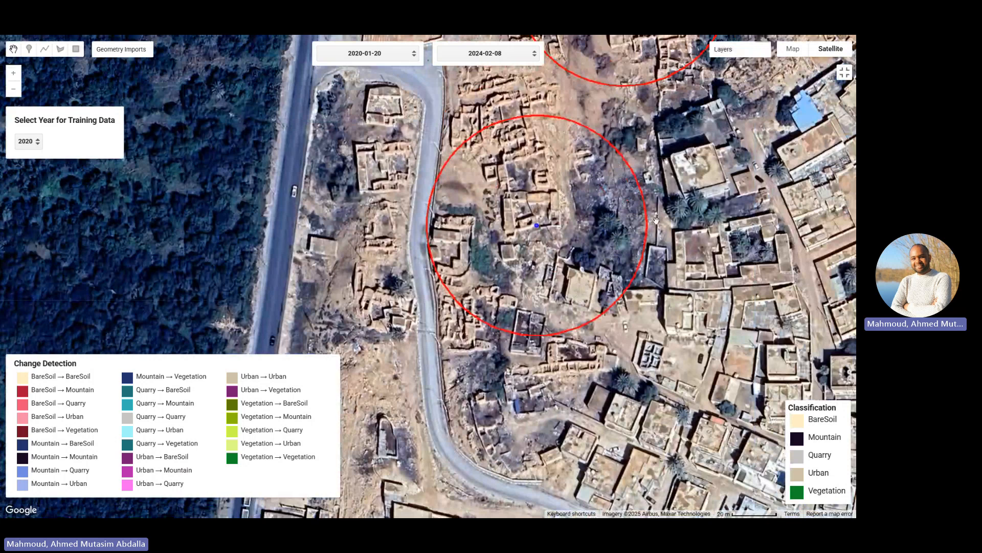
pyautogui.moveTo(736, 49)
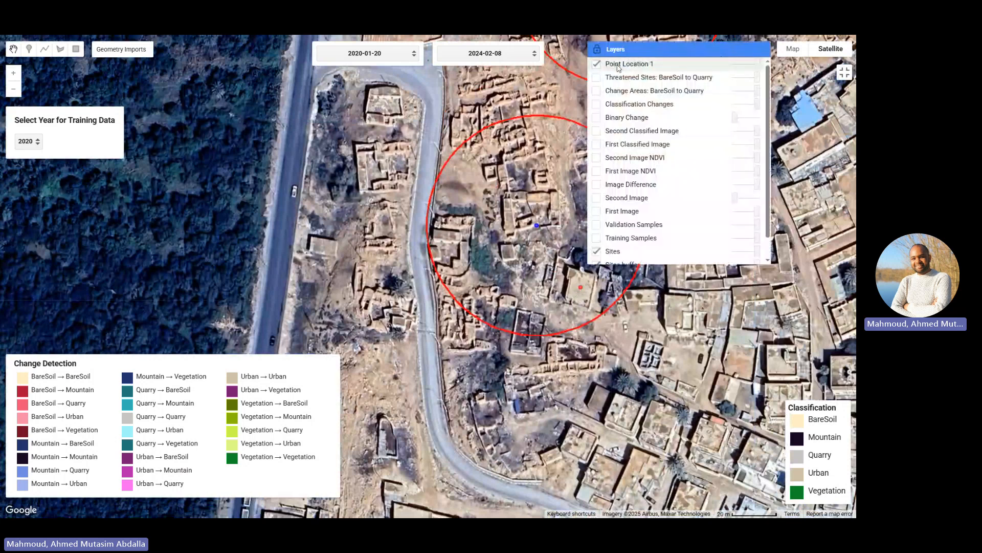
# Leave the full-screen map and enlarge the console to check the time series output for the new point
pyautogui.click(845, 72)
pyautogui.moveTo(691, 220); pyautogui.dragTo(692, 351)
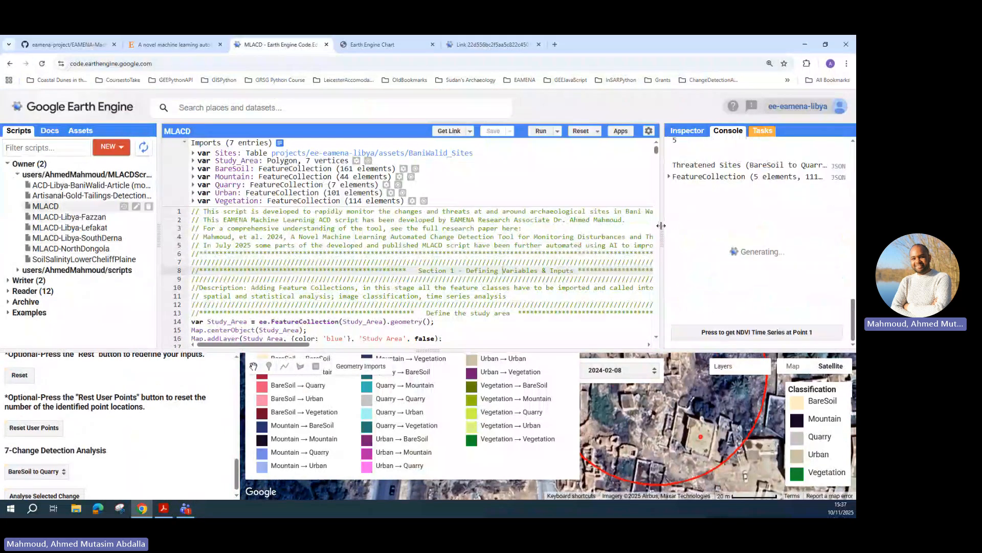
pyautogui.moveTo(662, 226); pyautogui.dragTo(521, 225)
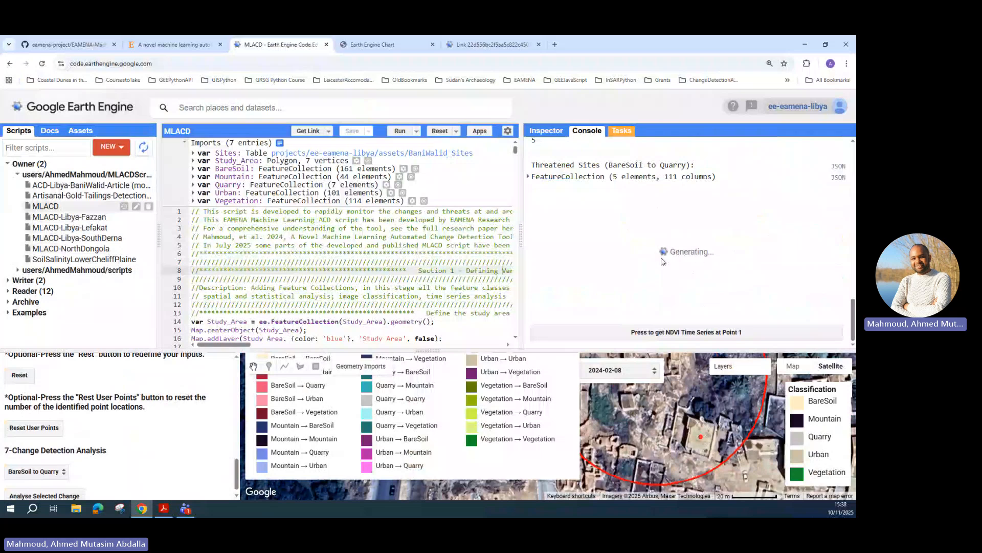
# Review the unsubmitted export tasks, from Study_Area through Change_Areas_BareSoil_to_Quarry
pyautogui.click(623, 132)
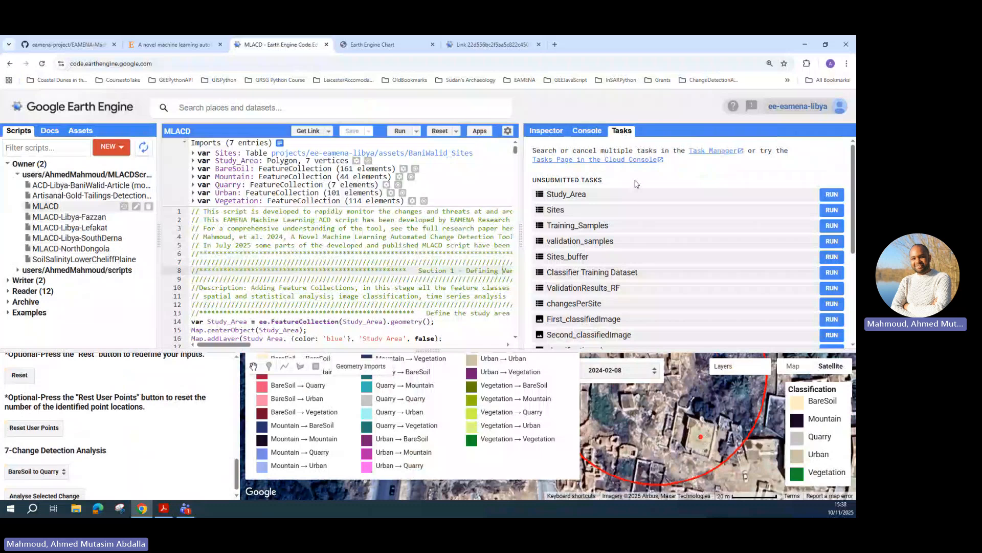
pyautogui.scroll(-5, 683, 256)
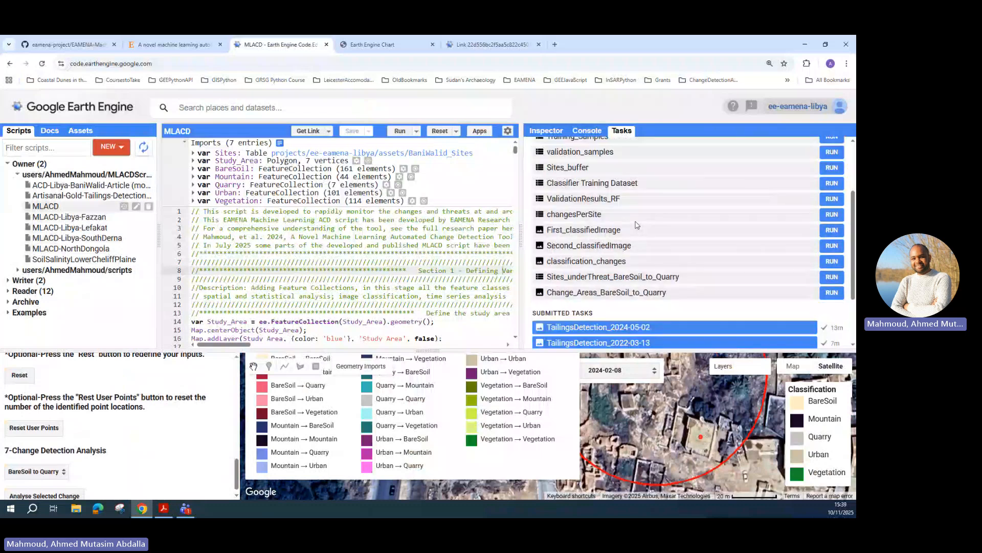
pyautogui.scroll(5, 727, 235)
pyautogui.scroll(-1, 770, 212)
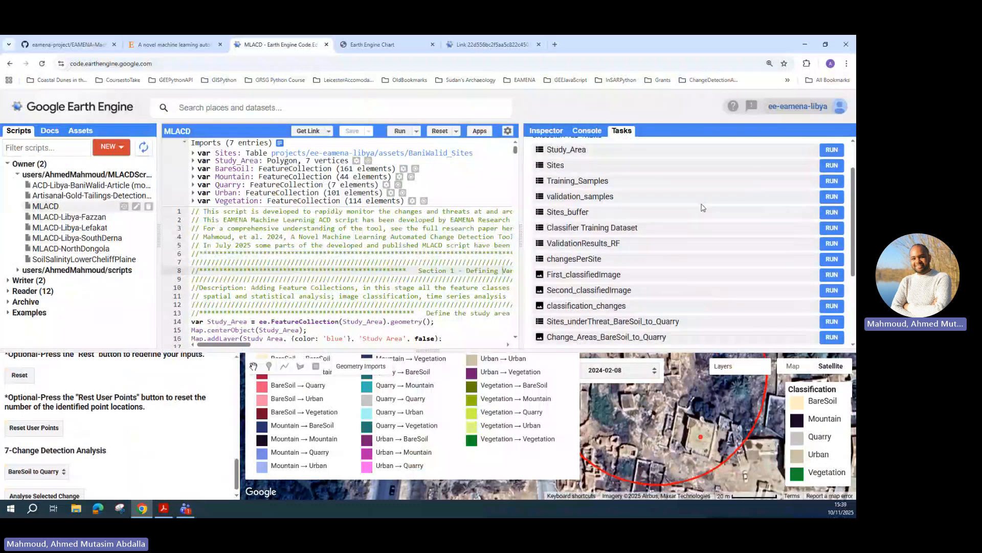
pyautogui.scroll(-2, 642, 206)
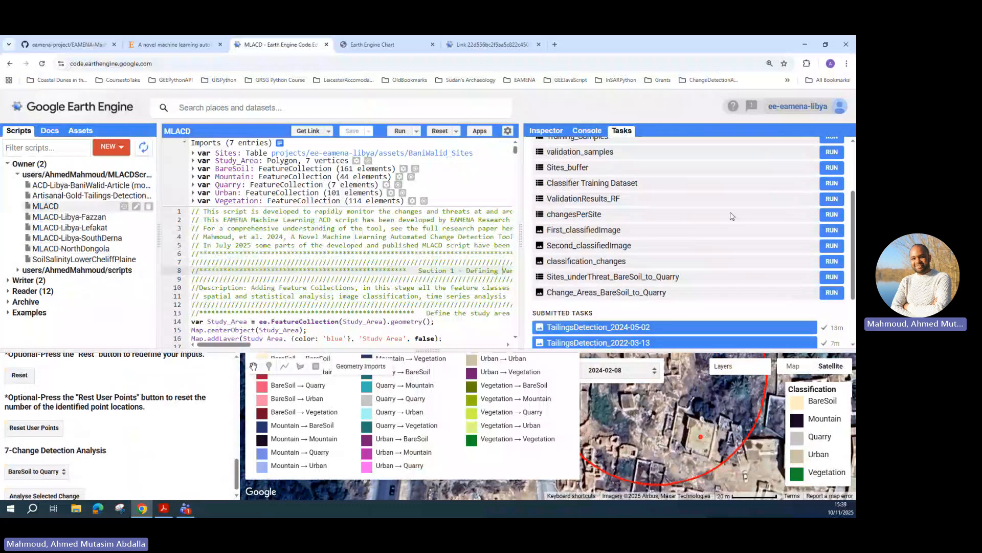
pyautogui.scroll(2, 753, 232)
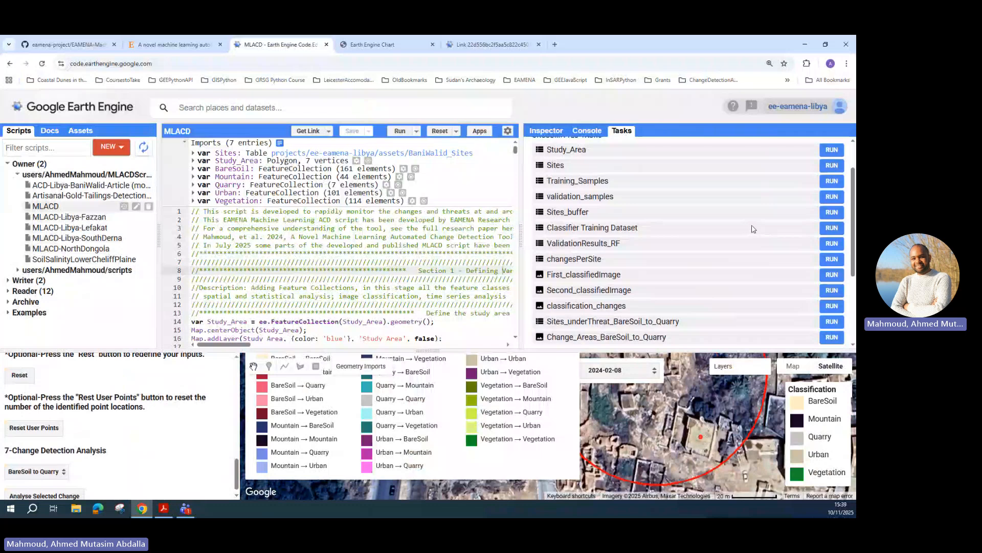
pyautogui.scroll(-1, 756, 227)
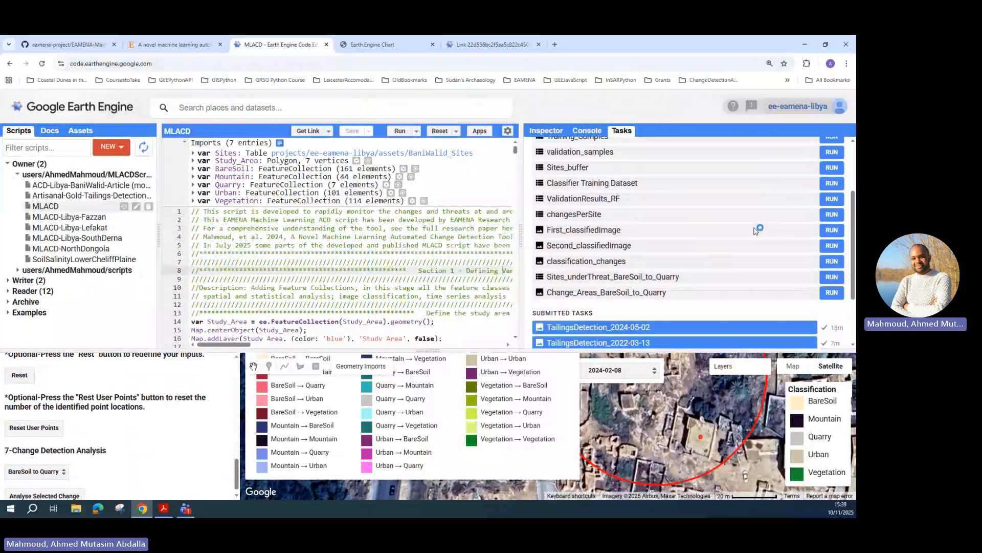
# Check the Drive export settings of the classification_changes image task, then cancel without exporting
pyautogui.click(832, 262)
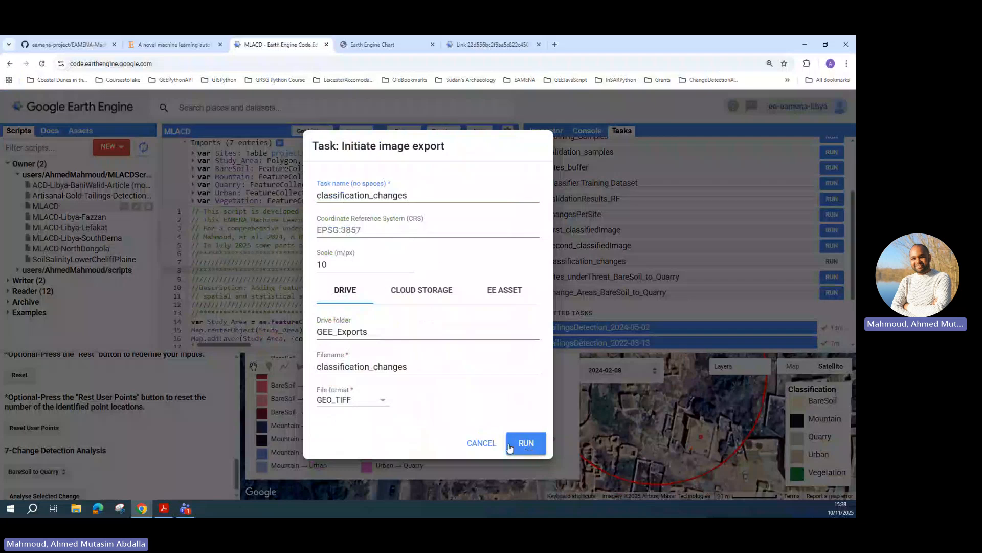
pyautogui.click(486, 446)
pyautogui.scroll(2, 636, 256)
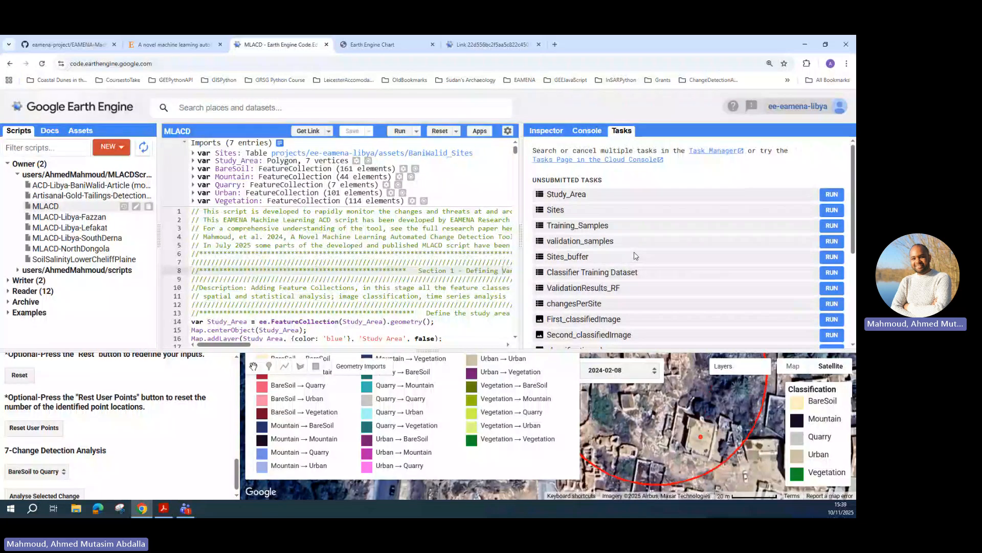
# View the classification time series chart for Point Location 1 in its own browser tab, then return to the MLACD script
pyautogui.click(587, 131)
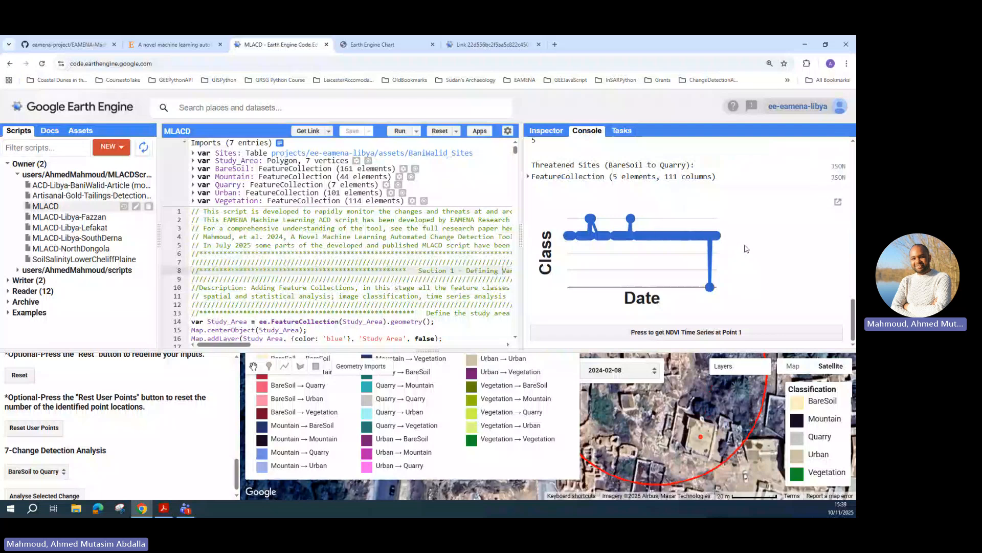
pyautogui.click(838, 202)
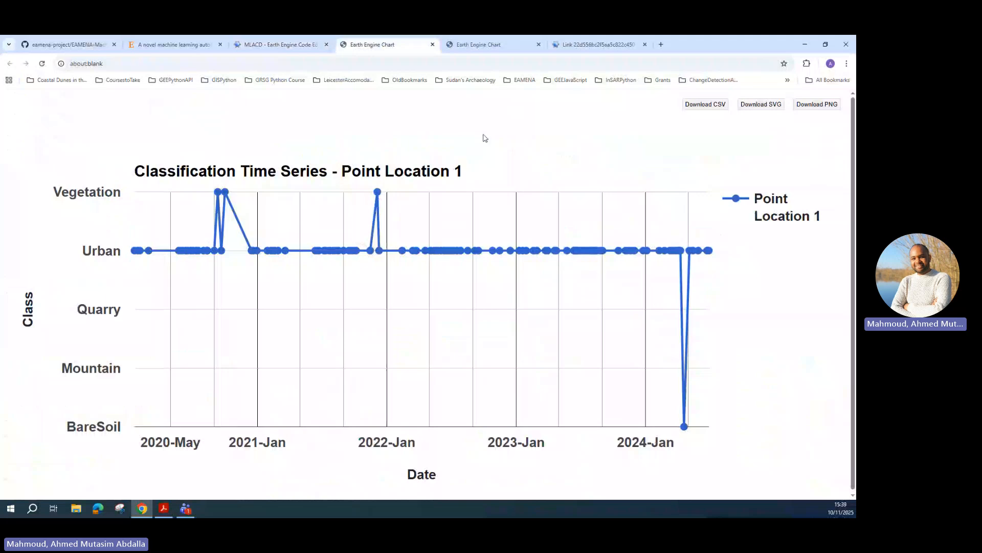
pyautogui.click(302, 45)
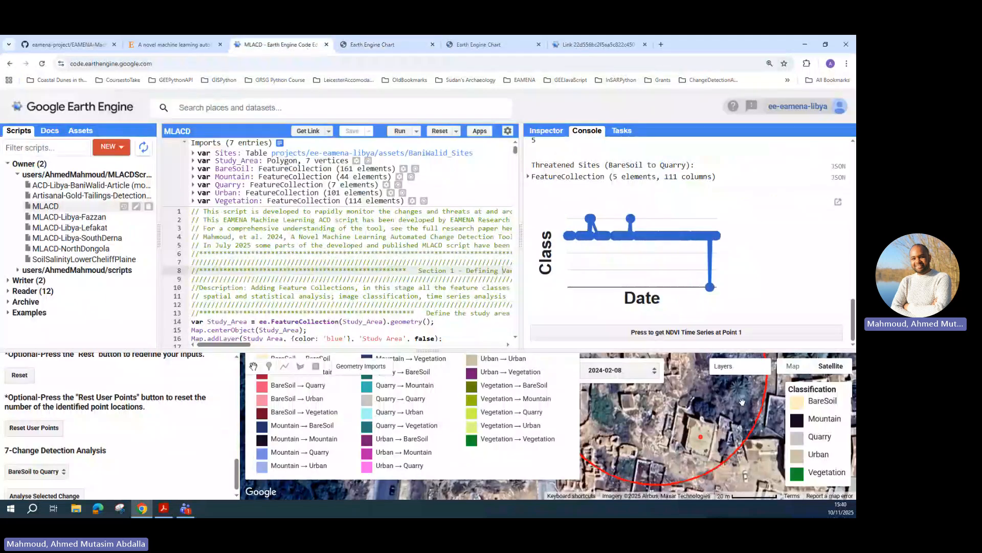
# Enlarge the map and place a second time series point inside the red buffer circle of a threatened site on open ground
pyautogui.moveTo(698, 351); pyautogui.dragTo(691, 174)
pyautogui.scroll(-2, 507, 302)
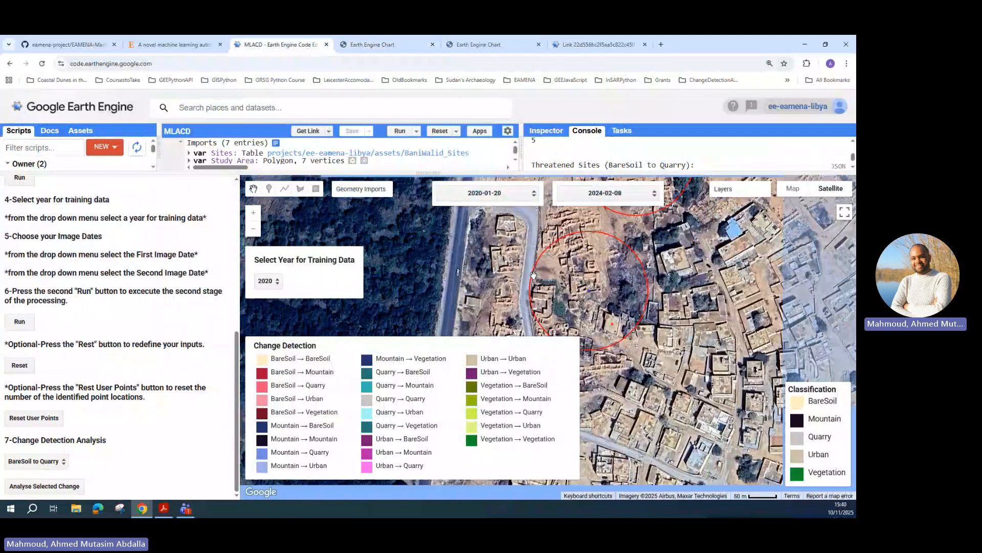
pyautogui.scroll(-2, 533, 275)
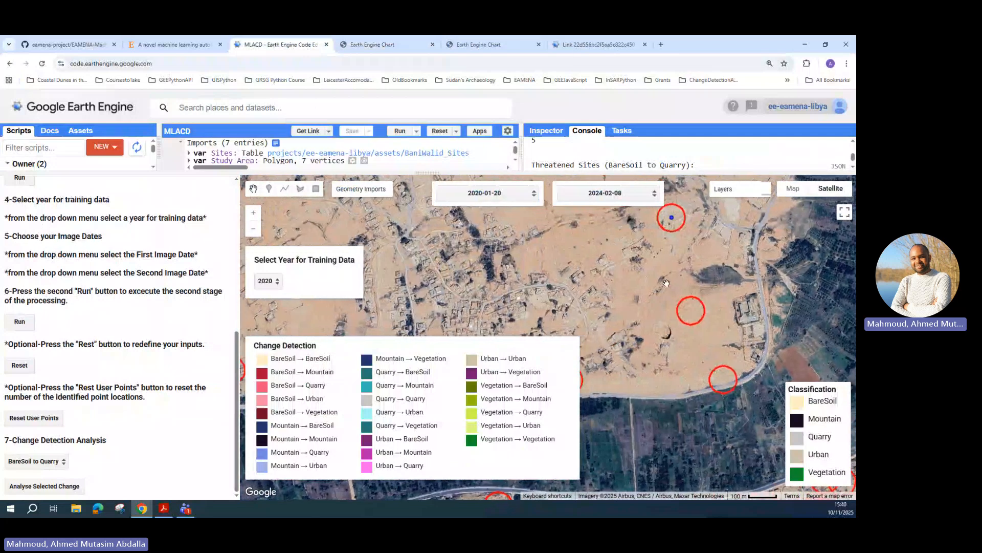
pyautogui.scroll(5, 666, 283)
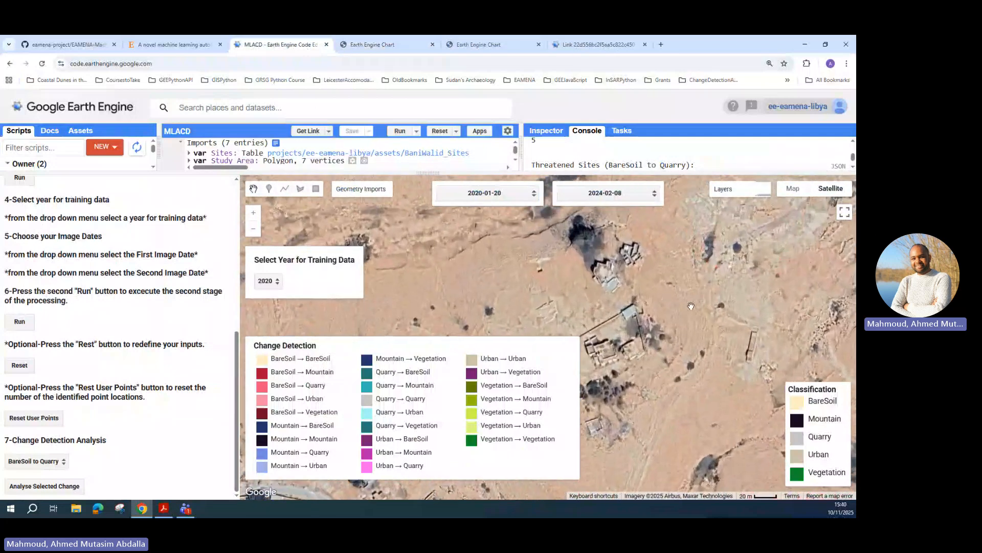
pyautogui.moveTo(726, 213); pyautogui.dragTo(681, 357)
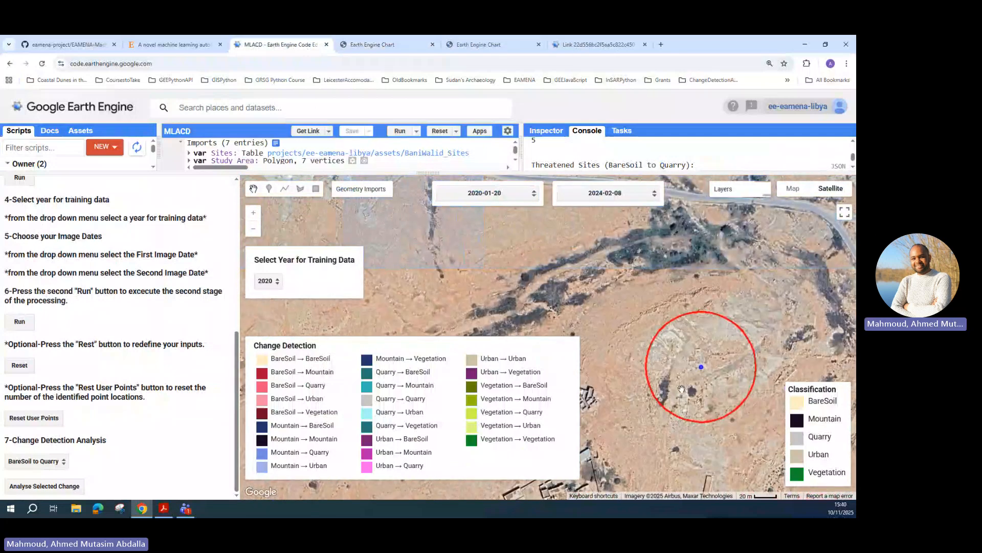
pyautogui.click(678, 345)
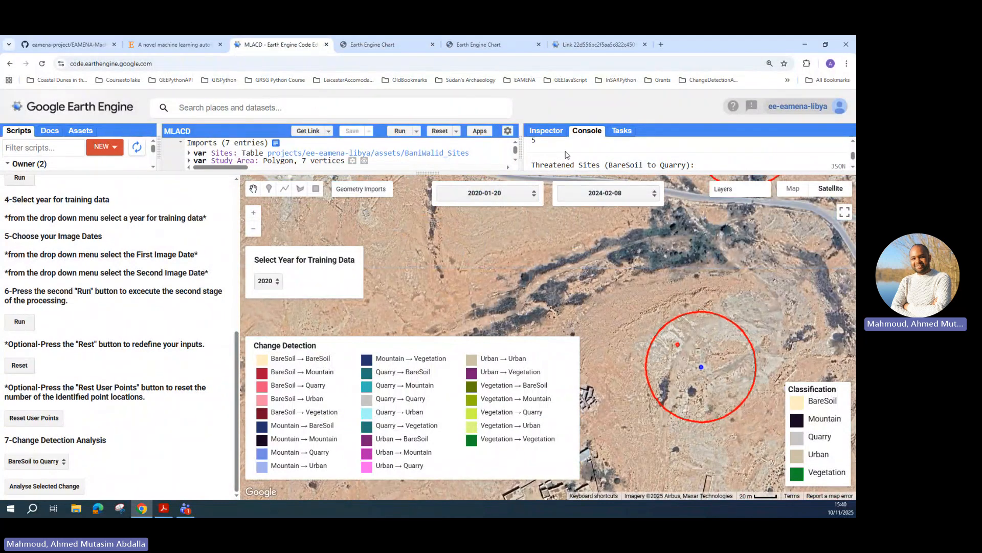
# Switch to the Inspector and examine the ground around the new point on the satellite imagery at close range
pyautogui.click(557, 133)
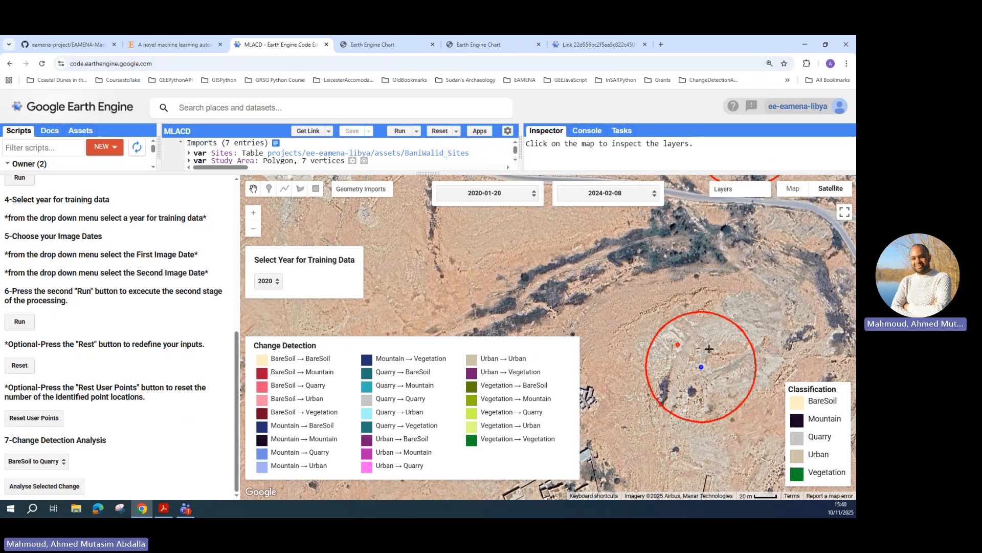
pyautogui.scroll(1, 701, 351)
pyautogui.scroll(2, 701, 352)
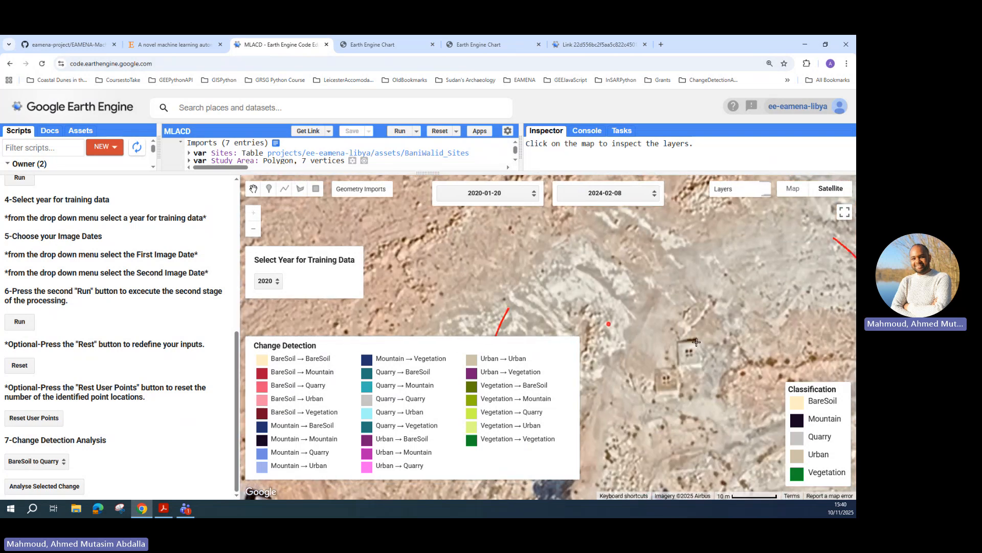
pyautogui.scroll(-3, 696, 342)
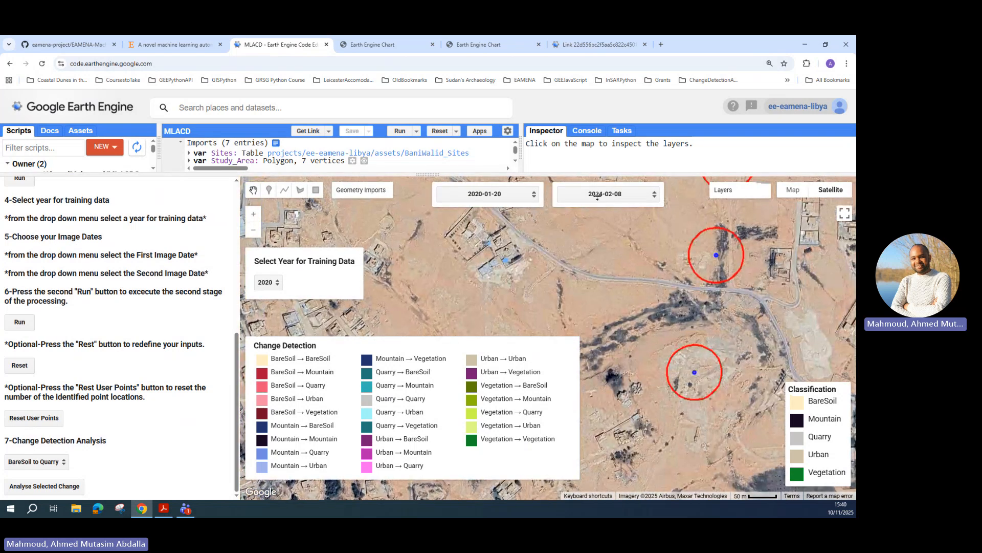
# Return to the enlarged console to check the second point's time series output, and review the map's layer list
pyautogui.click(597, 171)
pyautogui.click(588, 133)
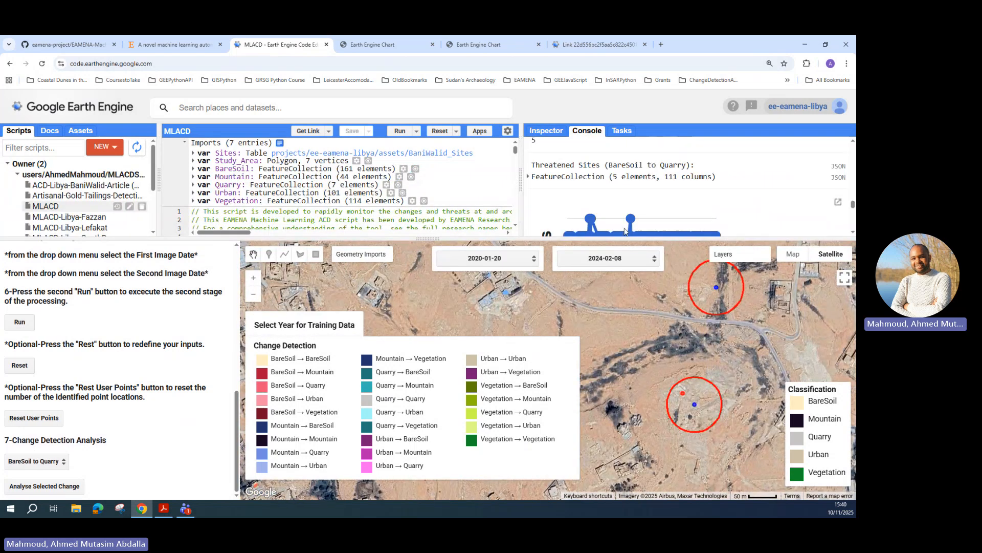
pyautogui.click(628, 239)
pyautogui.scroll(-5, 659, 237)
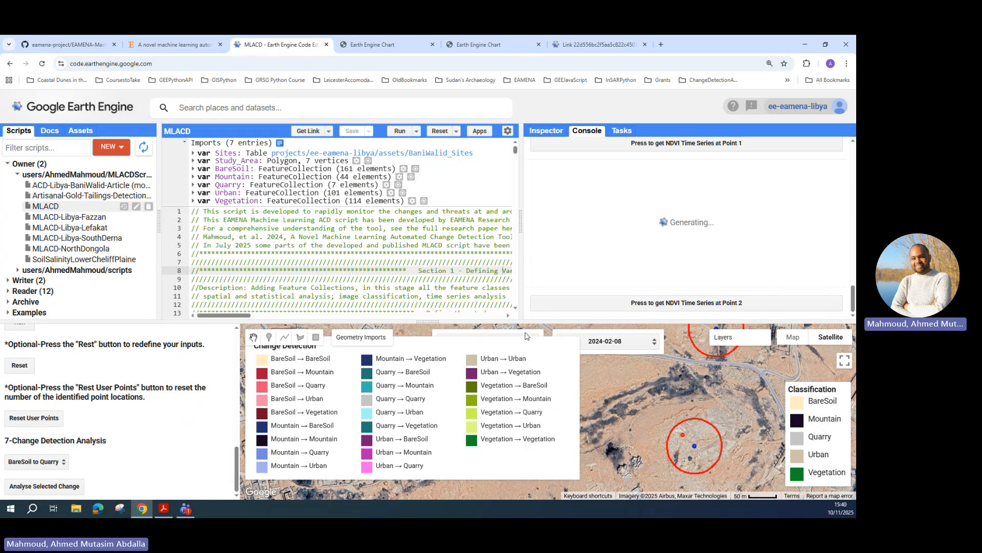
pyautogui.moveTo(711, 332)
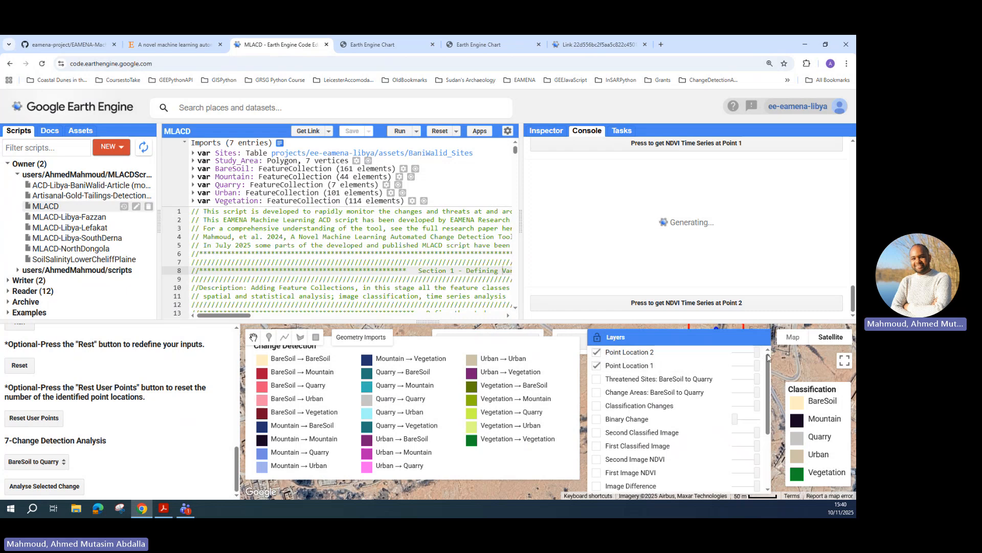
# Choose Vegetation to Urban as the change type under Change Detection Analysis and analyse the selected change
pyautogui.click(441, 322)
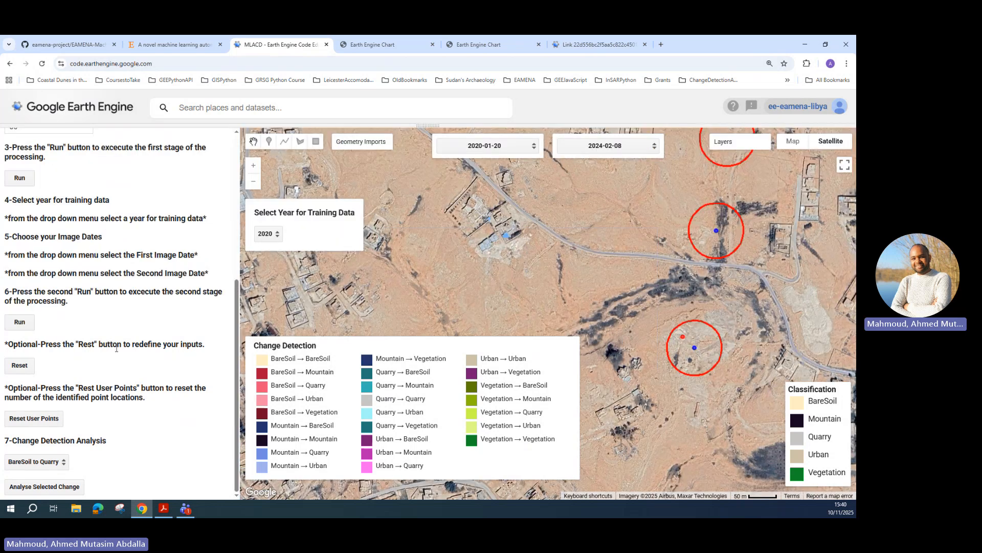
pyautogui.click(63, 465)
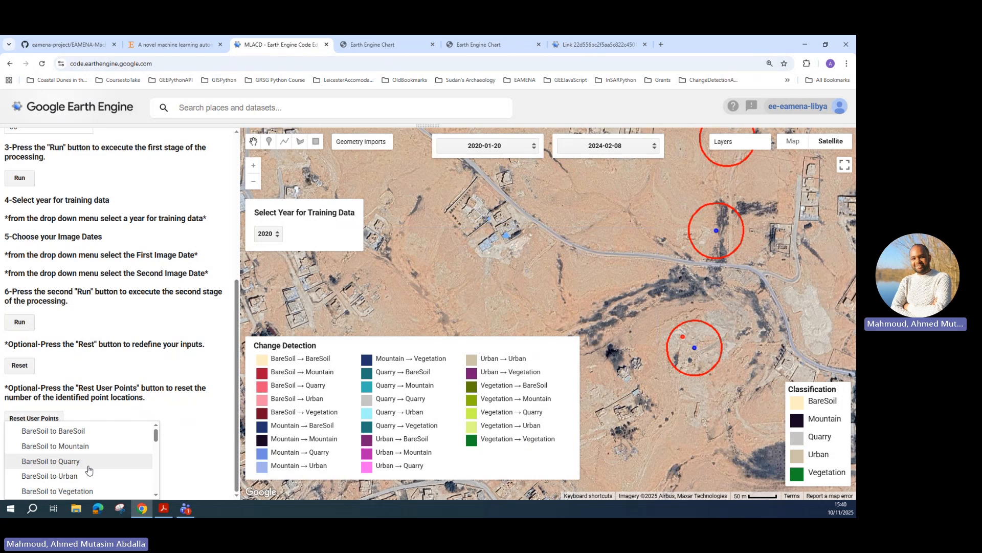
pyautogui.scroll(-1, 88, 468)
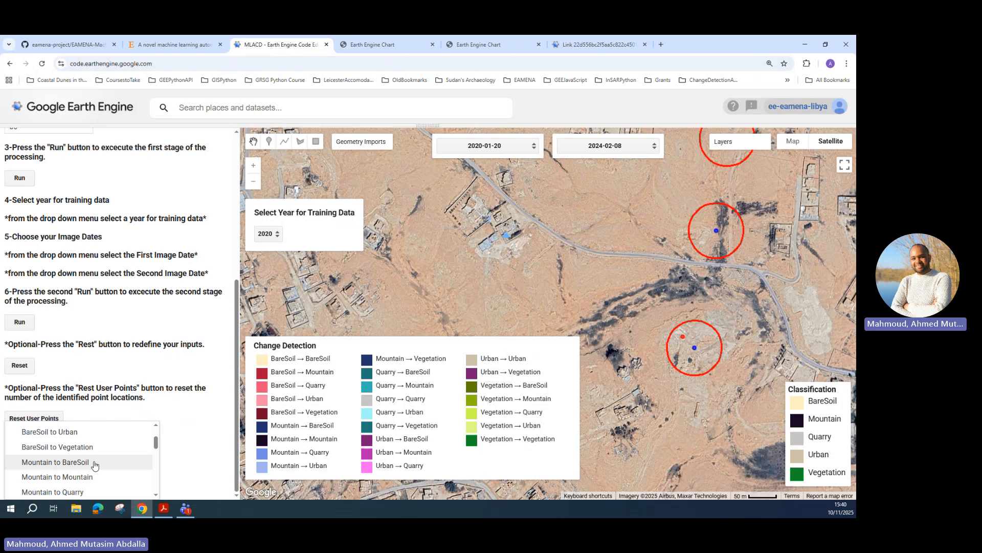
pyautogui.scroll(-3, 95, 464)
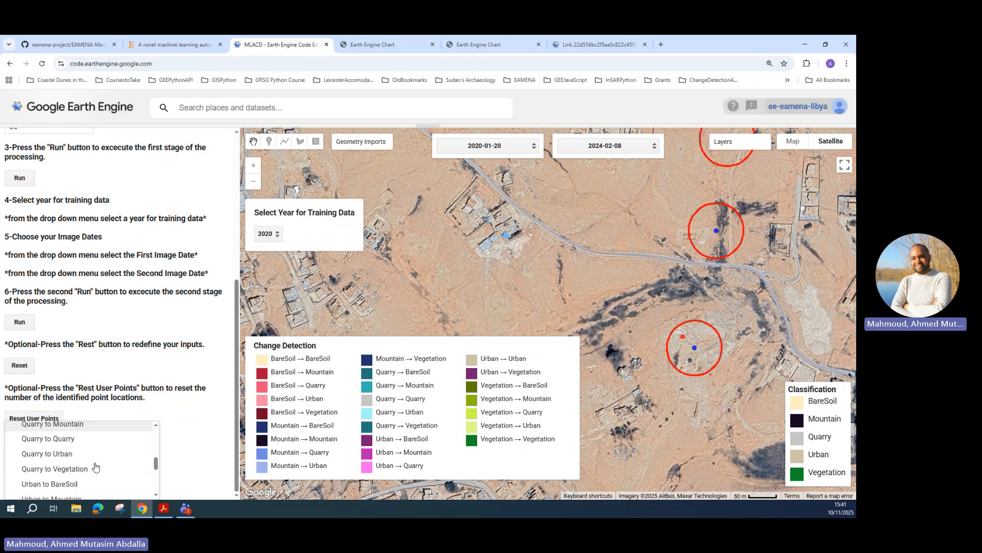
pyautogui.scroll(-3, 95, 465)
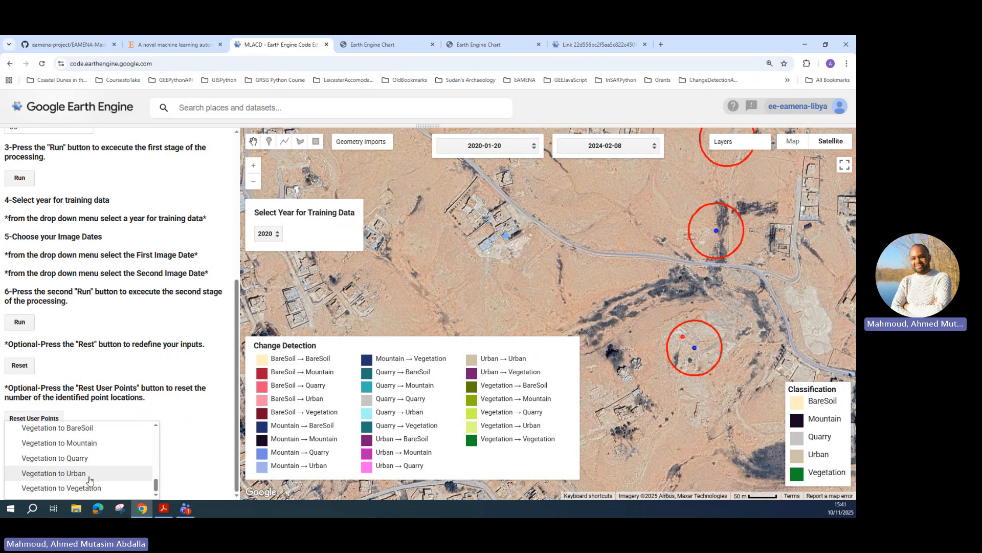
pyautogui.click(96, 474)
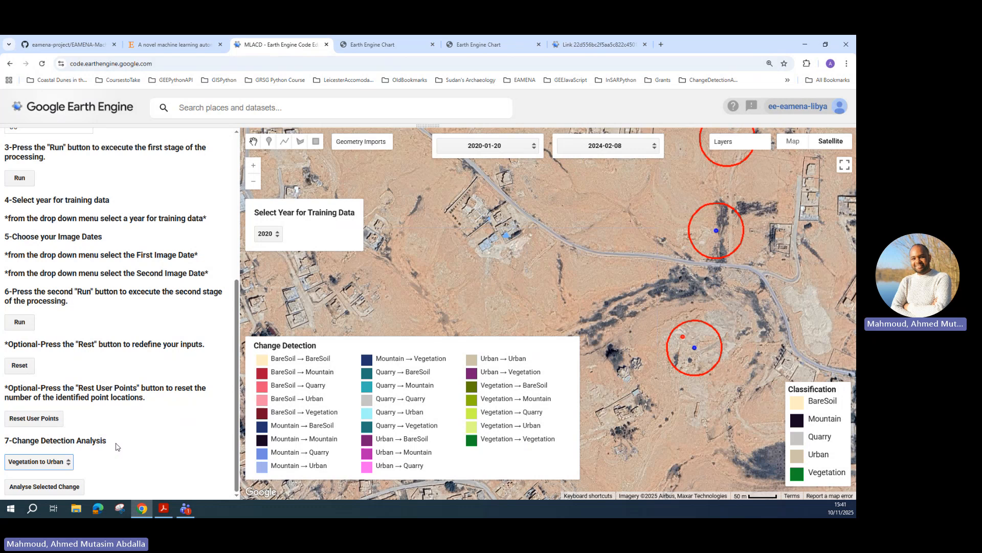
pyautogui.click(73, 487)
# Hide the Point Location 2 and Point Location 1 layers on the map
pyautogui.moveTo(734, 145)
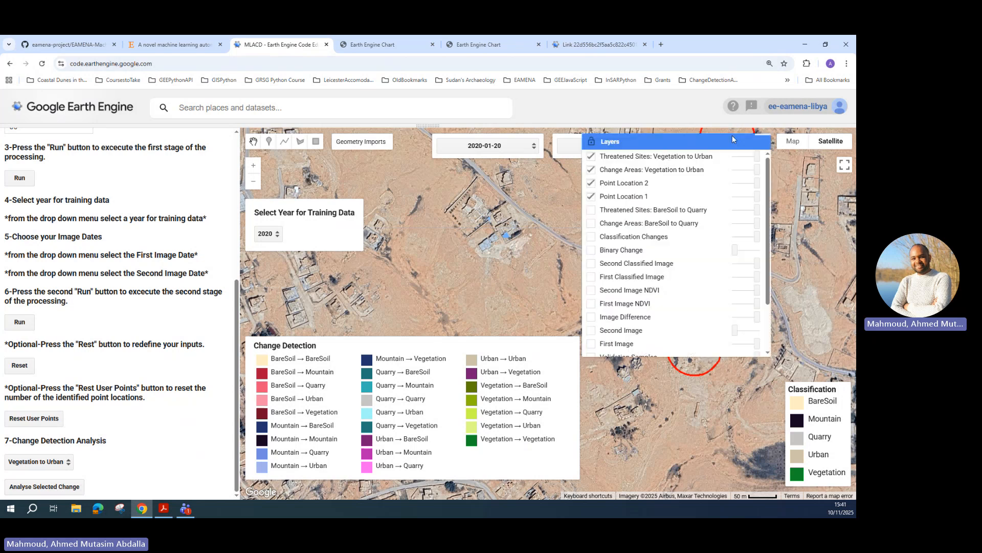
pyautogui.click(592, 183)
pyautogui.click(592, 197)
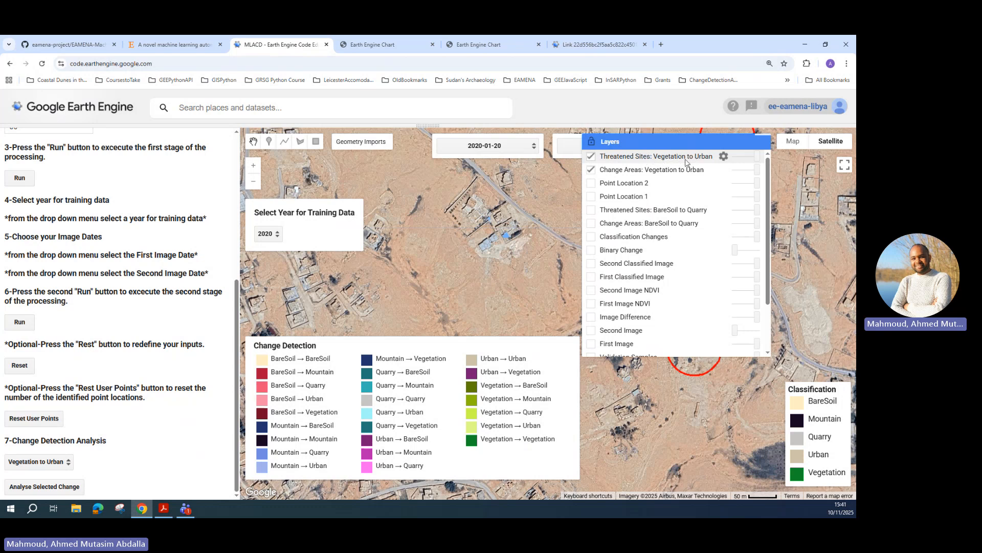
# View the classification time series chart for Point Location 2 in its own browser tab, then return to the MLACD script
pyautogui.moveTo(688, 125); pyautogui.dragTo(690, 372)
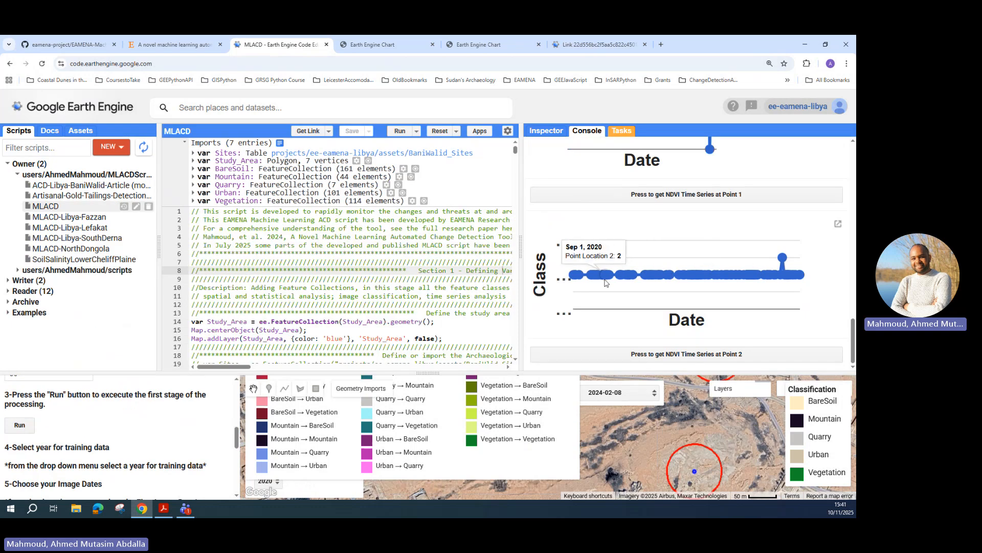
pyautogui.click(838, 223)
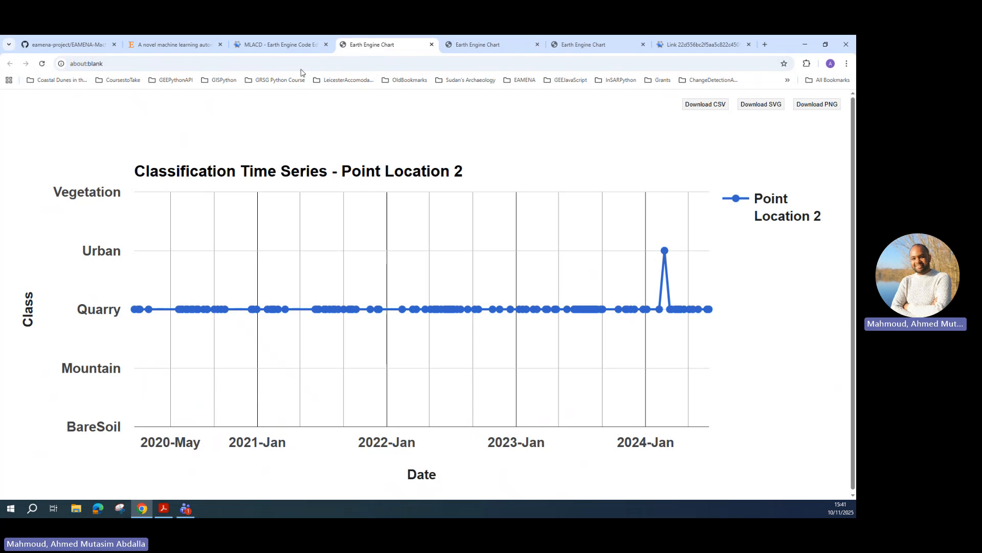
pyautogui.click(297, 47)
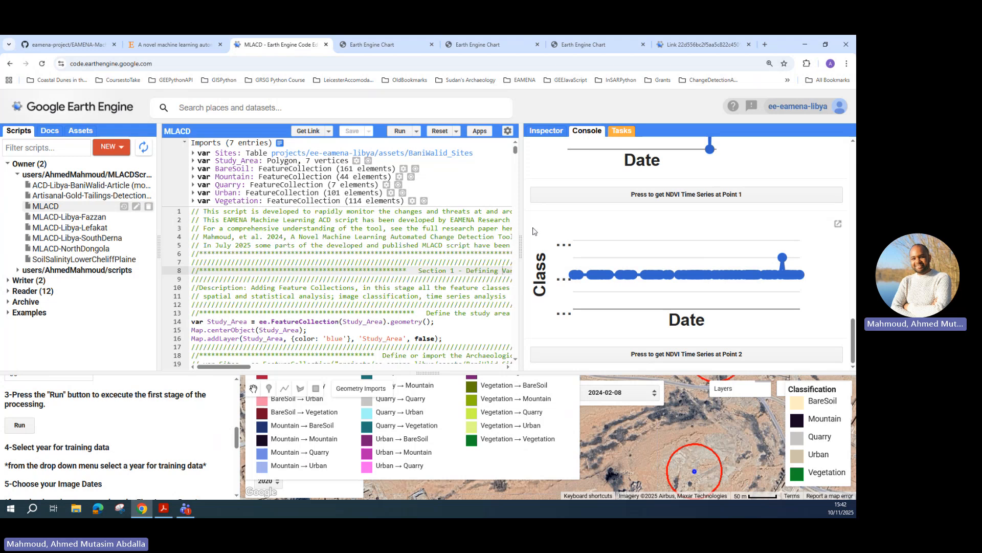
# Widen the code editor by narrowing the console, and give the map more height
pyautogui.moveTo(520, 236); pyautogui.dragTo(649, 221)
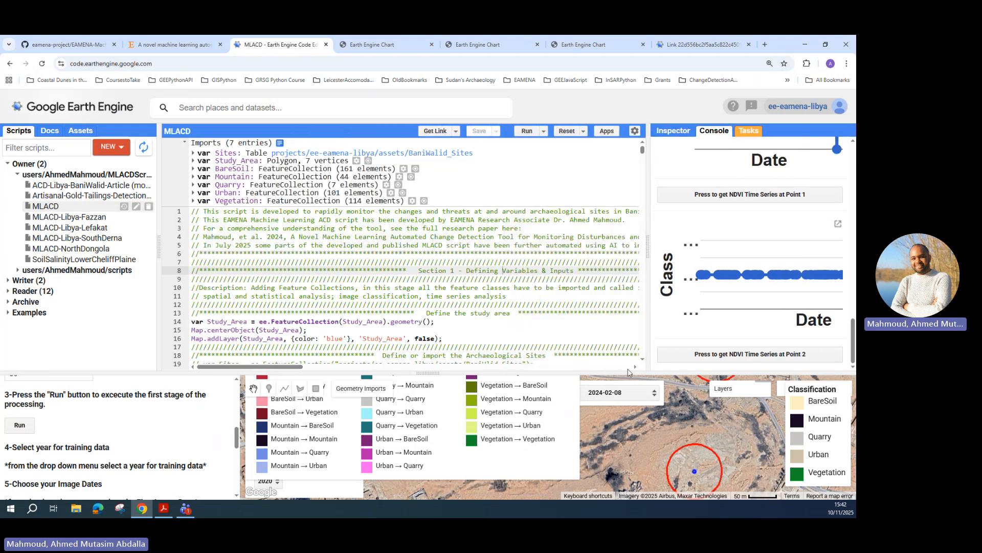
pyautogui.moveTo(628, 373); pyautogui.dragTo(594, 226)
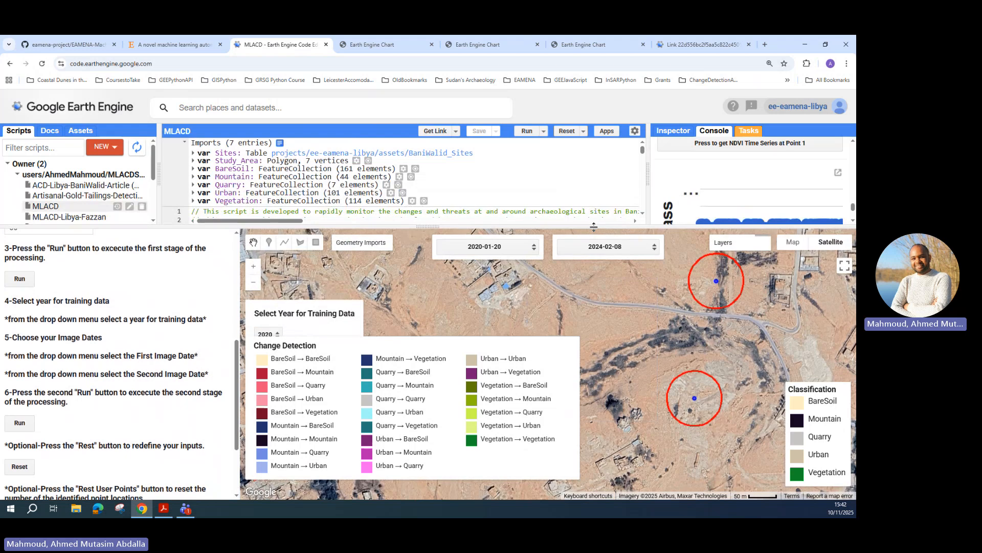
pyautogui.moveTo(593, 225); pyautogui.dragTo(602, 279)
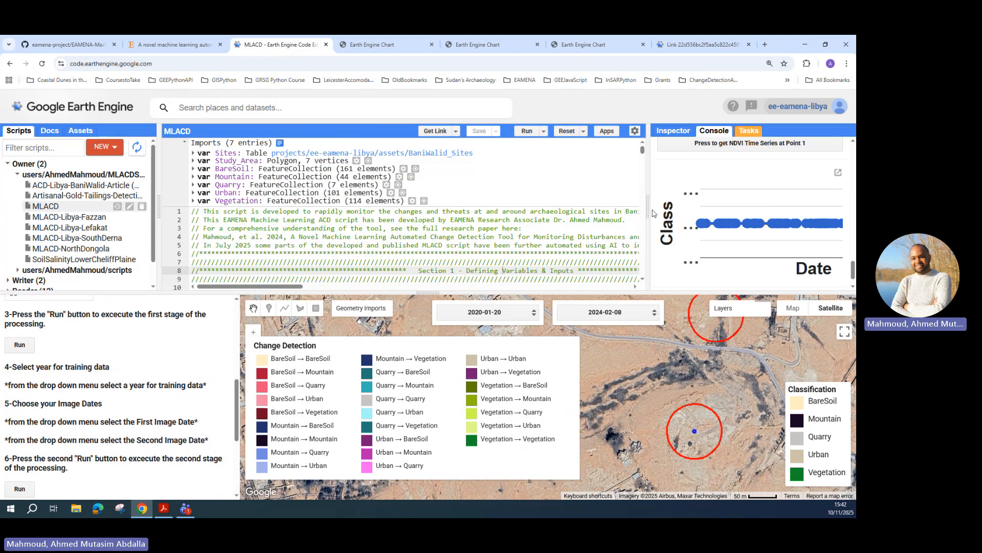
pyautogui.moveTo(647, 212); pyautogui.dragTo(672, 212)
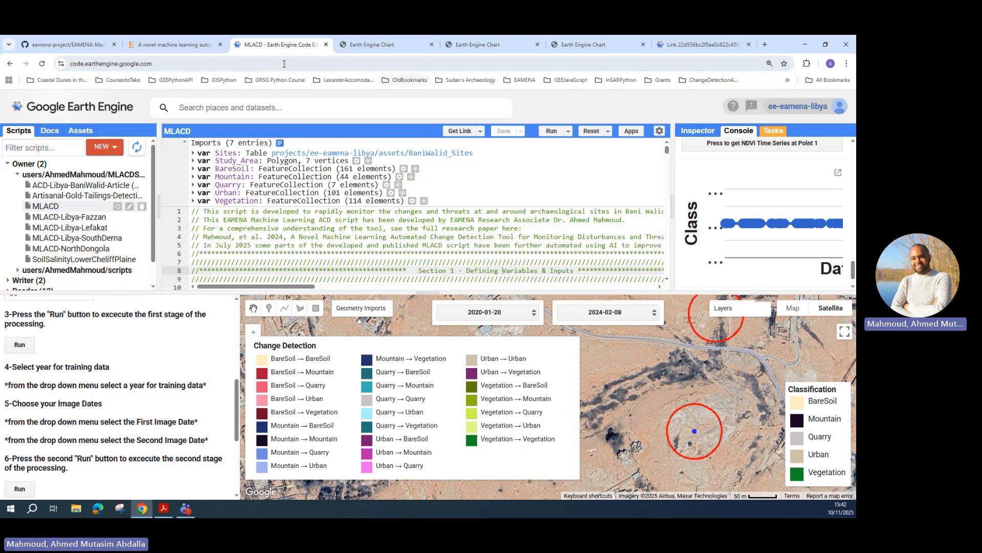
# Review the ScienceDirect article page and the EAMENA-MachineLearning-ACD GitHub README, then return to the MLACD script and make the code area taller
pyautogui.click(173, 45)
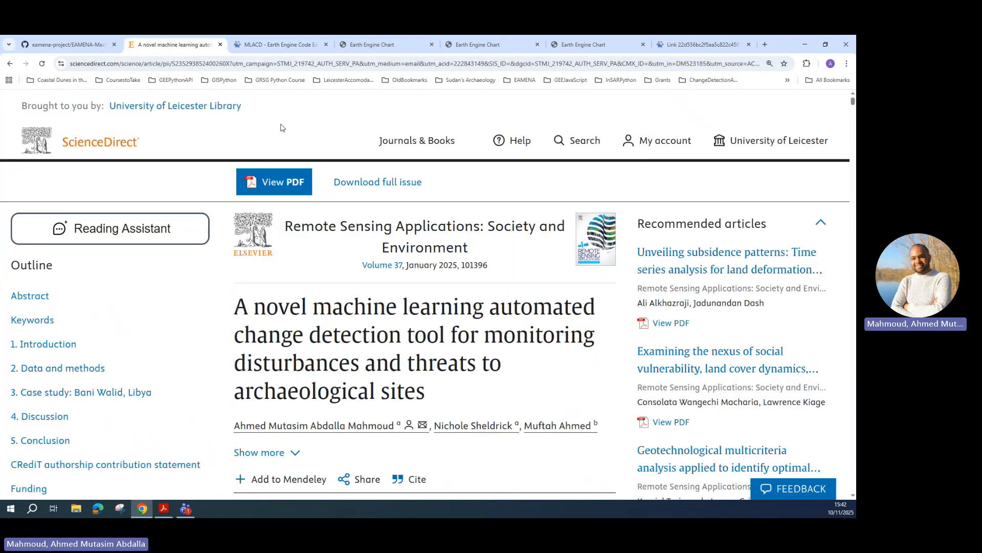
pyautogui.click(100, 47)
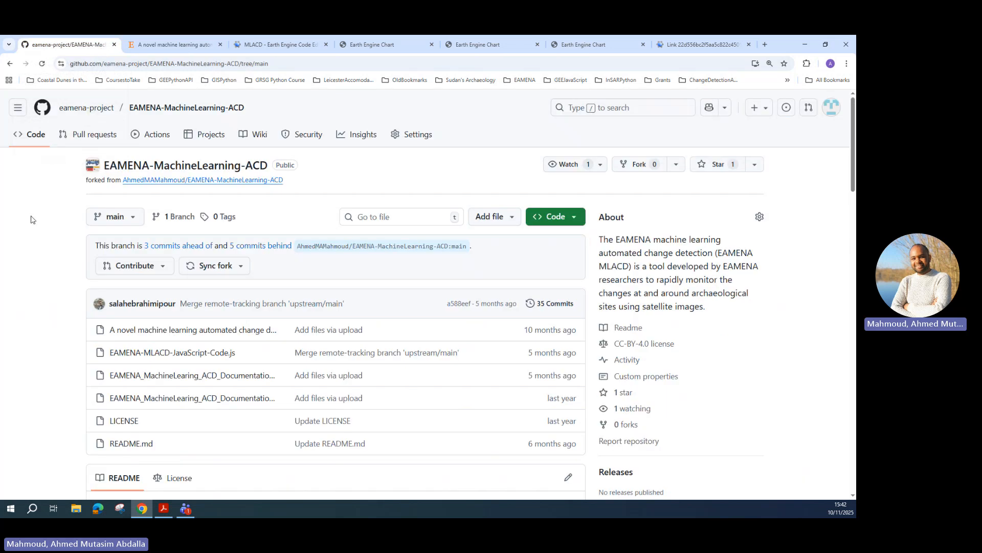
pyautogui.scroll(-1, 30, 219)
pyautogui.scroll(1, 30, 218)
pyautogui.scroll(-5, 272, 236)
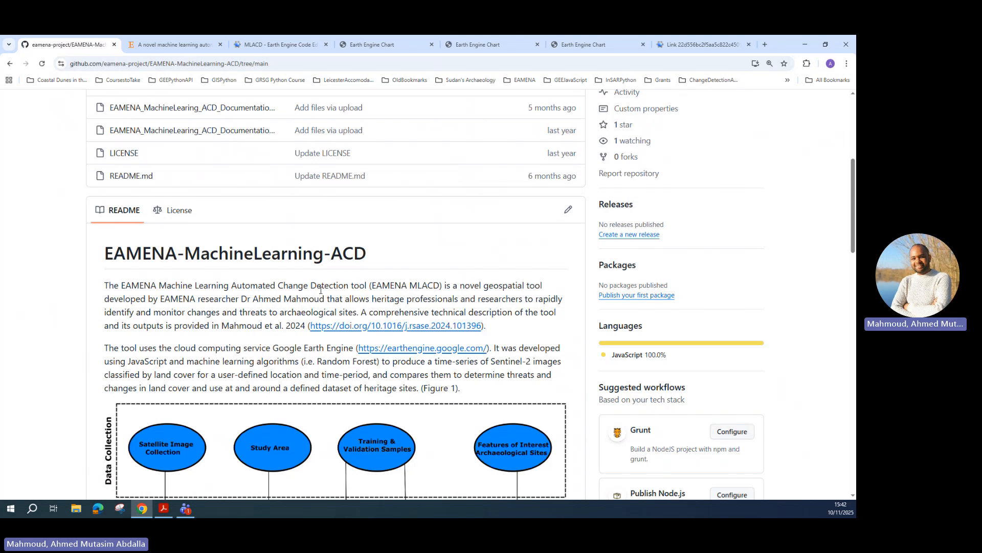
pyautogui.scroll(-7, 243, 311)
pyautogui.scroll(12, 227, 271)
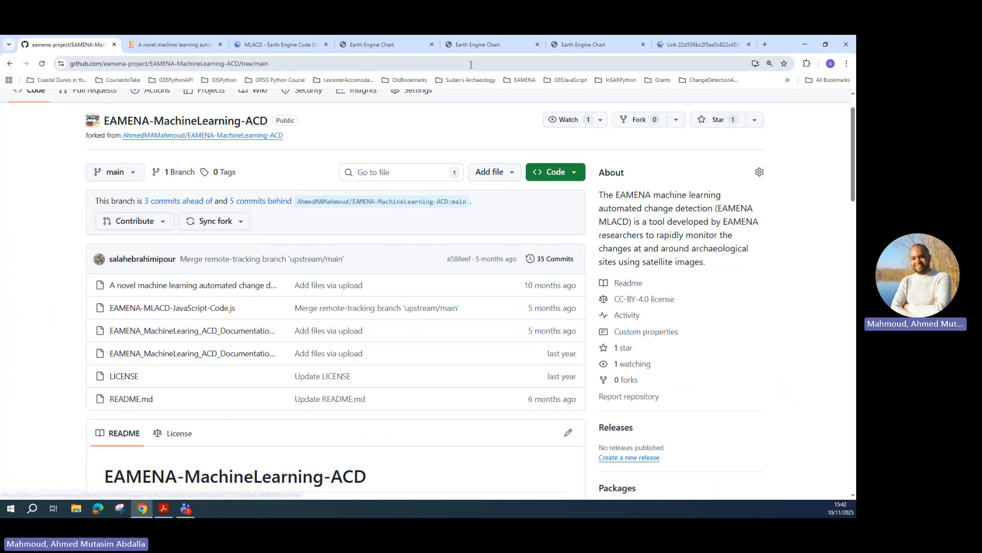
pyautogui.click(280, 45)
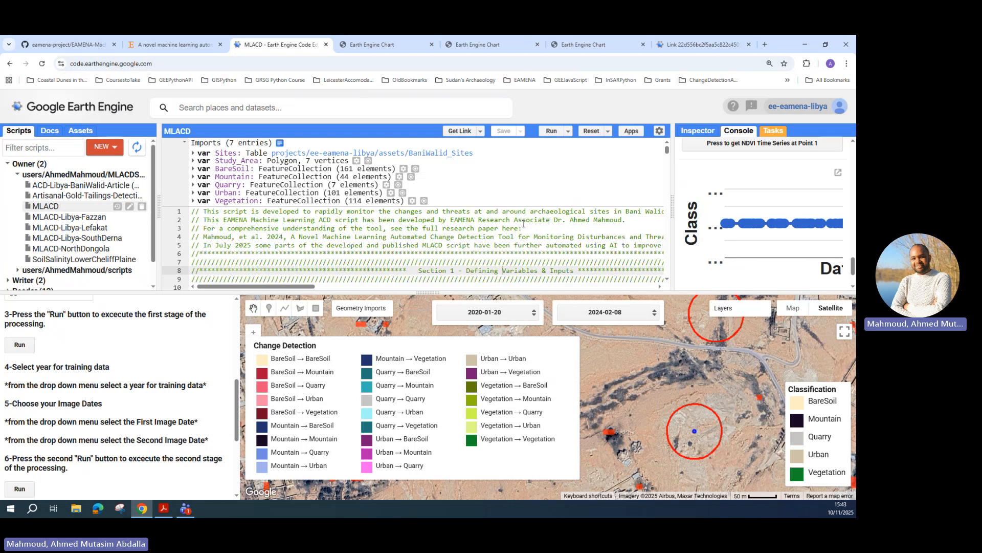
pyautogui.moveTo(434, 293); pyautogui.dragTo(453, 329)
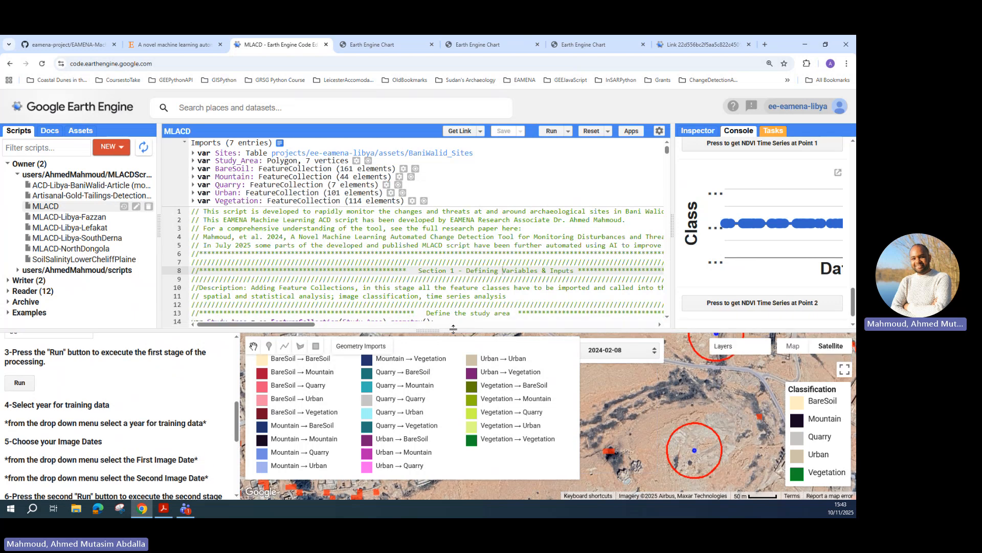